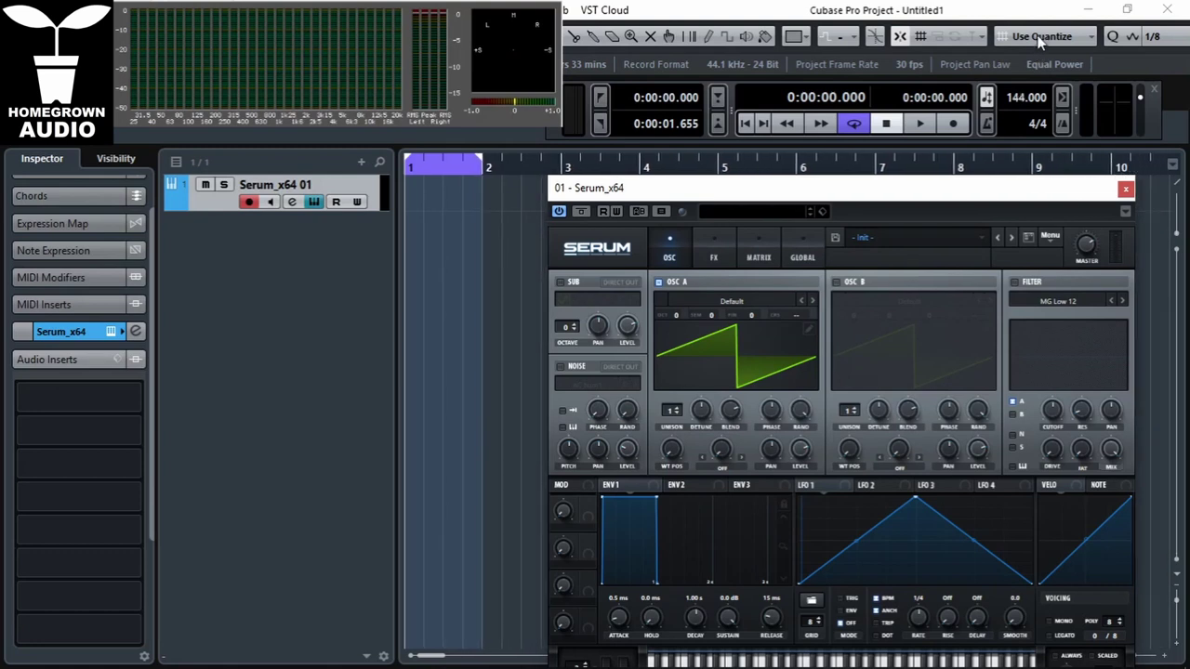
- Load the analog Basic Shapes wavetable into oscillator A and turn its random phase all the way down
left_click_drag(951, 186, 940, 179)
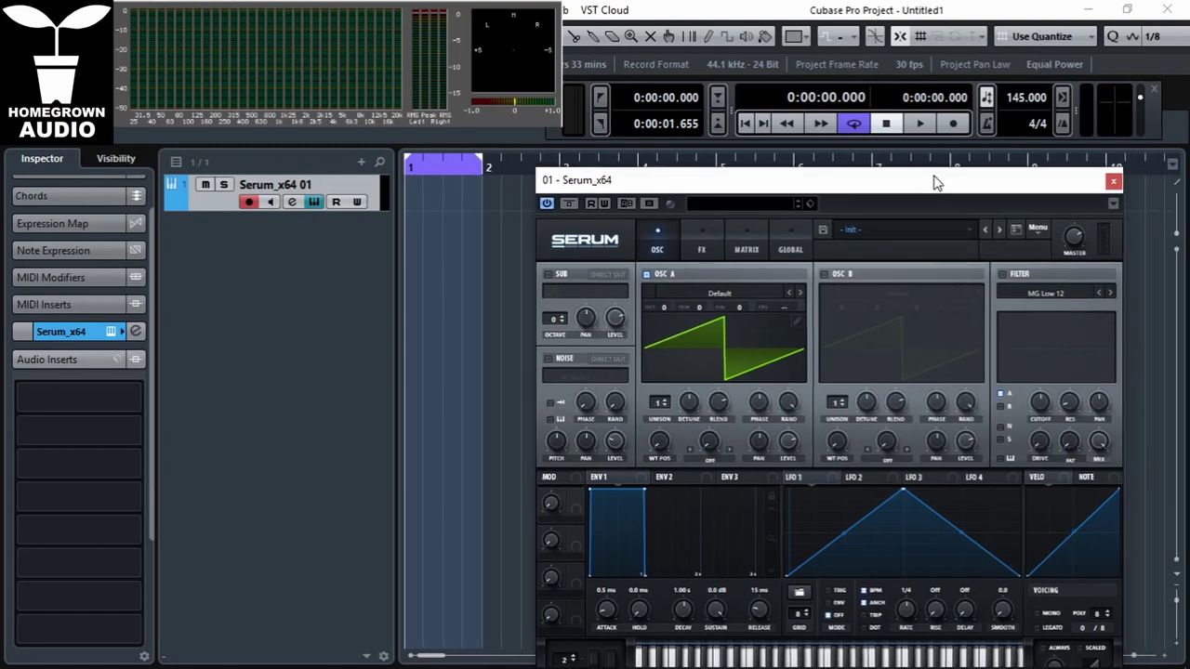
left_click(732, 291)
mouse_move(803, 317)
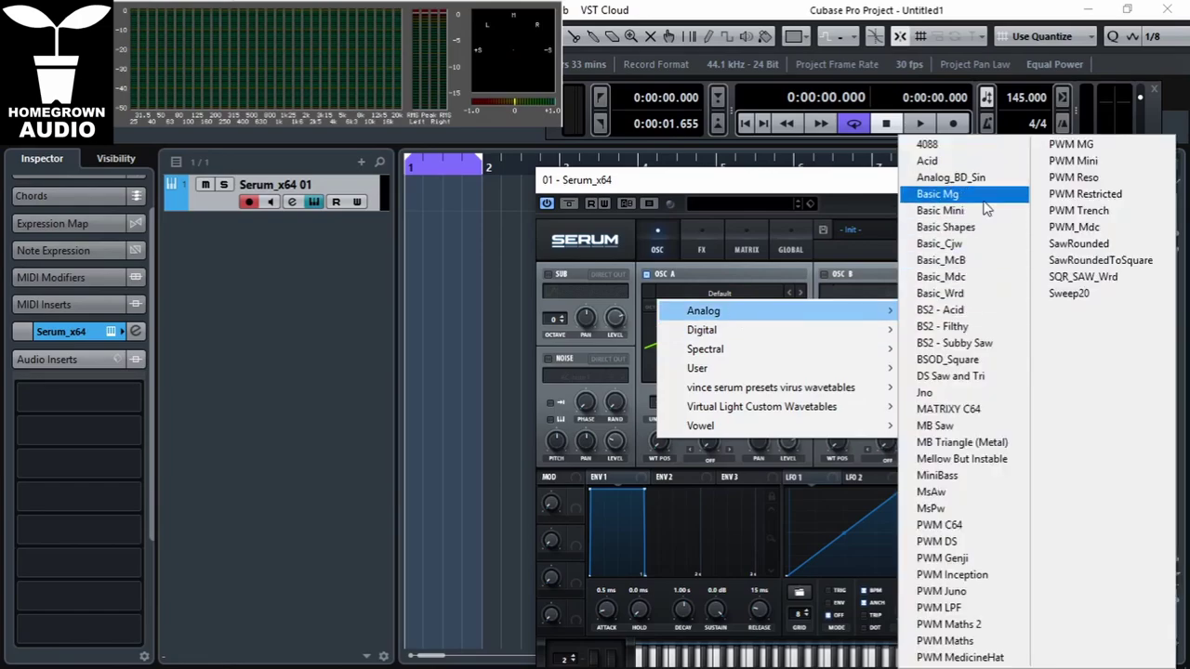
left_click(943, 227)
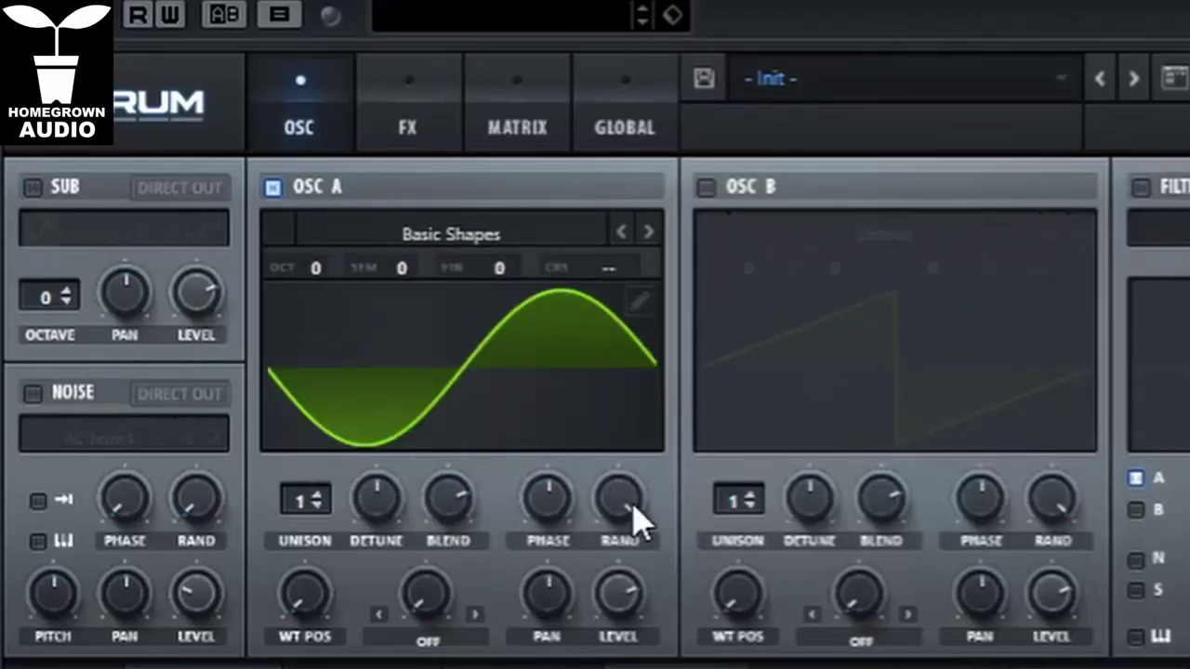
left_click_drag(632, 518, 642, 600)
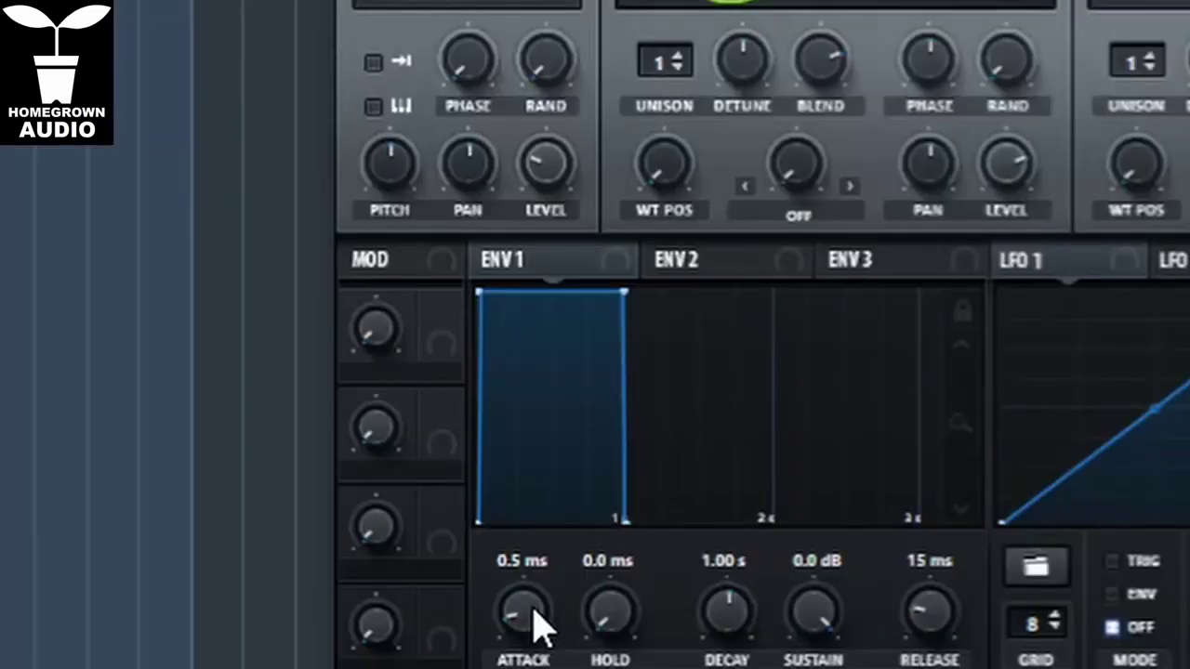
- Set the attack of both envelope 1 and envelope 2 to 0.0 ms
left_click_drag(610, 615, 610, 628)
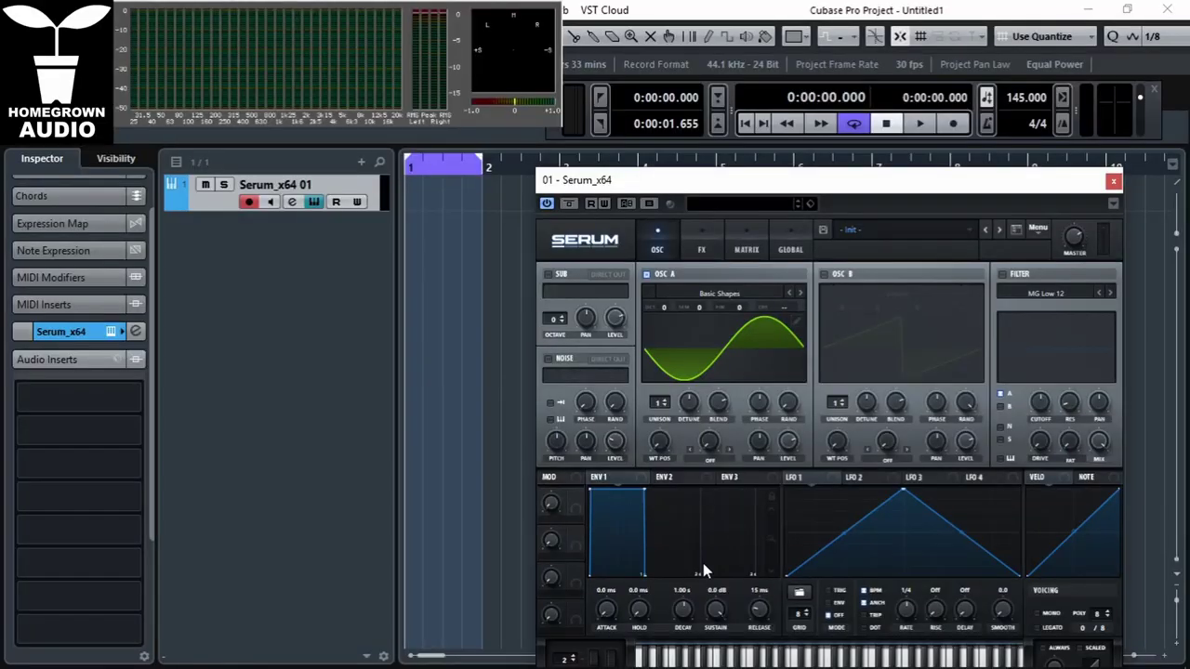
left_click(682, 477)
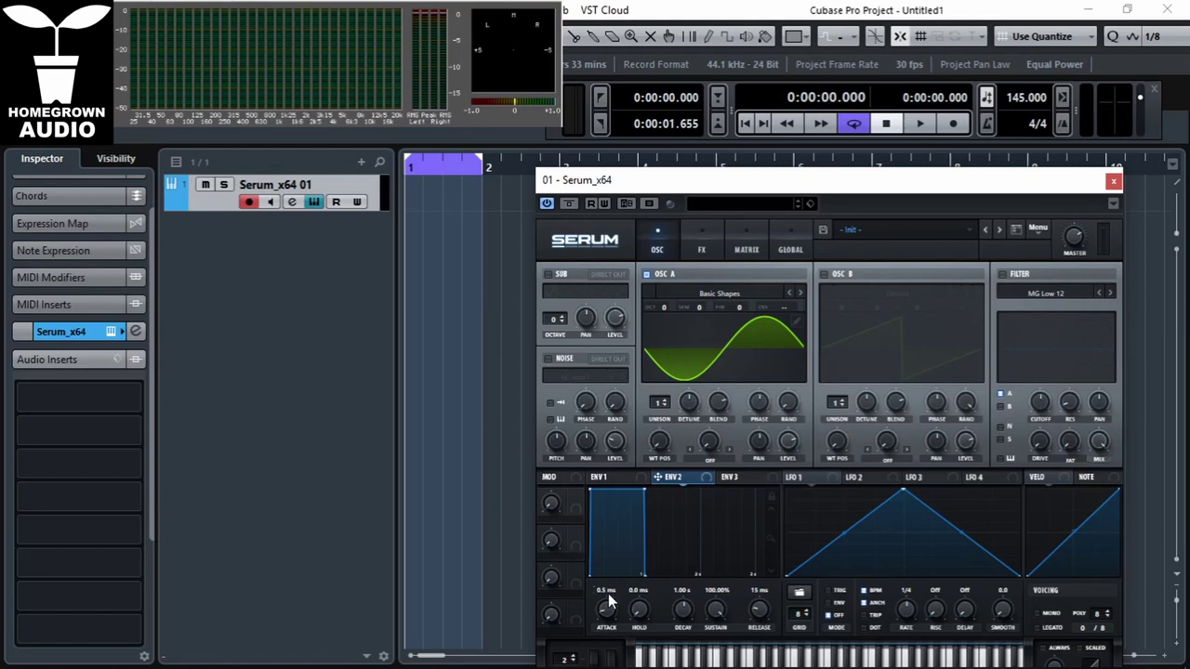
left_click_drag(608, 596, 608, 613)
- Assign LFO 1 to oscillator A's level in envelope mode at rate 1/8, shaped as a plateau falling to zero
left_click(830, 604)
left_click_drag(846, 550, 786, 437)
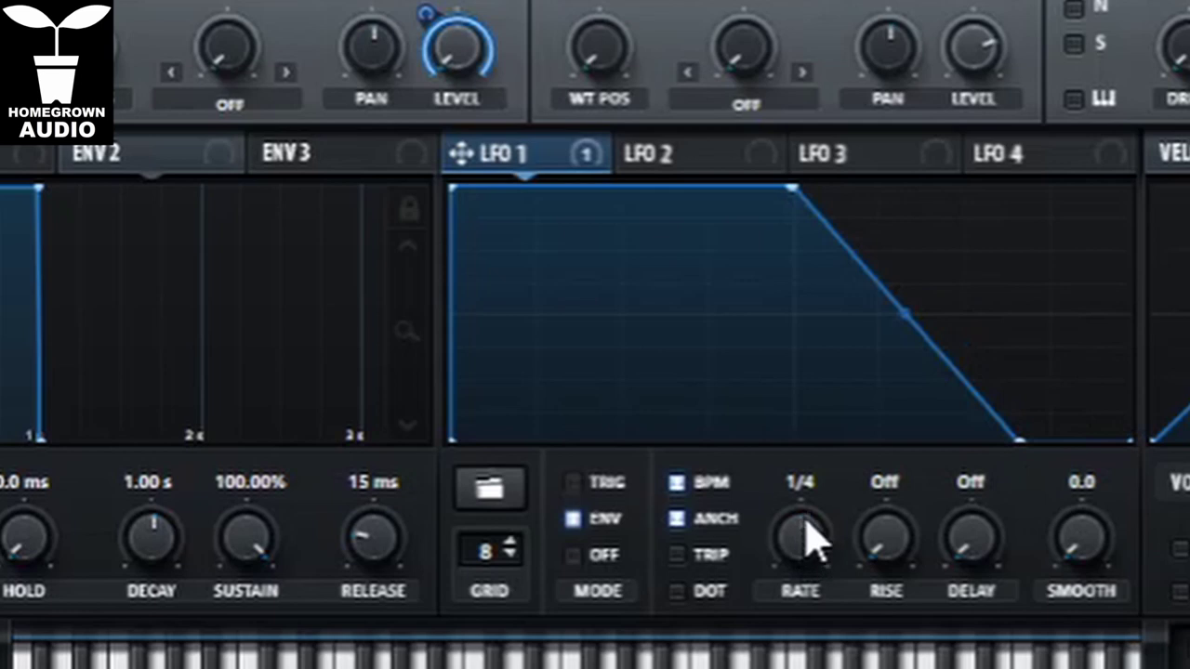
left_click_drag(911, 610, 913, 602)
- Shape LFO 2 as a high start falling to a low midpoint, with a flat tail after it
left_click(688, 158)
left_click_drag(456, 437, 453, 221)
left_click_drag(791, 189, 796, 401)
left_click_drag(976, 309, 1012, 532)
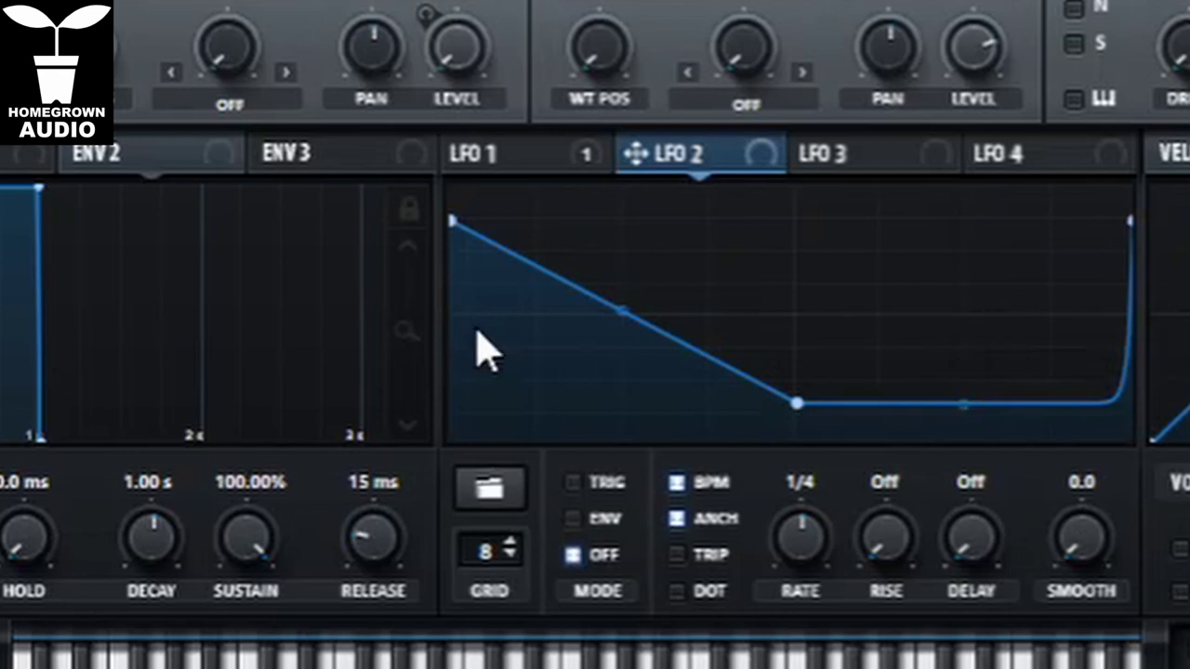
- Add a point that bends LFO 2 into a steep early drop, and set it to rate 1/8 in envelope mode
double_click(590, 298)
left_click_drag(590, 297, 536, 364)
left_click_drag(665, 371, 609, 539)
left_click_drag(796, 532, 801, 502)
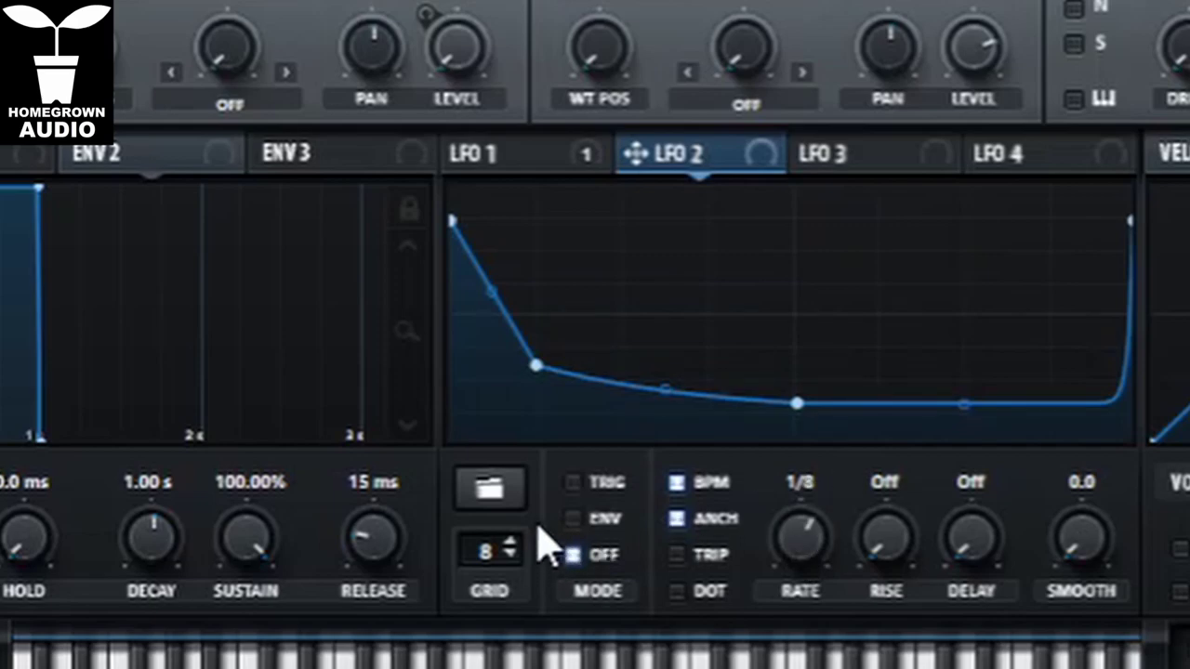
left_click(580, 517)
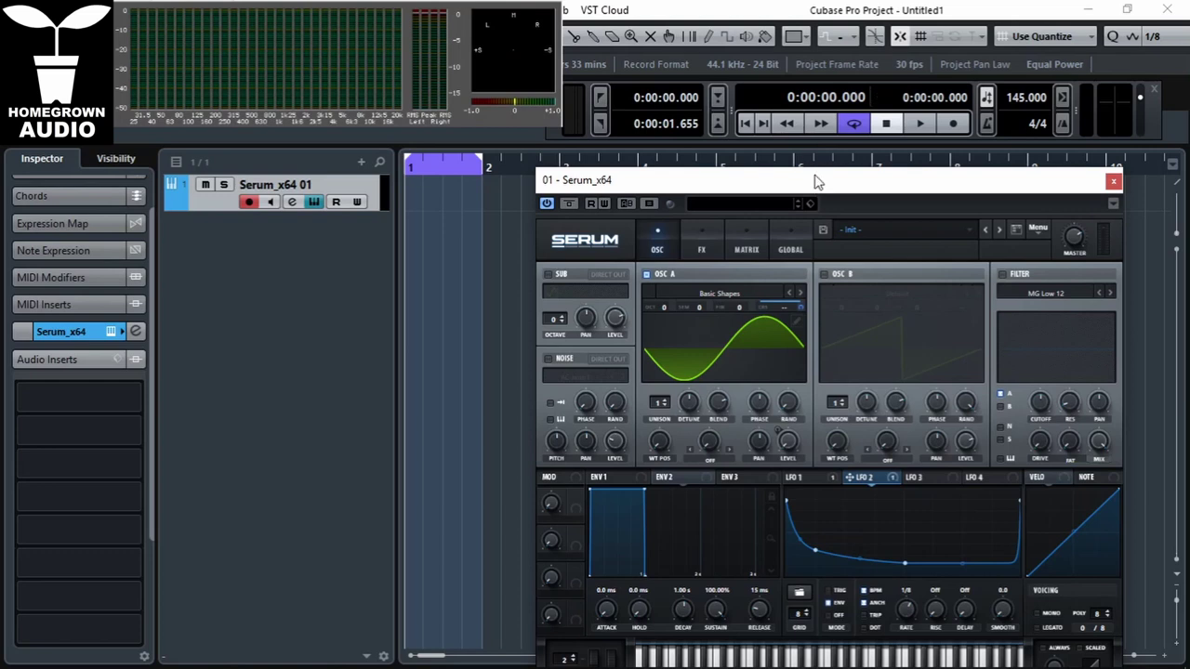
- Bring the whole Serum keyboard into view and audition the sound on several notes
left_click_drag(817, 181, 820, 82)
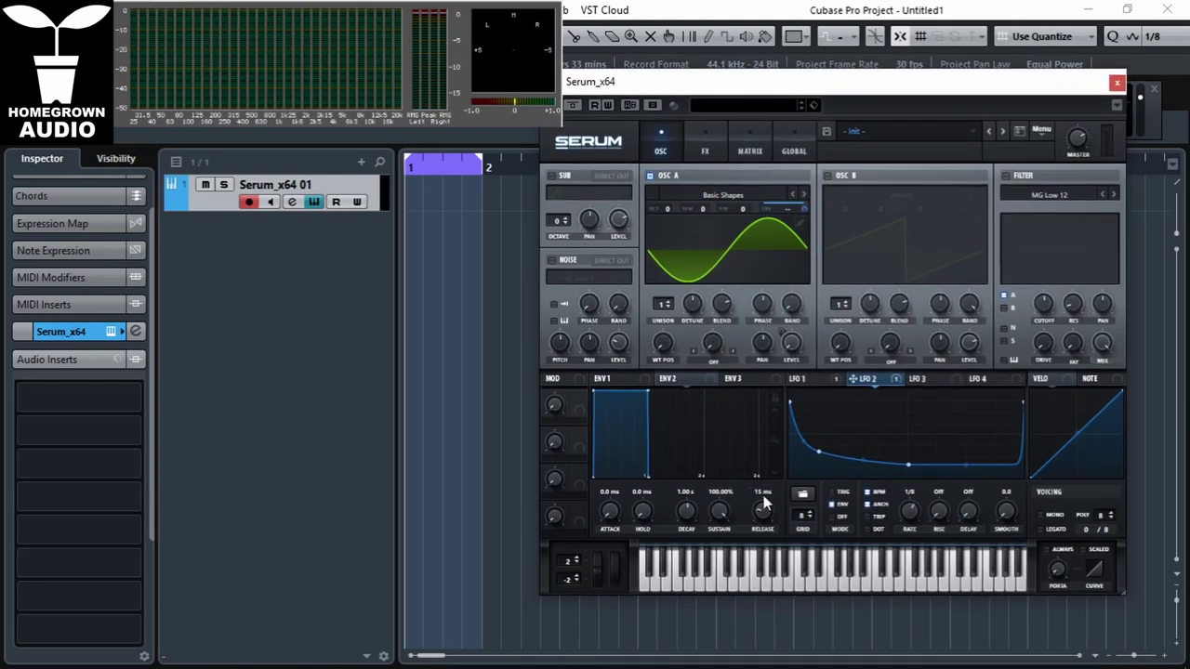
left_click(796, 587)
left_click(823, 583)
left_click(823, 572)
left_click(823, 572)
left_click(823, 572)
left_click(977, 585)
left_click(976, 585)
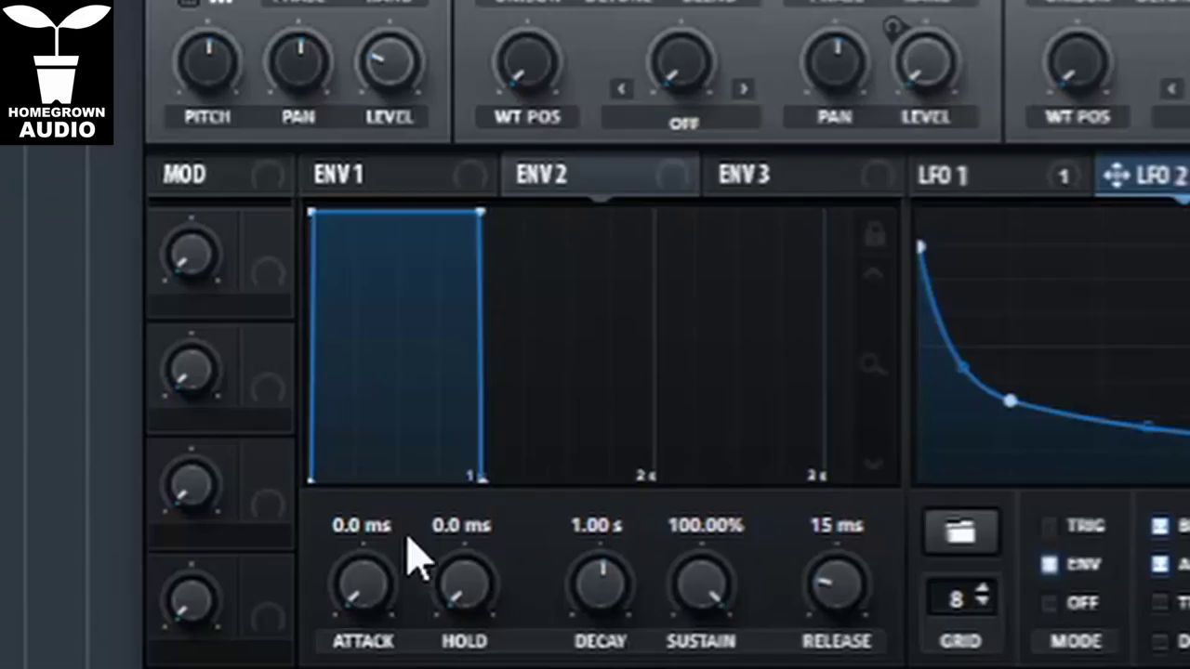
- Give envelope 2 a 0.4 ms decay and 0.00% sustain, apply it to oscillator A's coarse pitch at about 25, and audition it
left_click_drag(484, 225, 183, 540)
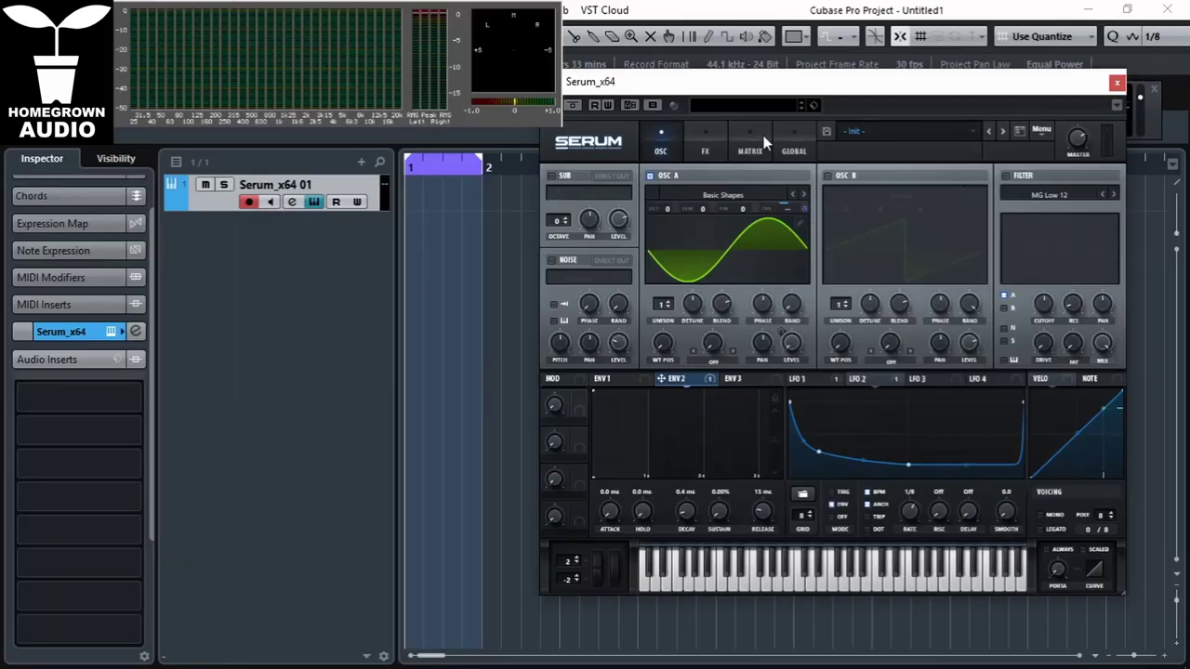
left_click(761, 144)
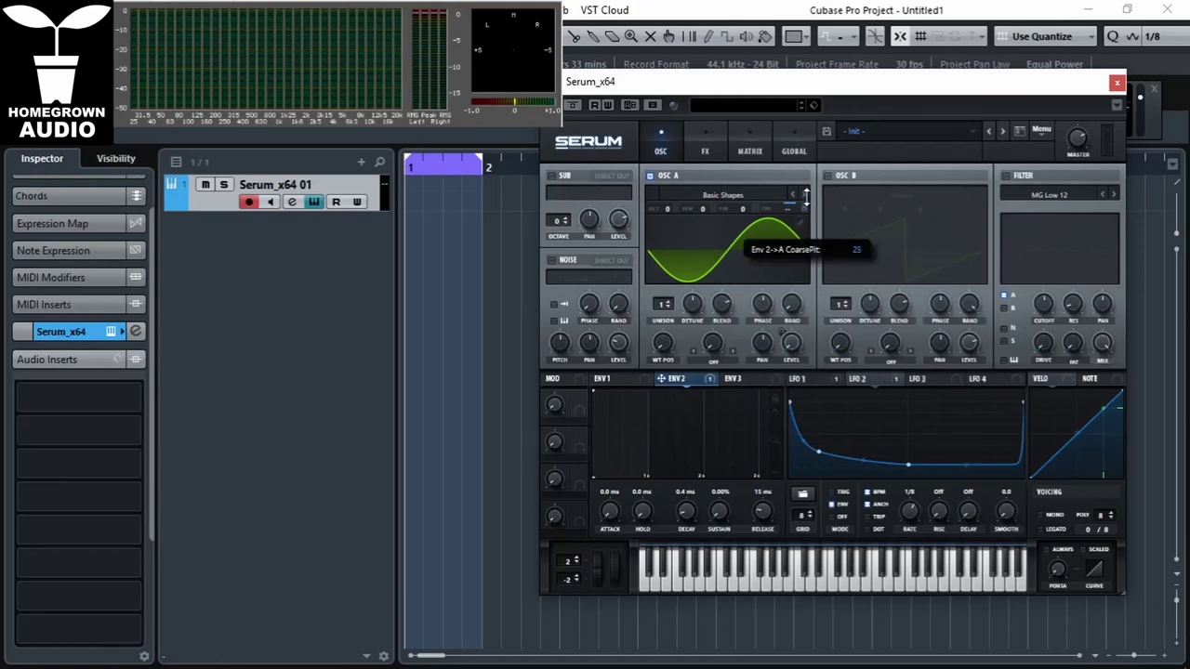
left_click(807, 582)
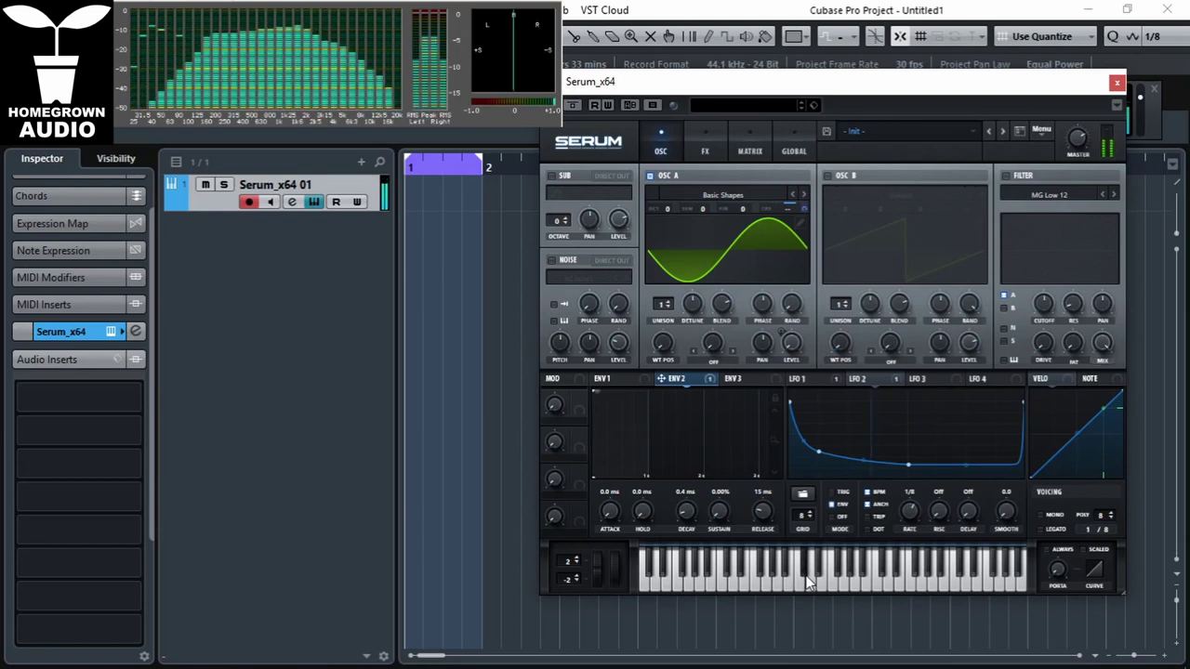
left_click_drag(807, 582, 854, 582)
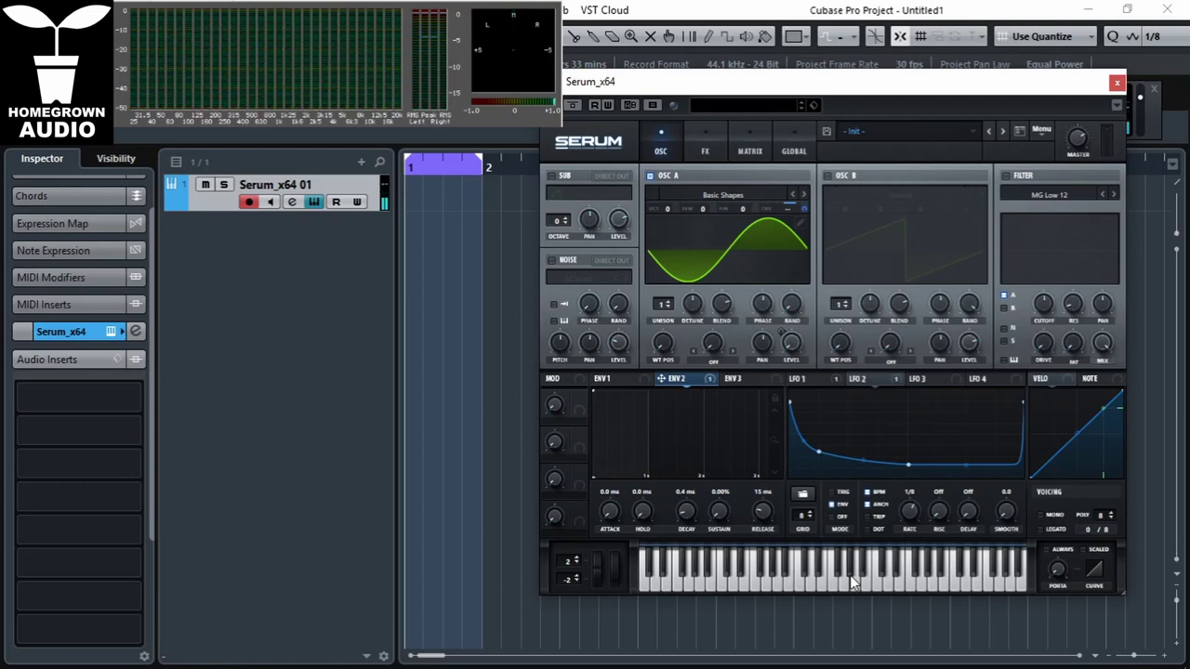
left_click(854, 582)
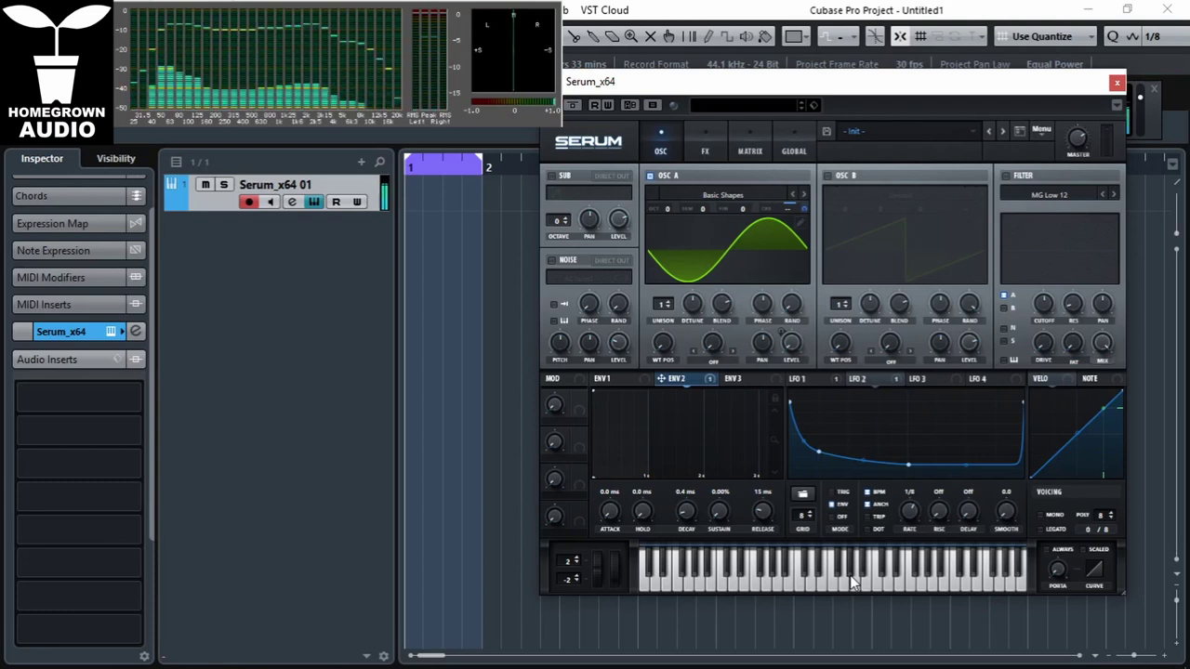
- Create a one-bar MIDI part on the Serum track and enter four eighth notes on F3, one on each beat
double_click(412, 195)
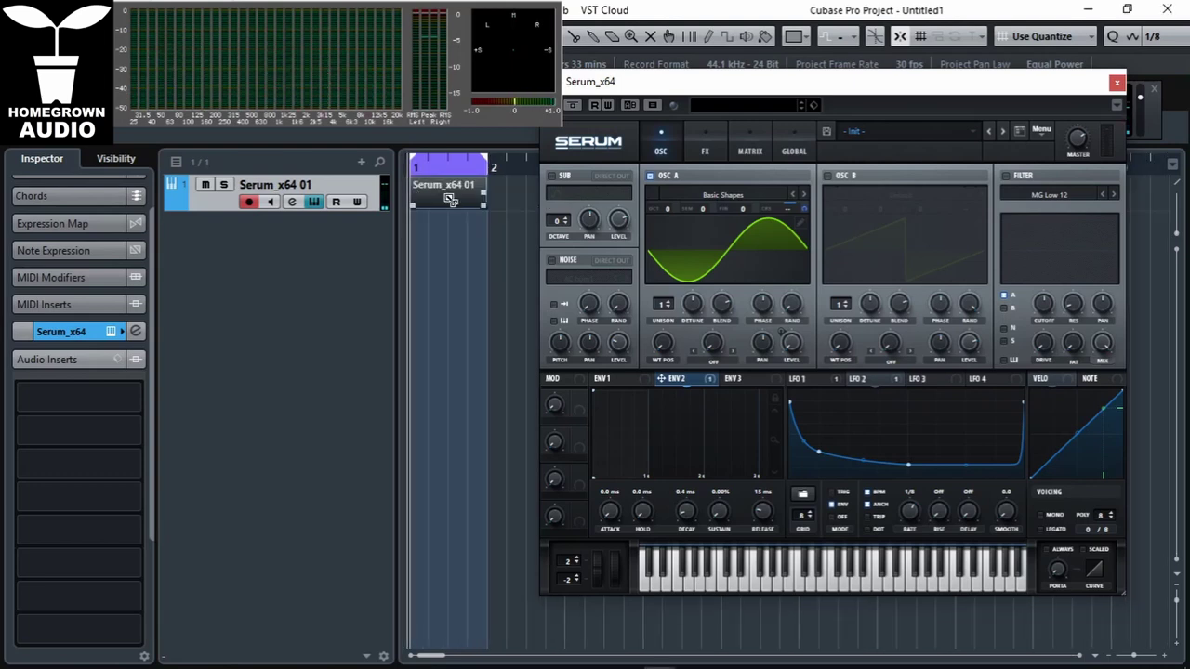
double_click(448, 197)
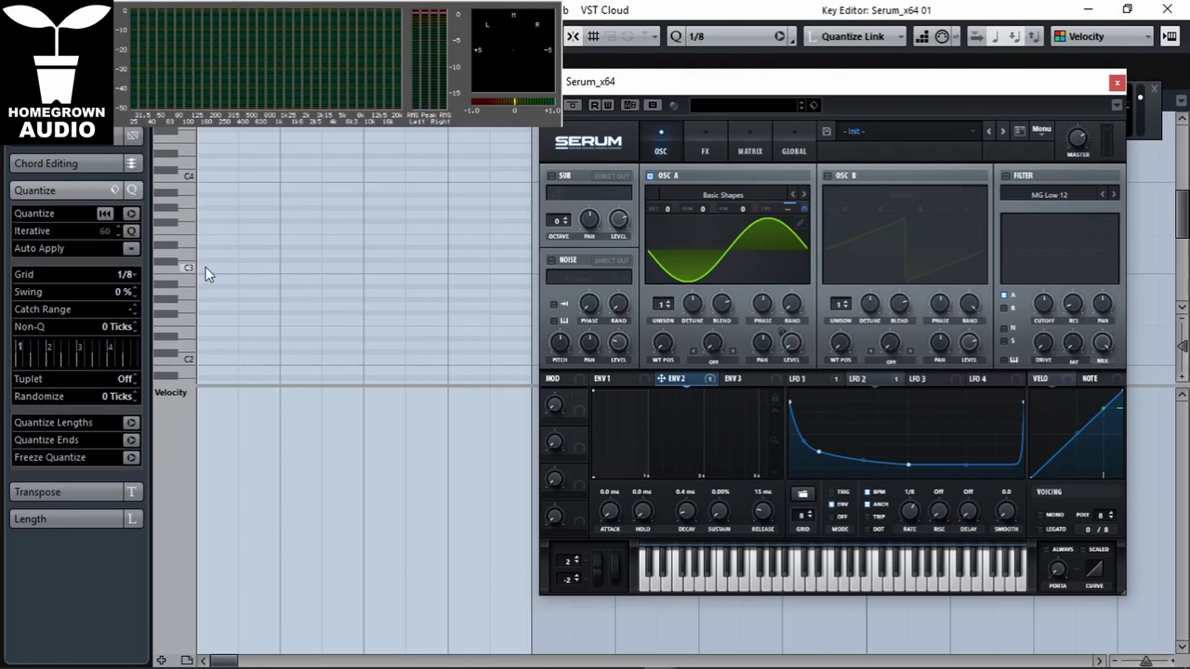
left_click(212, 227)
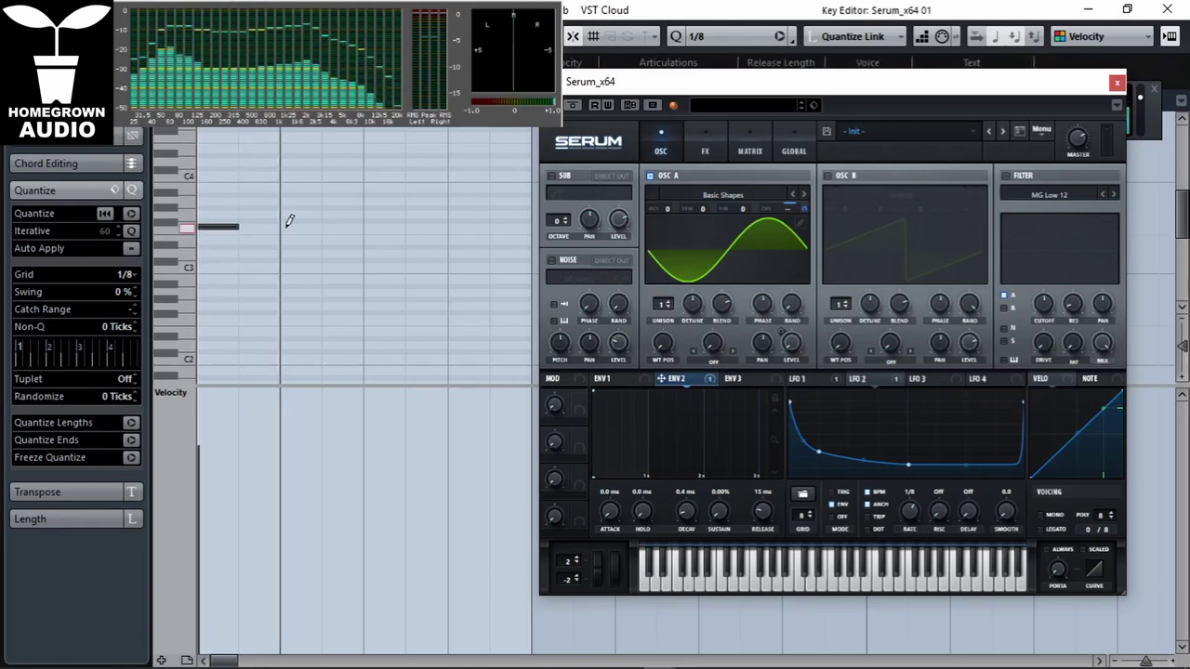
left_click(288, 227)
left_click(400, 227)
left_click(465, 227)
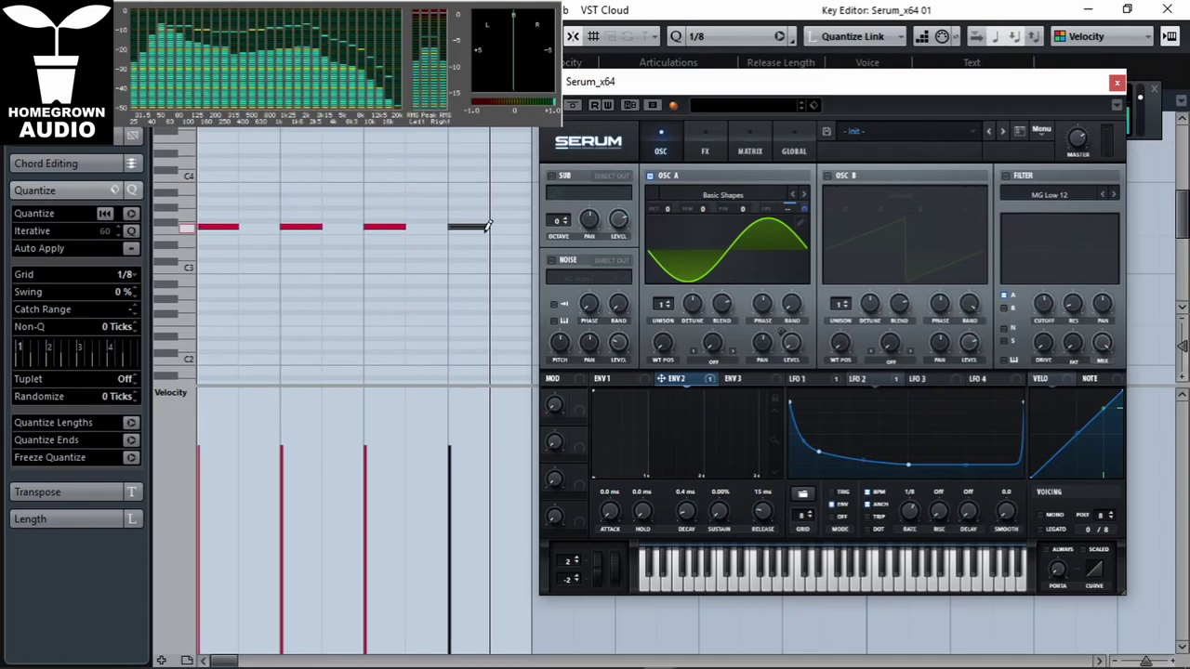
- Extend LFO 1's plateau and steepen its fall to zero while listening to the looped notes
left_click(802, 380)
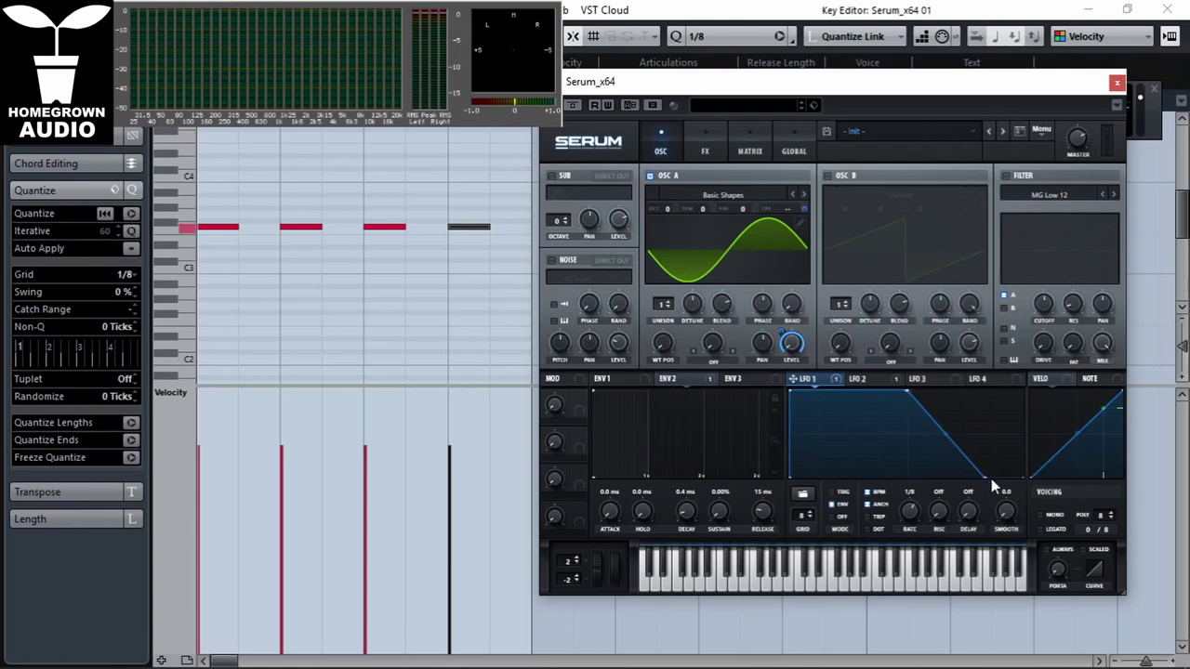
left_click_drag(988, 477, 1020, 496)
mouse_move(912, 393)
left_mouse_down()
mouse_move(981, 385)
mouse_move(909, 385)
left_mouse_up()
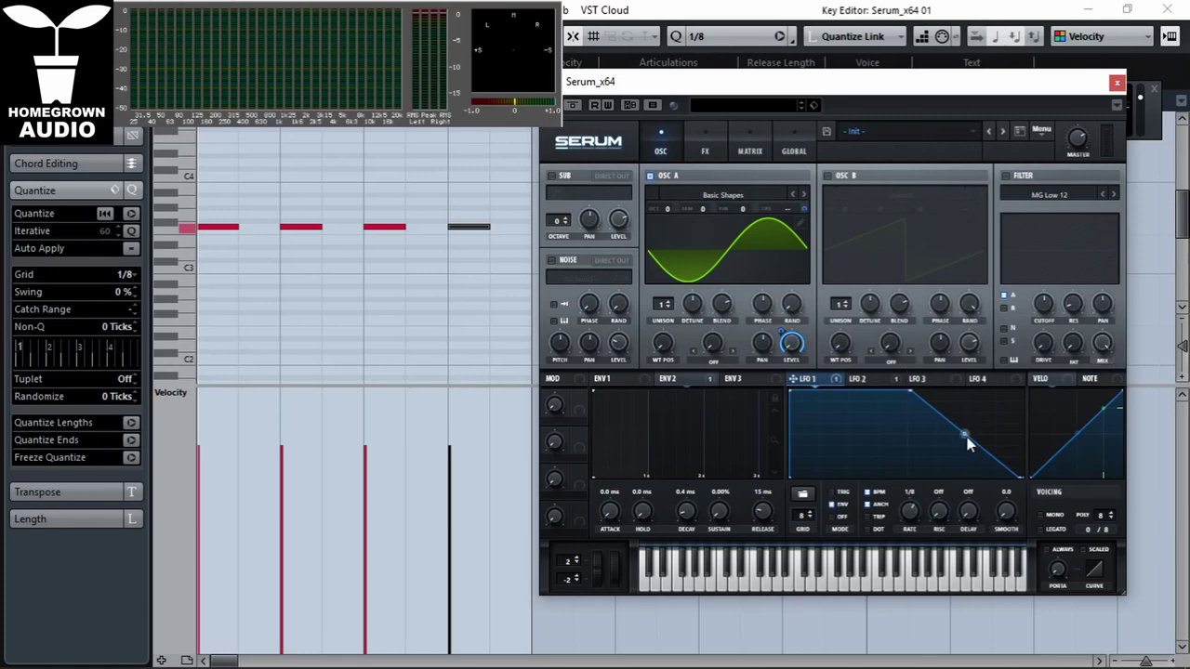
key("space")
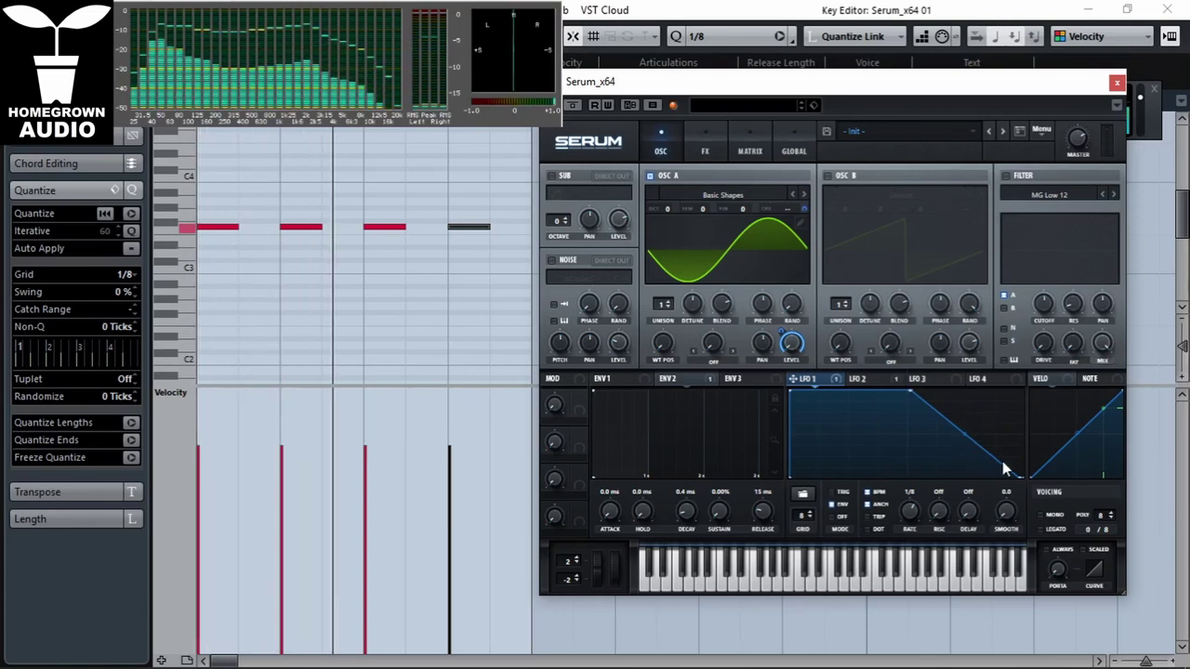
left_click_drag(1017, 476, 977, 511)
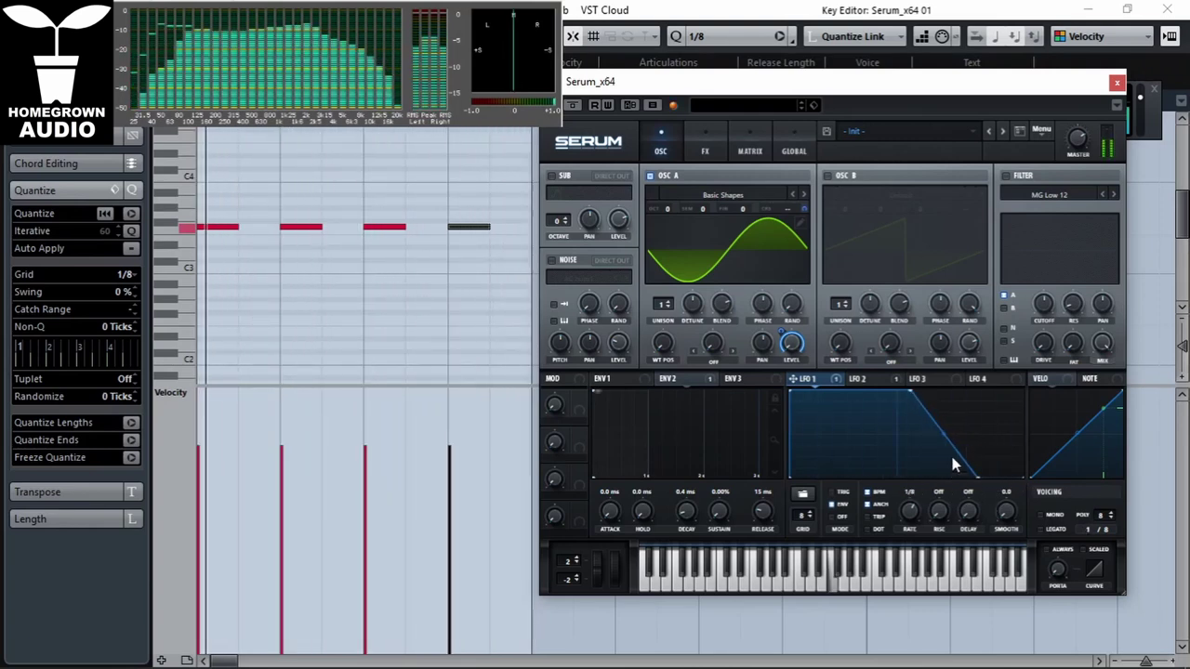
mouse_move(914, 400)
left_mouse_down()
mouse_move(890, 385)
mouse_move(930, 392)
left_mouse_up()
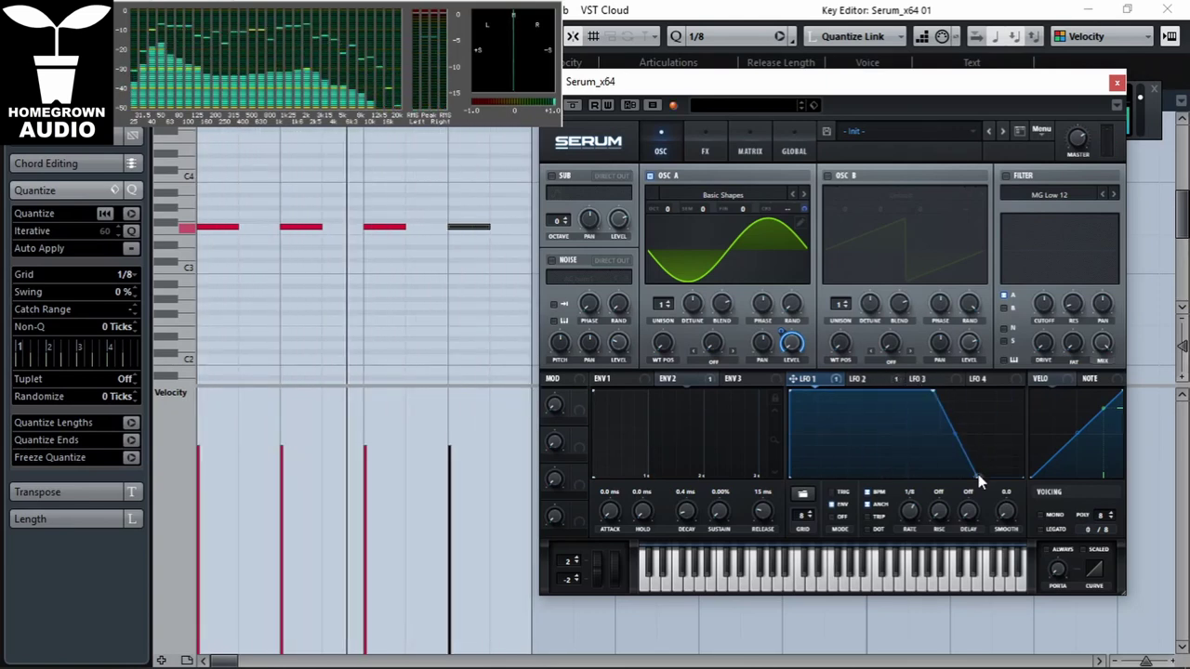
key("space")
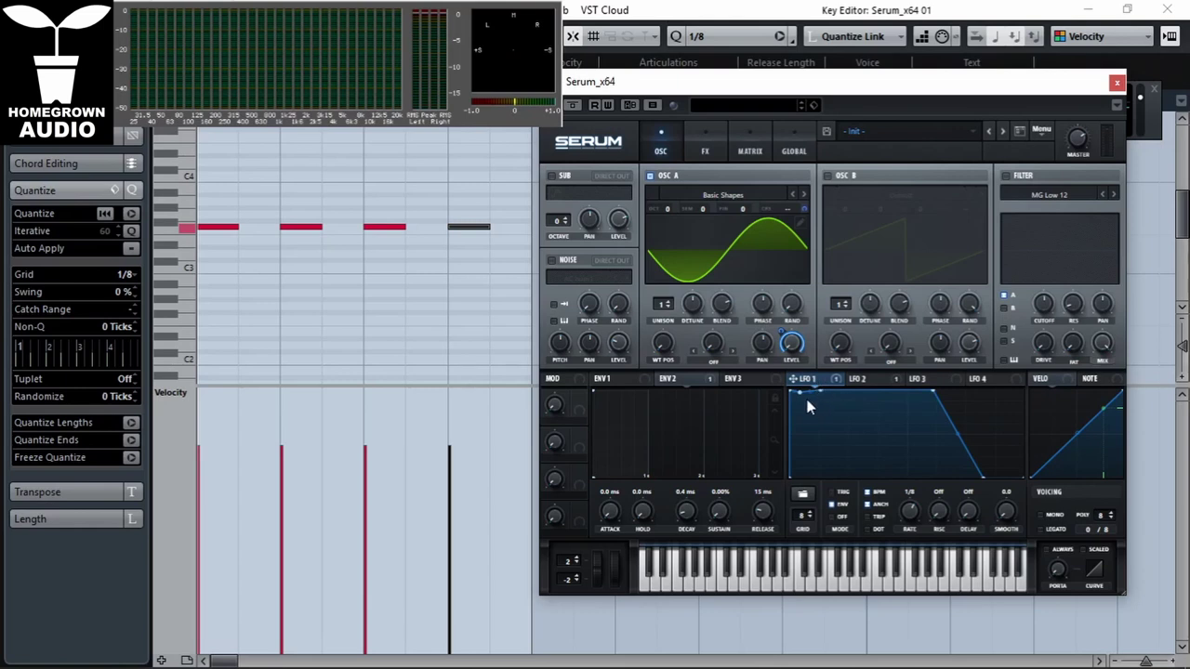
- Add a short dip near the start of LFO 1's curve, listen to the loop, and close the note editor
left_click_drag(800, 398, 808, 429)
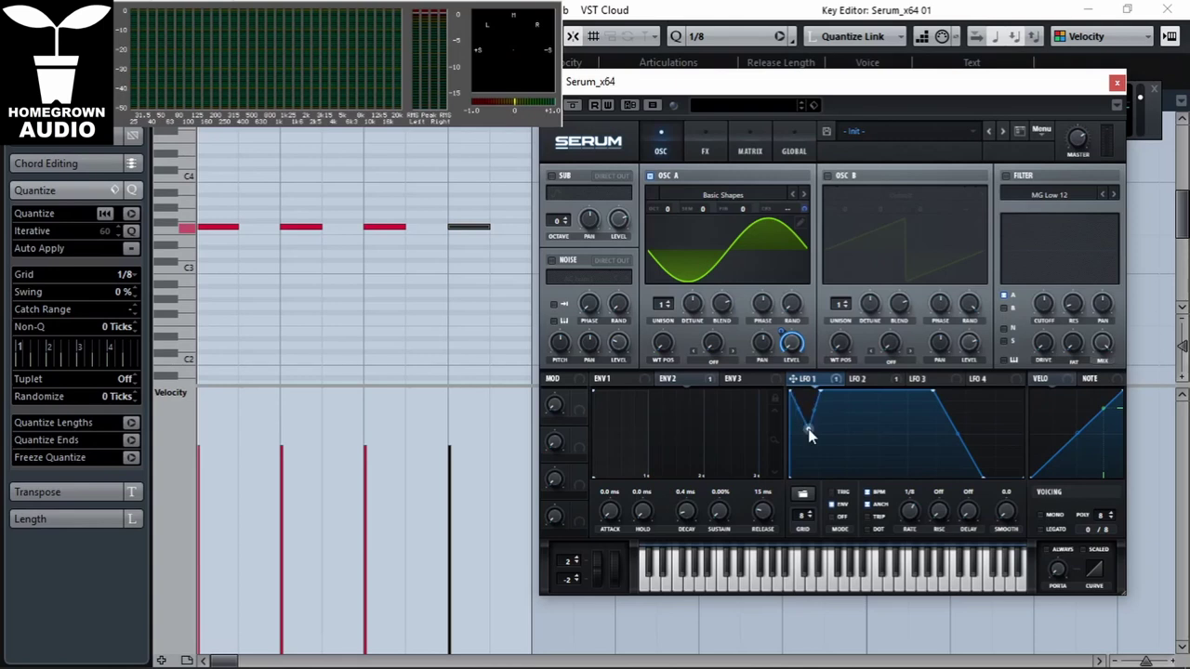
key("space")
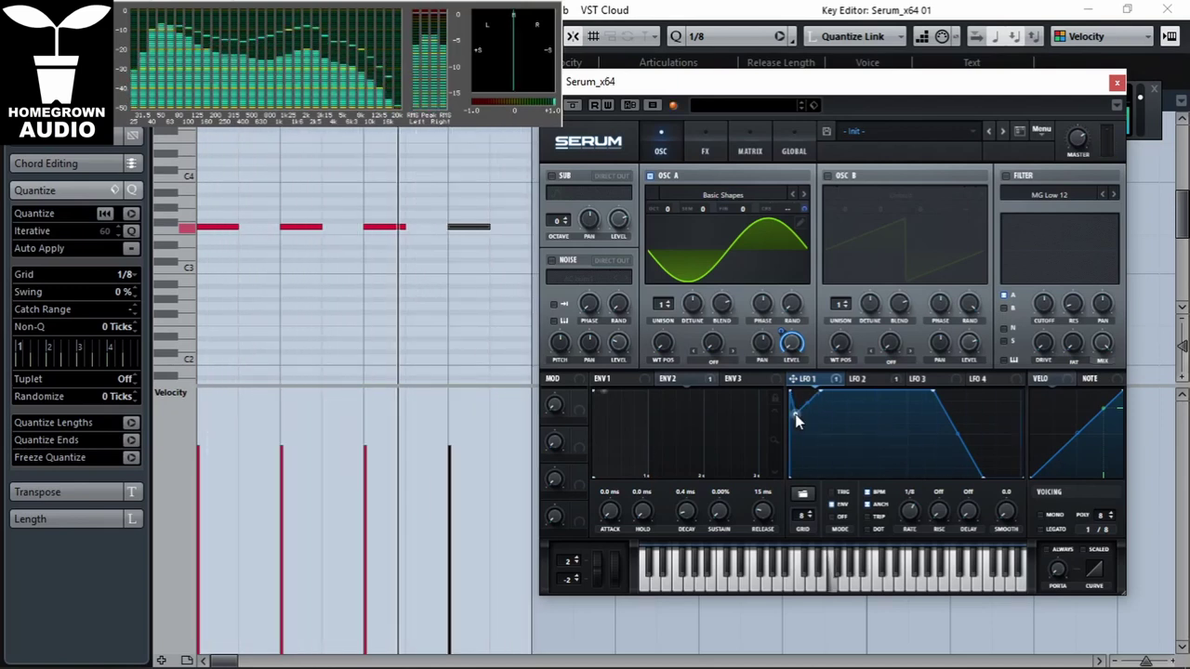
key("space")
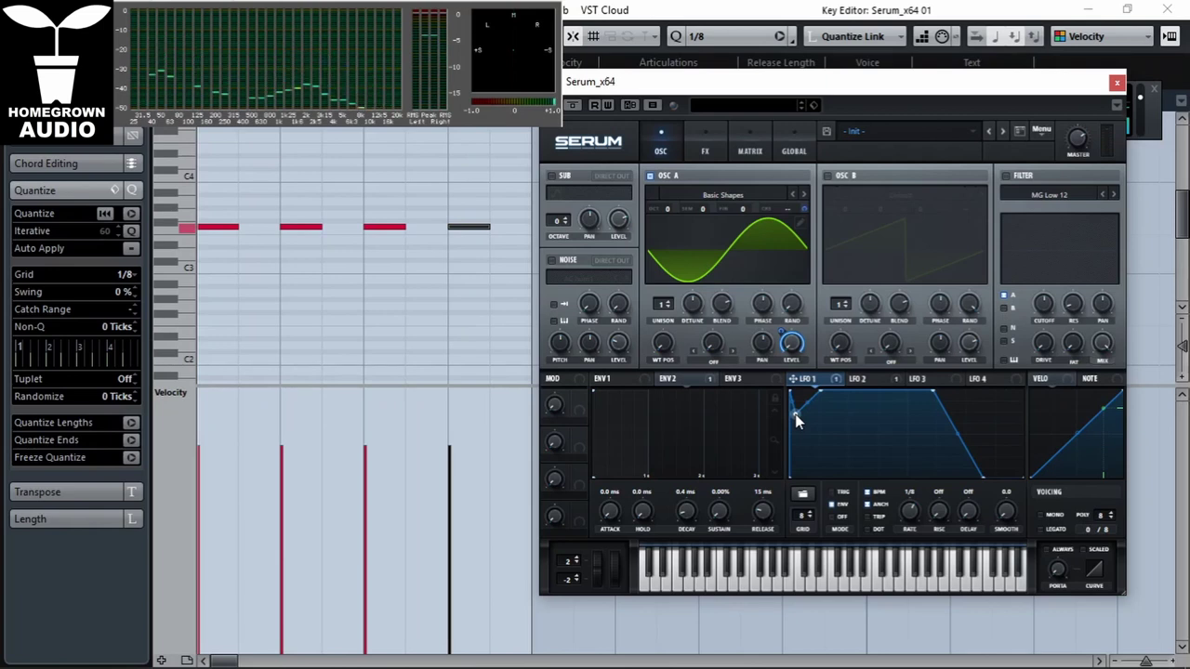
key("ctrl+w")
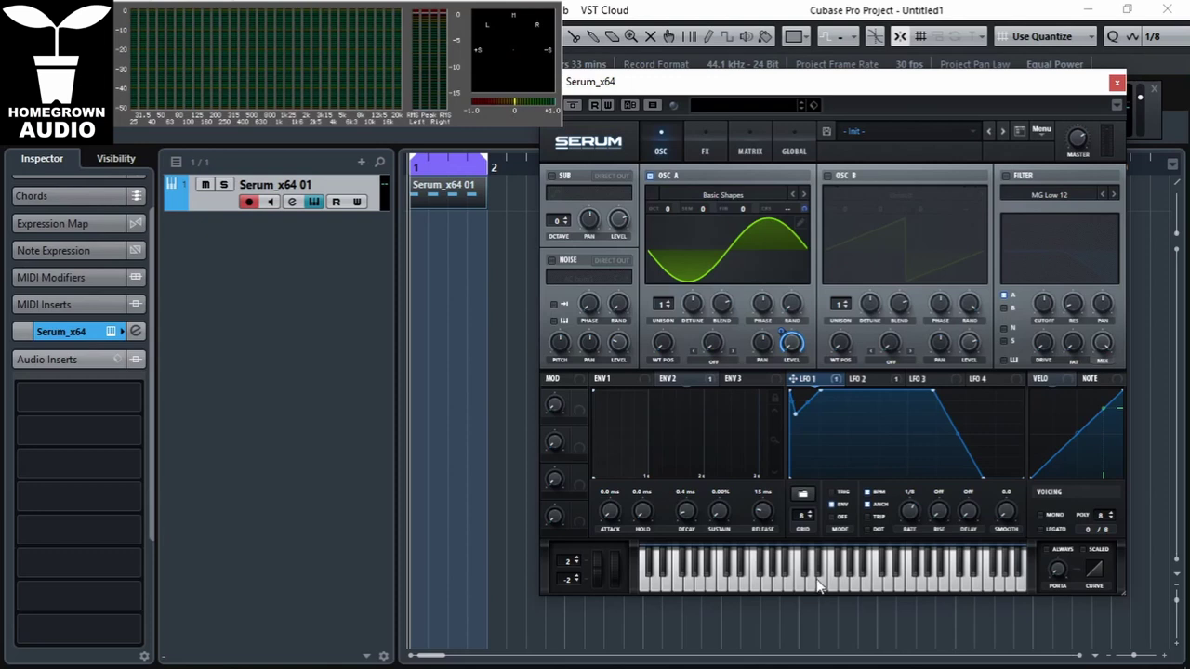
- Add a second instrument track using Serum_x64, routed to Stereo Out
right_click(274, 273)
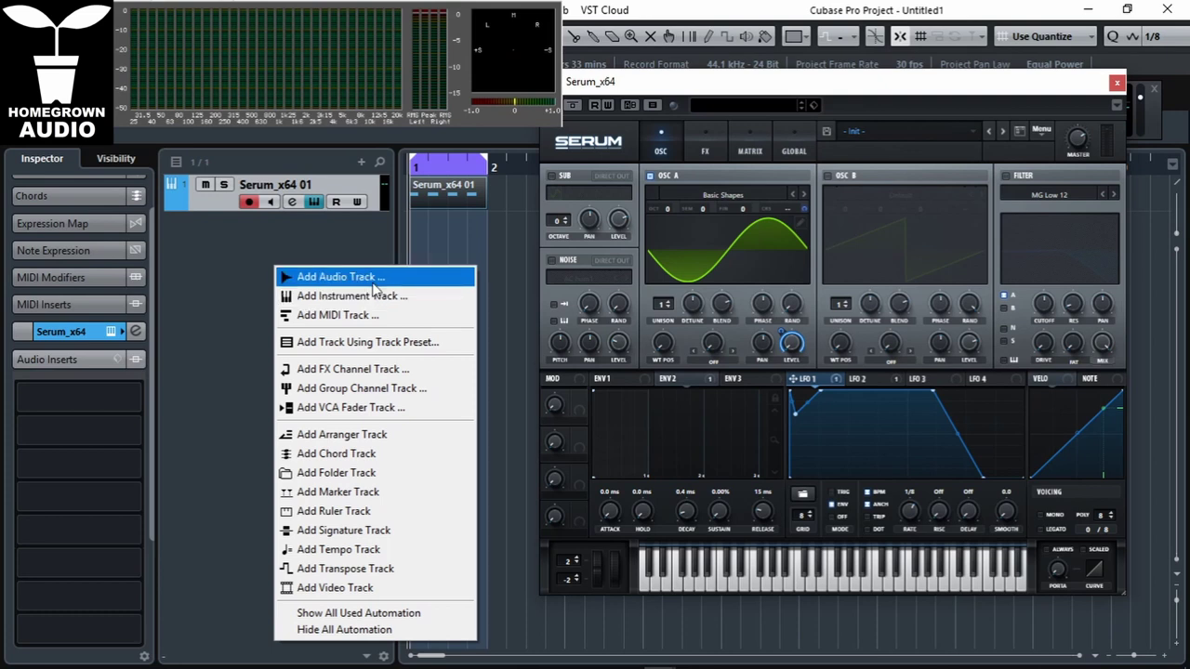
left_click(378, 296)
left_click(679, 269)
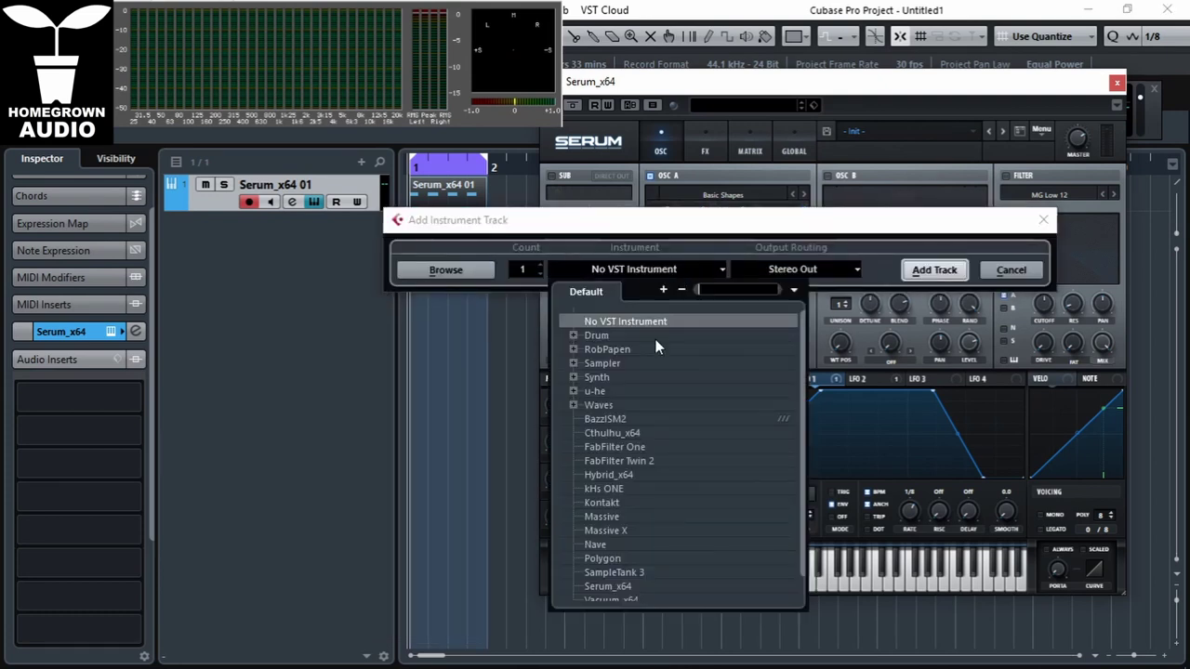
left_click(642, 586)
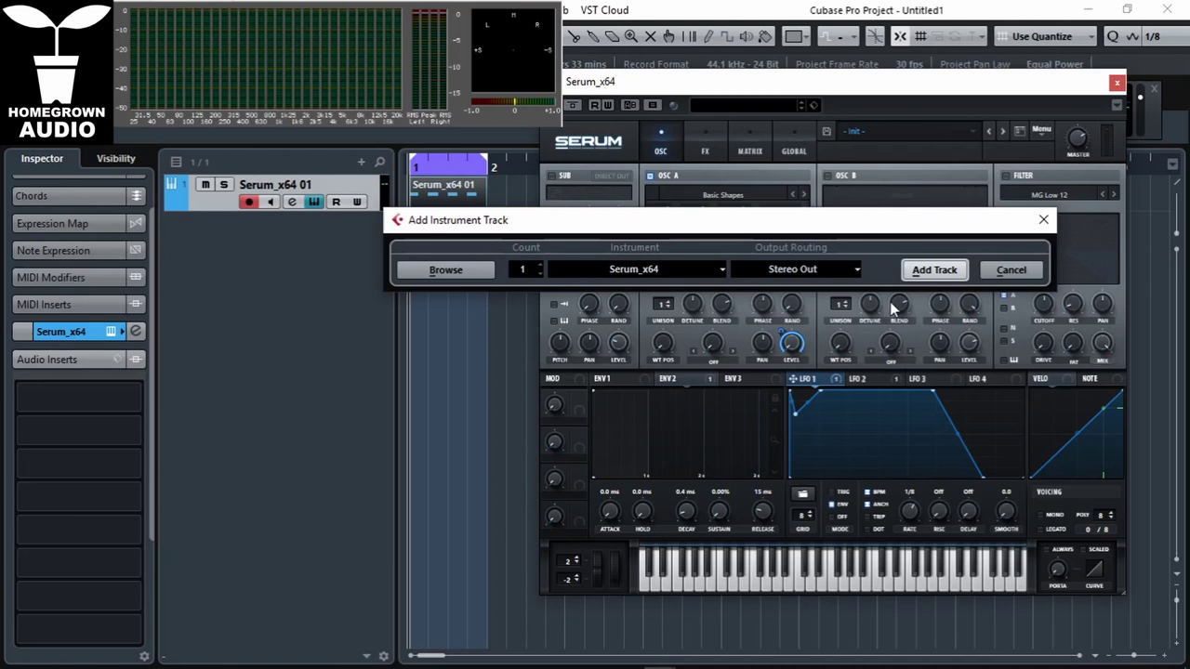
left_click(933, 269)
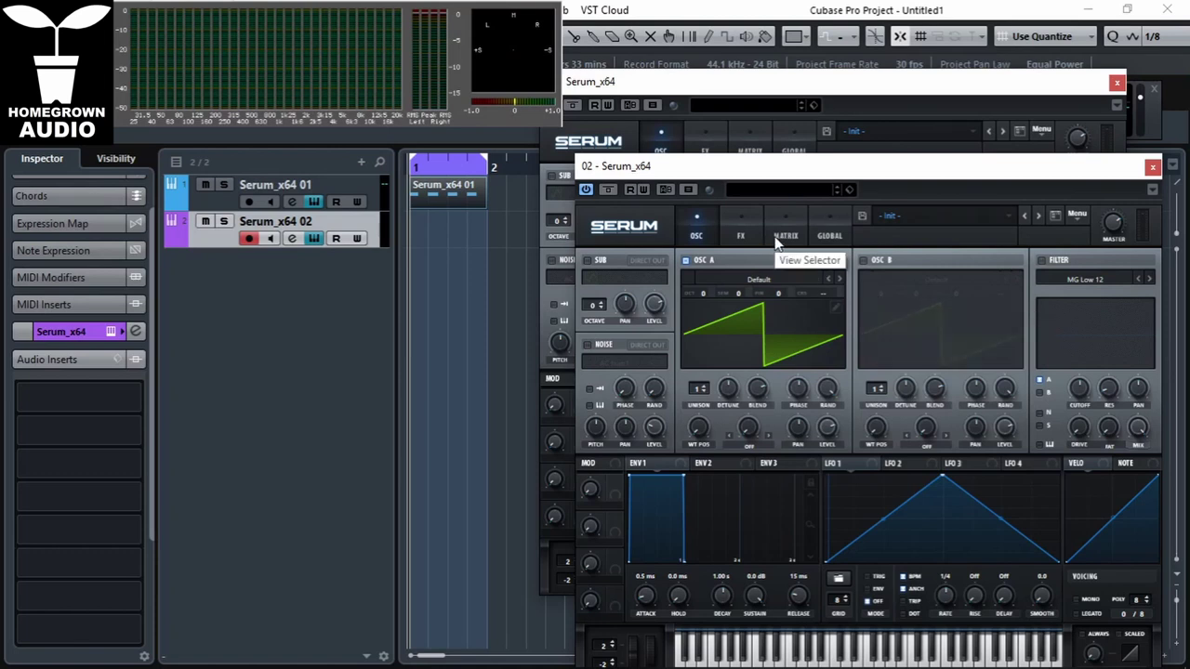
- Load the analog BS2 - Acid wavetable into oscillator A and turn down its phase and random phase
left_click(771, 277)
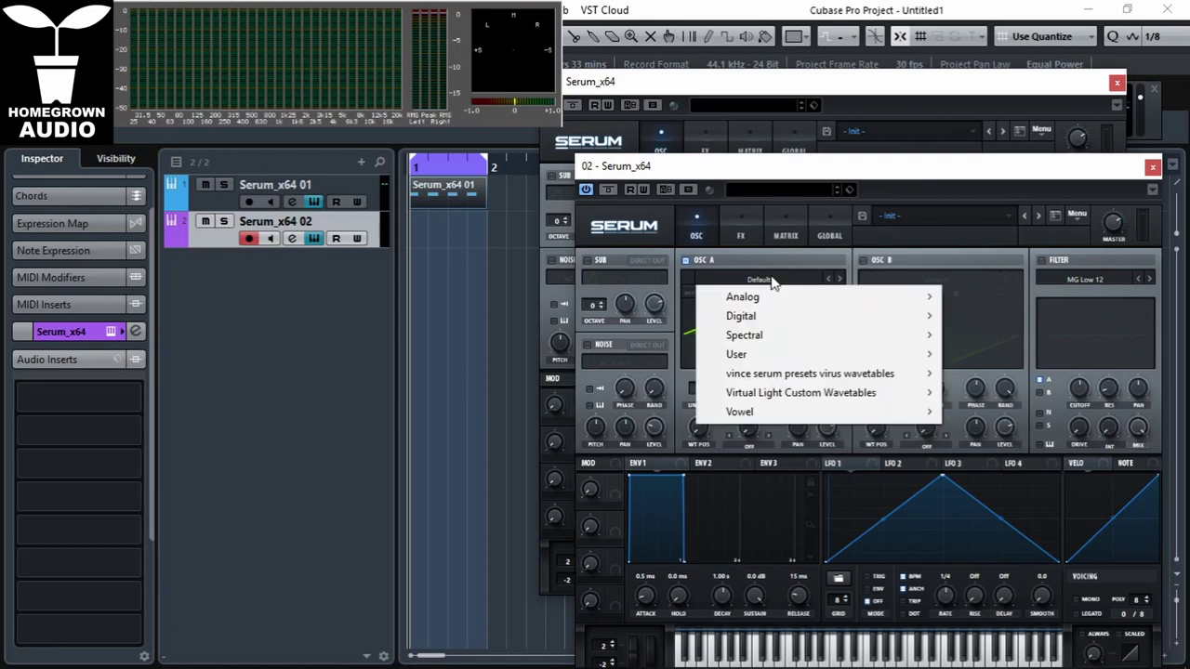
mouse_move(771, 303)
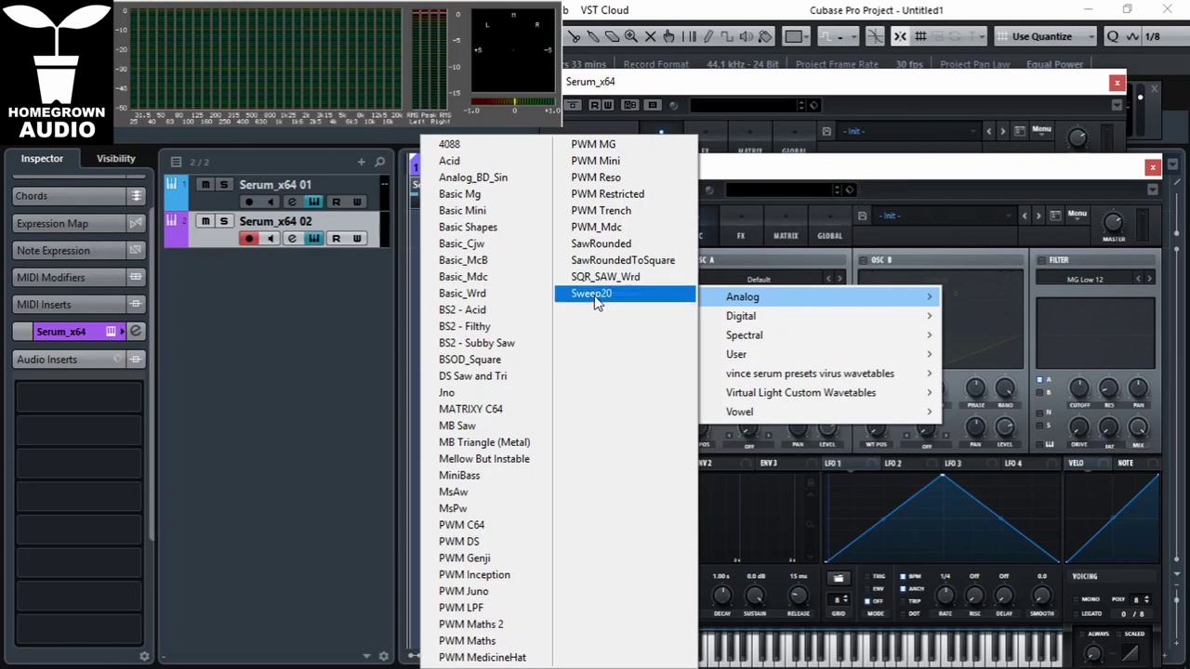
left_click(460, 314)
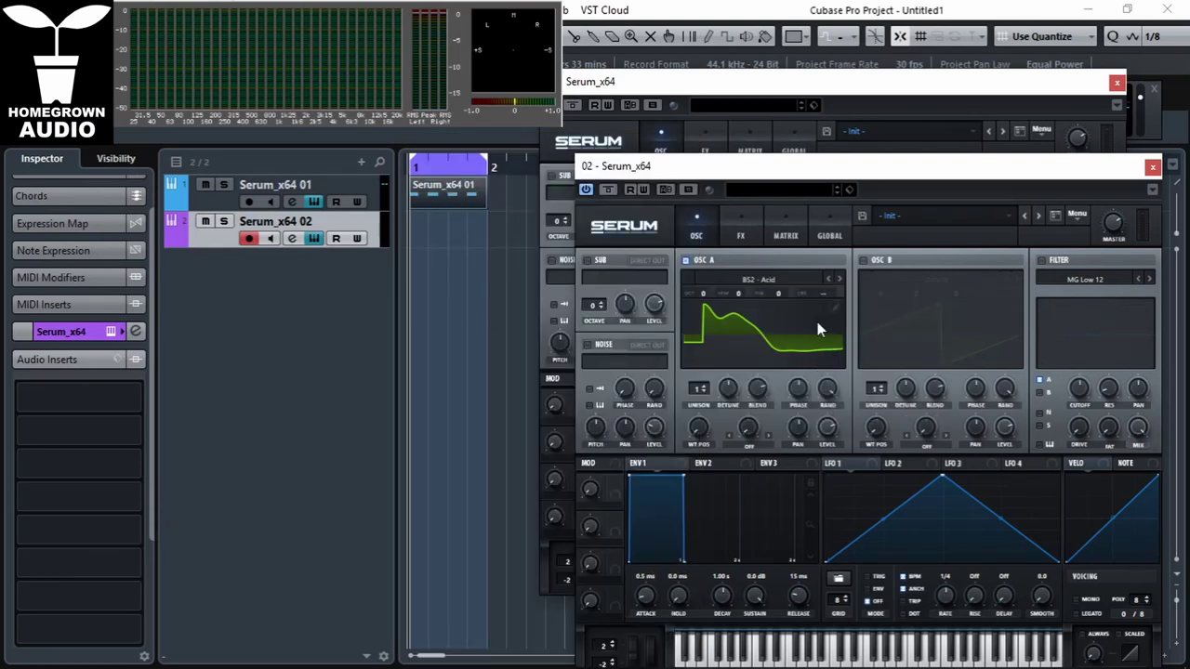
left_click(805, 631)
left_click_drag(797, 392, 796, 458)
mouse_move(827, 391)
left_click_drag(830, 392, 829, 426)
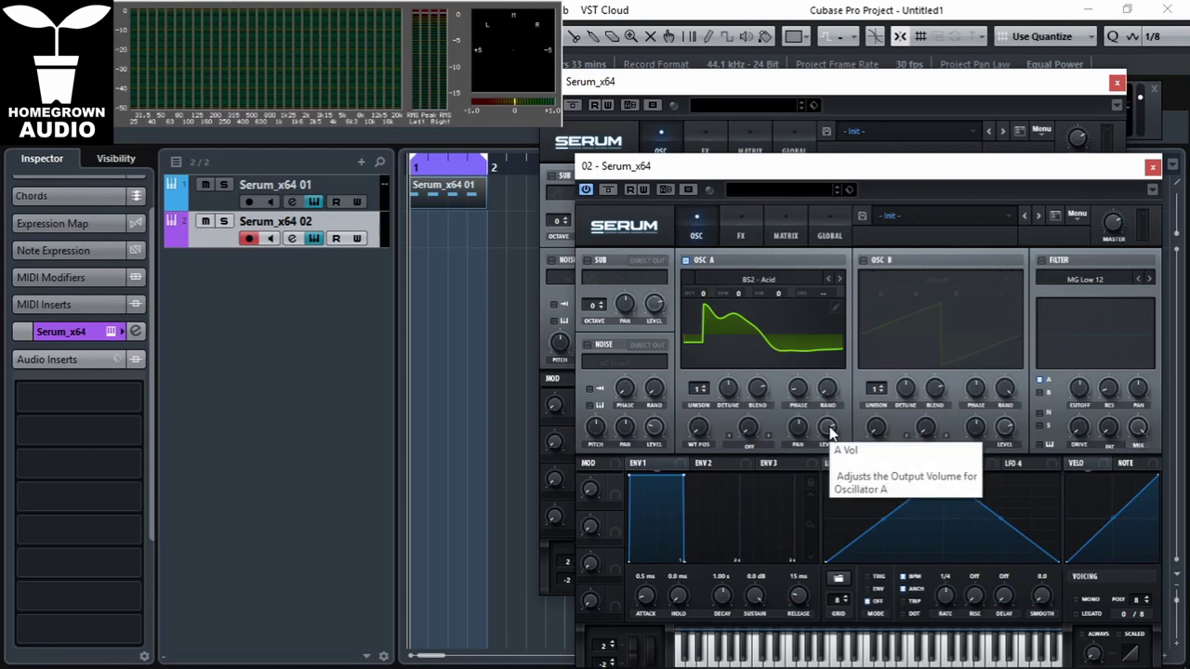
- Set envelope 1 to 0.0 ms attack, 100 ms decay and about -2.0 dB sustain, and envelope 2's attack to 0.0 ms
left_click_drag(916, 173, 916, 107)
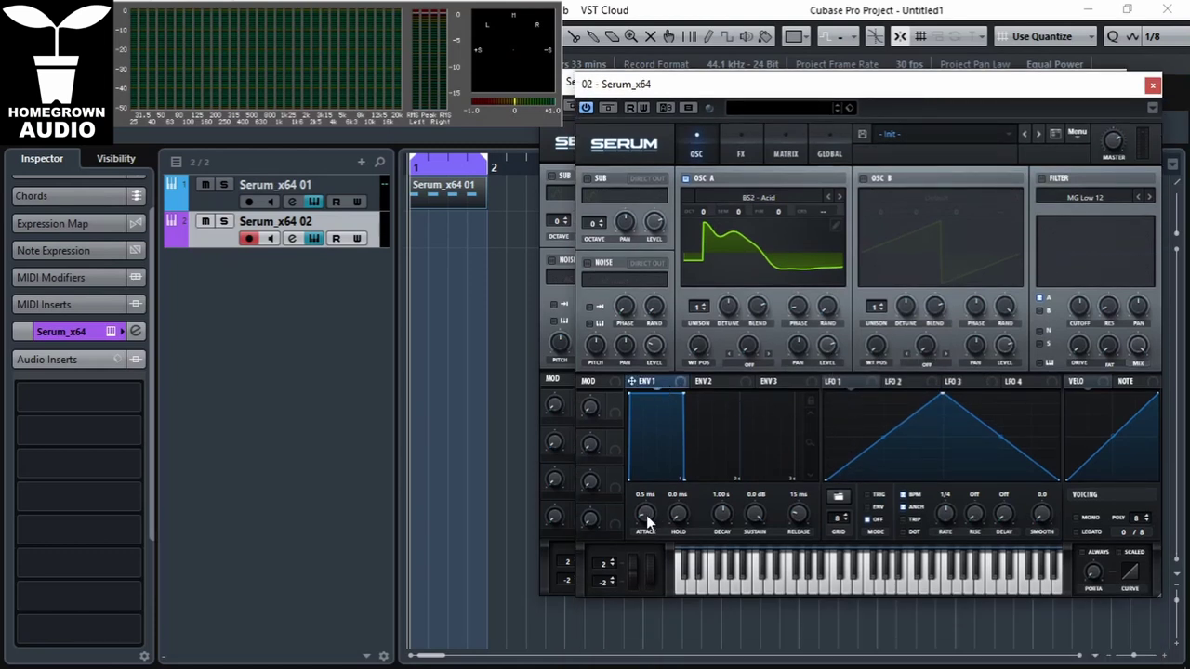
left_click(708, 382)
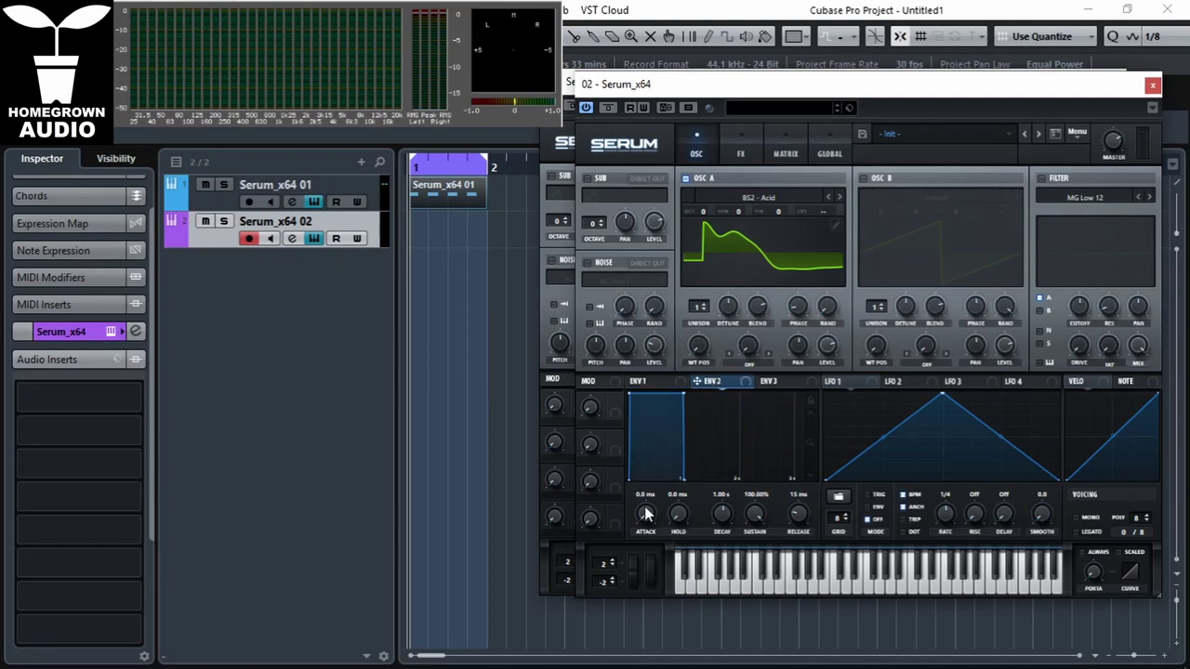
left_click(642, 382)
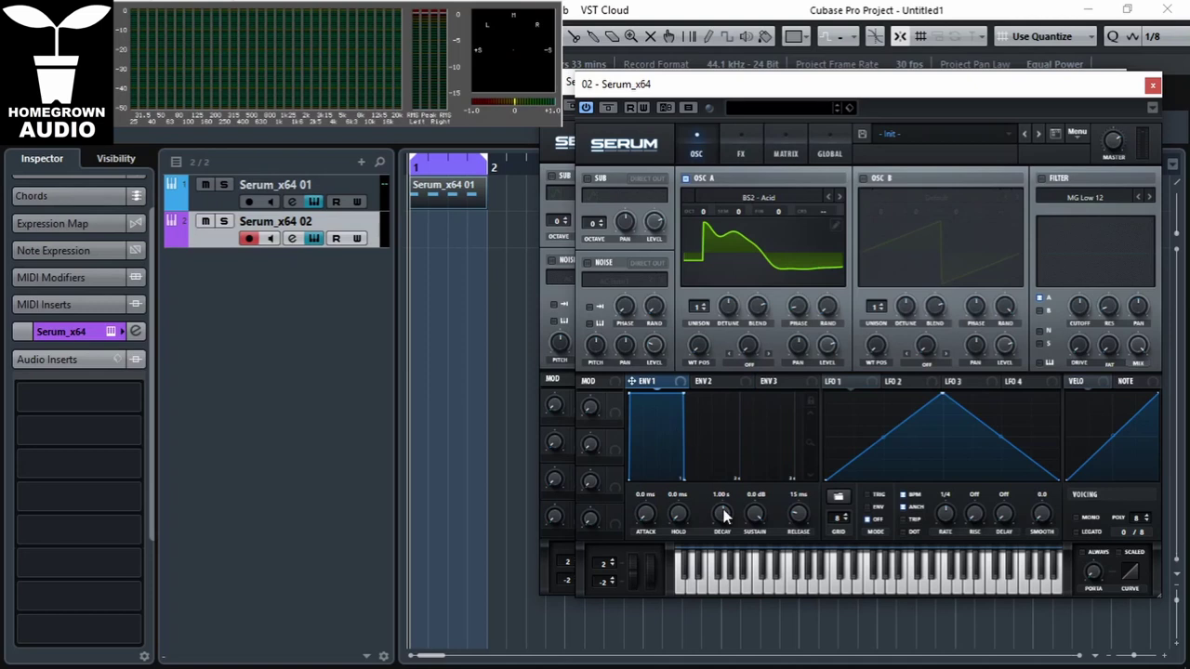
left_click_drag(725, 517, 724, 556)
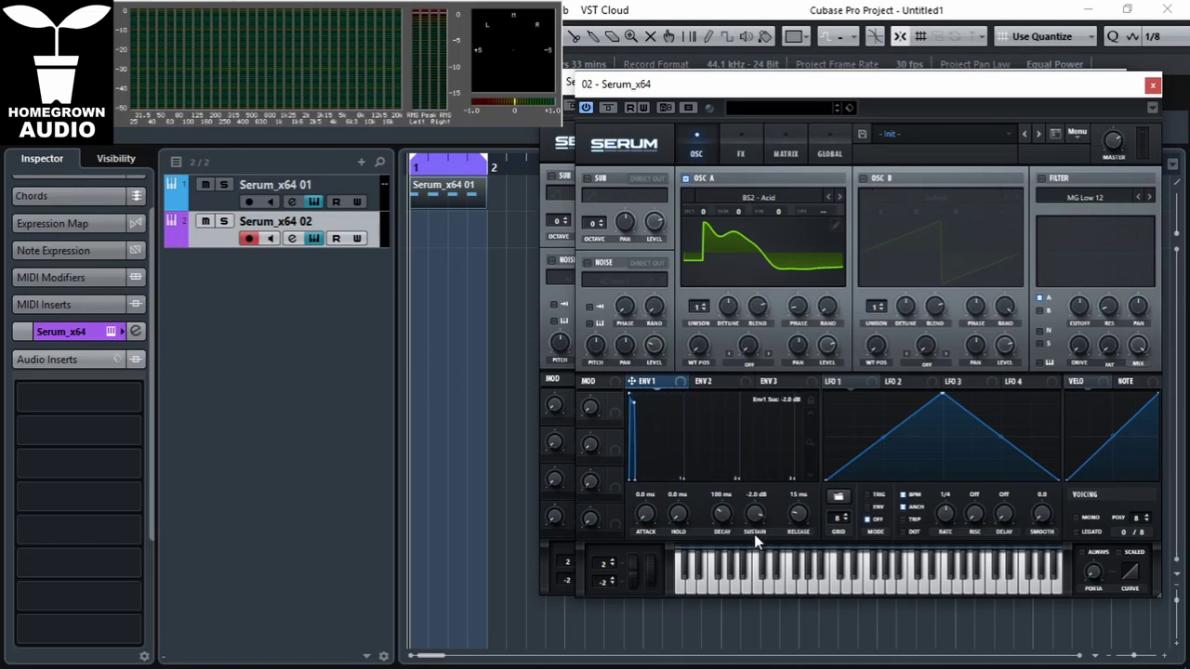
- Set envelope 2's decay to 100 ms and its sustain to 56.58%
left_click(707, 381)
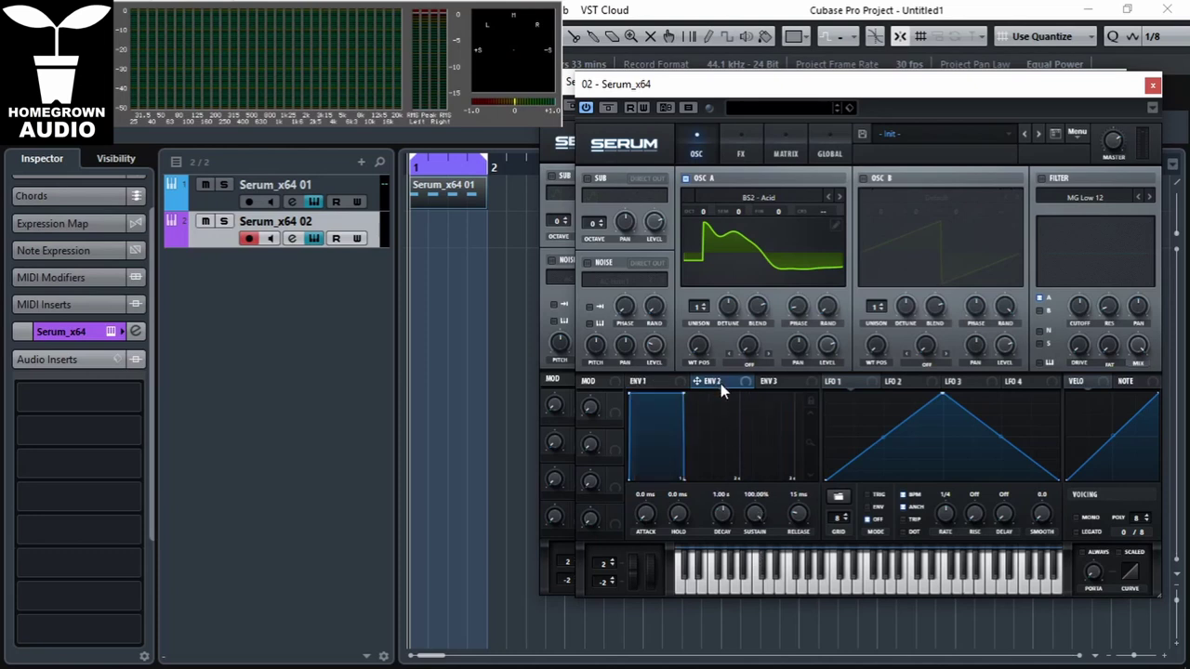
left_click_drag(726, 519, 730, 547)
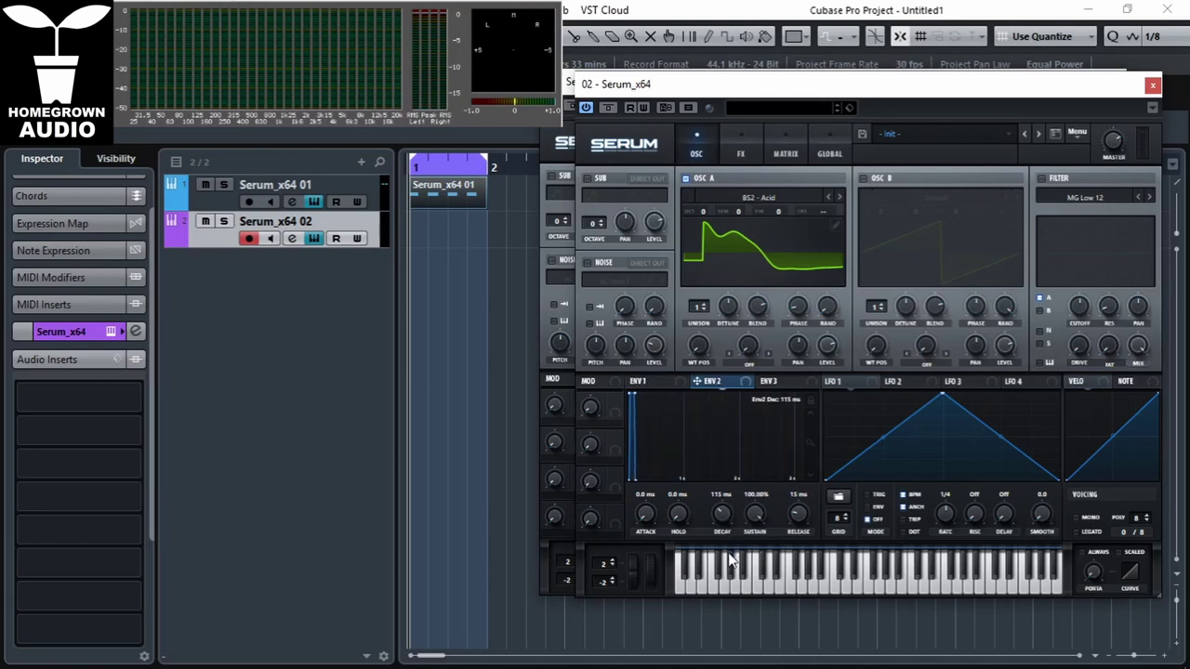
left_click_drag(728, 553, 728, 555)
- Enable the MG Low 12 filter, modulate its cutoff with envelope 2, and lower the base cutoff
left_click(1054, 180)
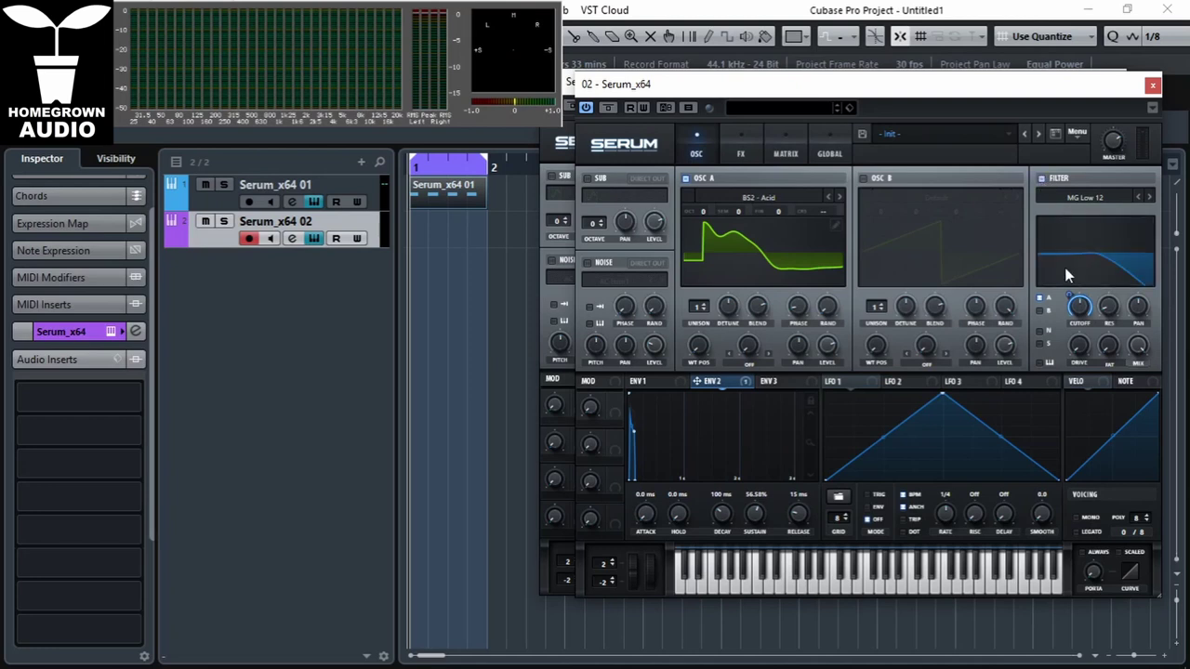
left_click_drag(1069, 291, 1069, 428)
left_click_drag(1071, 298, 1109, 310)
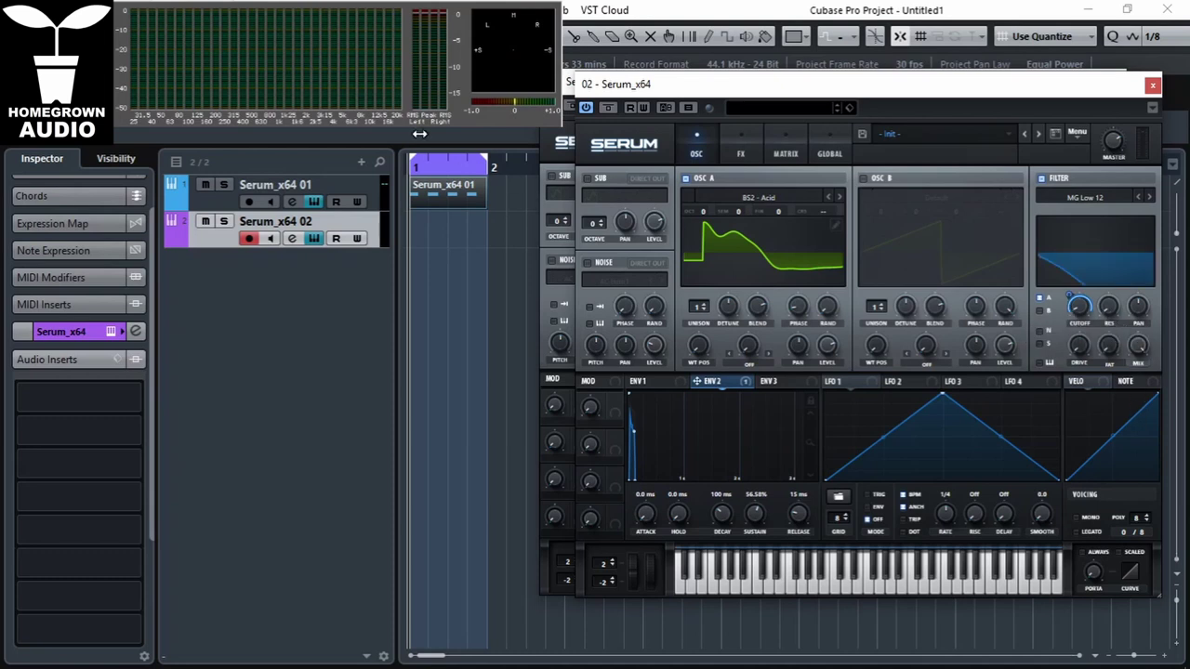
- Create a one-bar MIDI part on the second Serum track and enter three sixteenth notes on D0 after the first kick, softening the first note's velocity
double_click(424, 233)
double_click(437, 229)
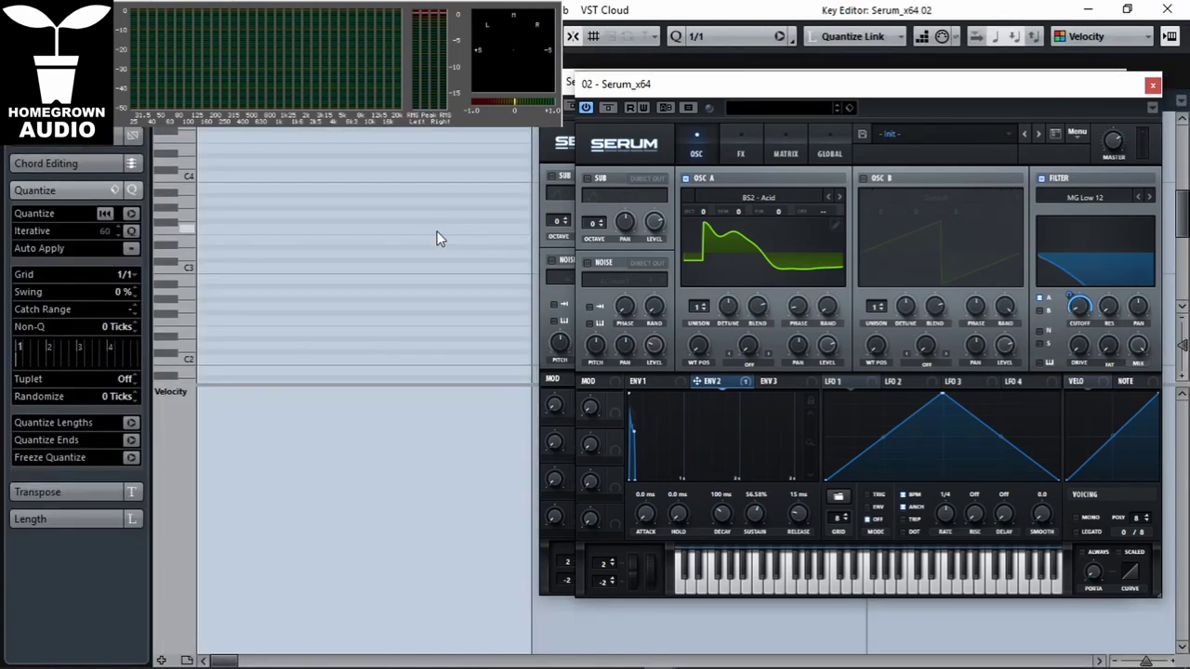
scroll(191, 351, "down", 3)
left_click(194, 367)
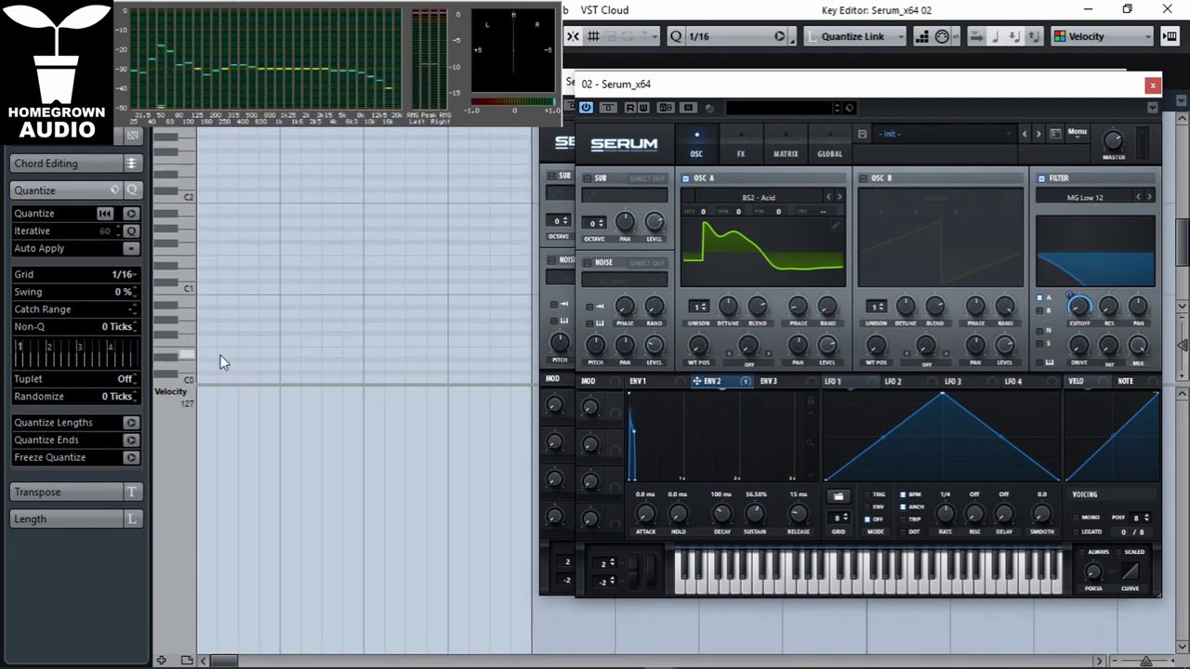
scroll(186, 360, "down", 2)
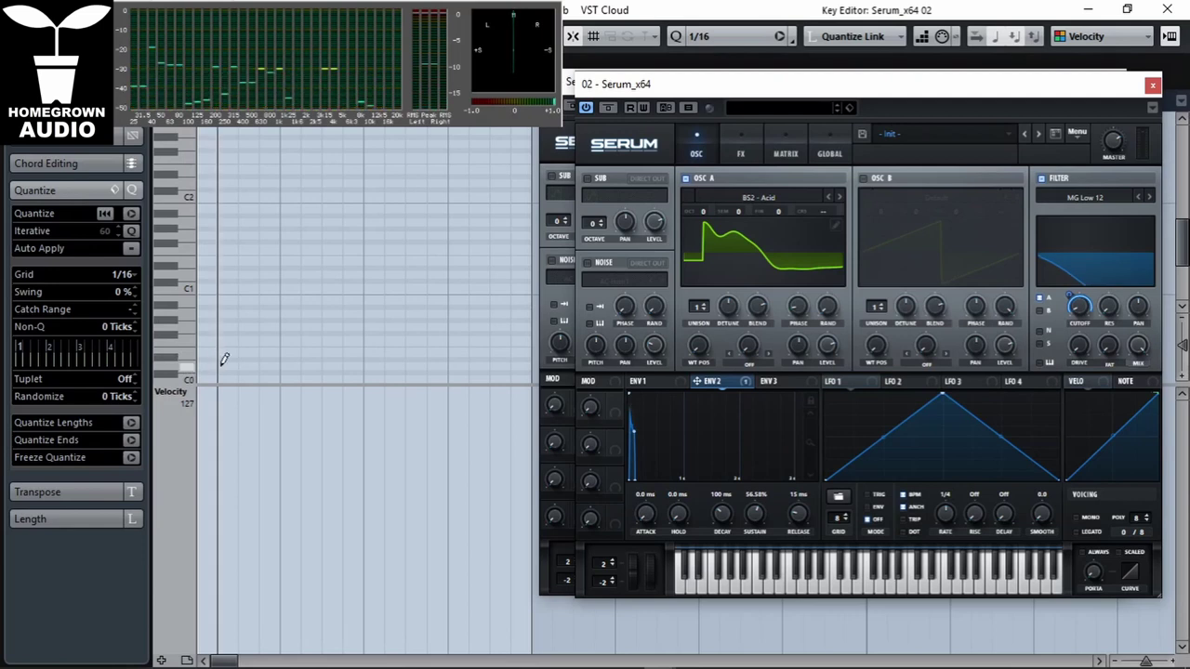
left_click_drag(219, 365, 269, 365)
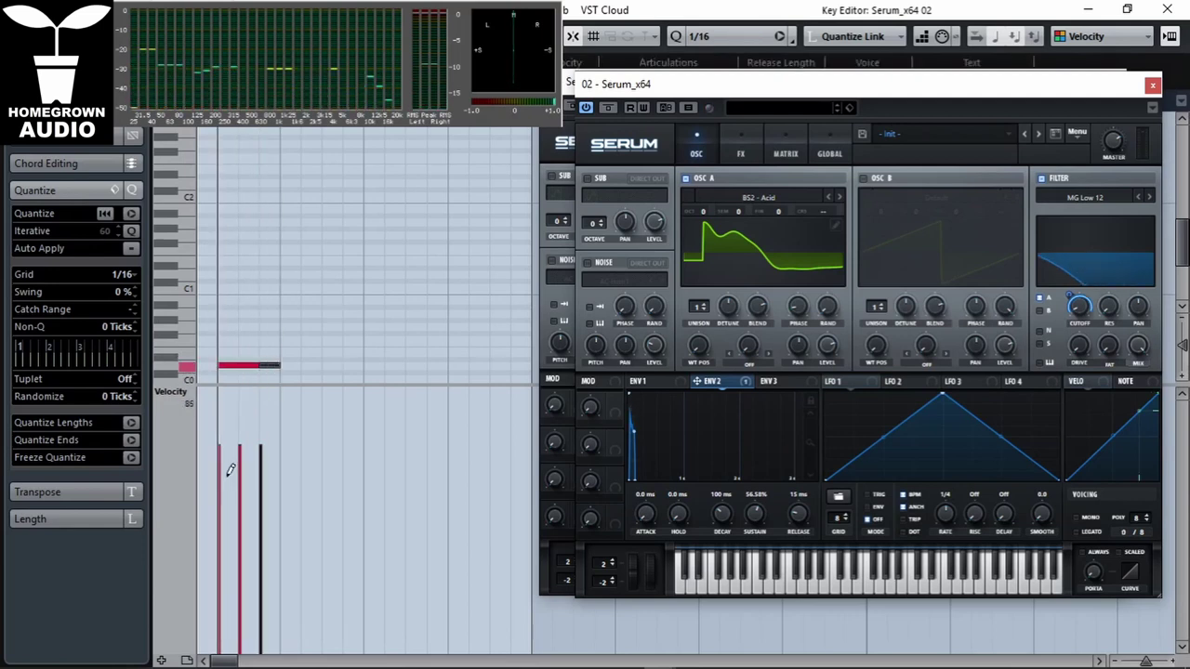
key("1")
mouse_move(345, 340)
left_mouse_down()
mouse_move(250, 385)
mouse_move(211, 354)
left_mouse_up()
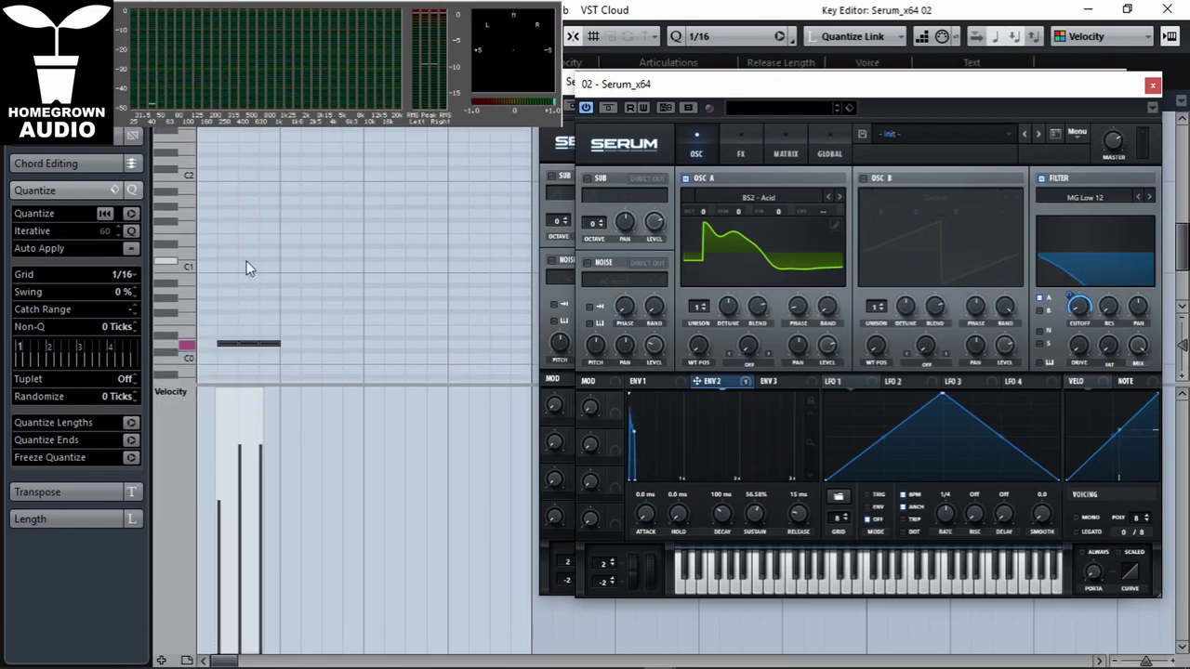
- Duplicate the three bass notes three times so the pattern repeats on every beat of the bar
key("ctrl+d")
key("ctrl+d")
key("ctrl+d")
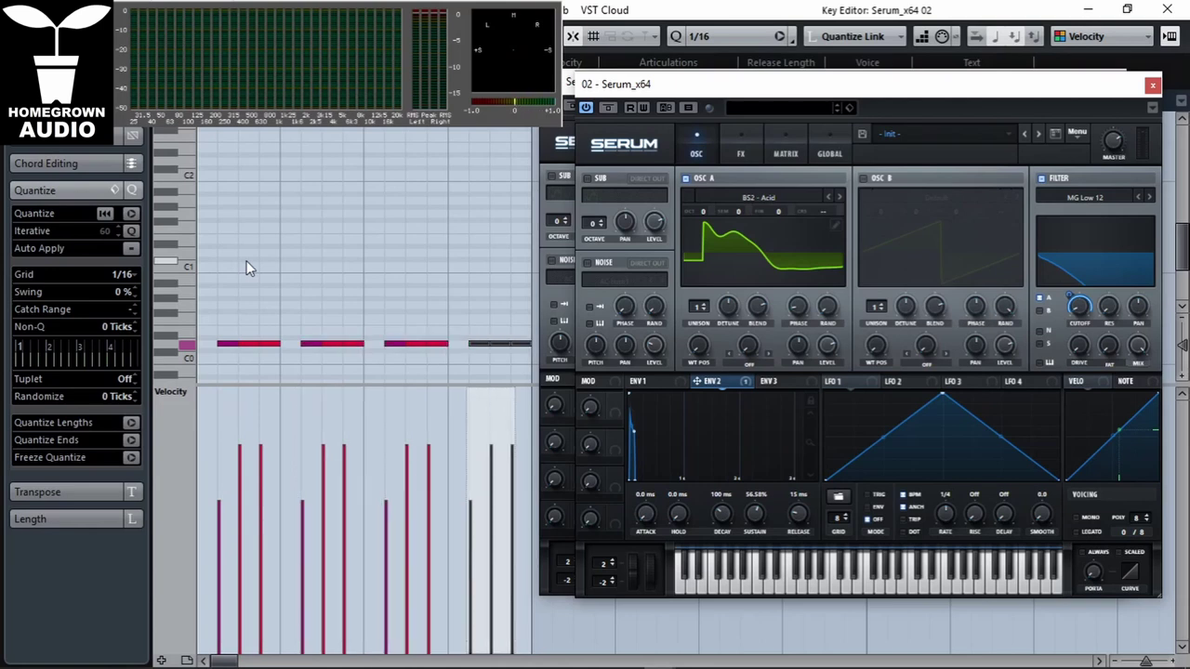
- Play the loop while setting envelope 2's sustain to 59.21% and the filter drive to about 13%
key("space")
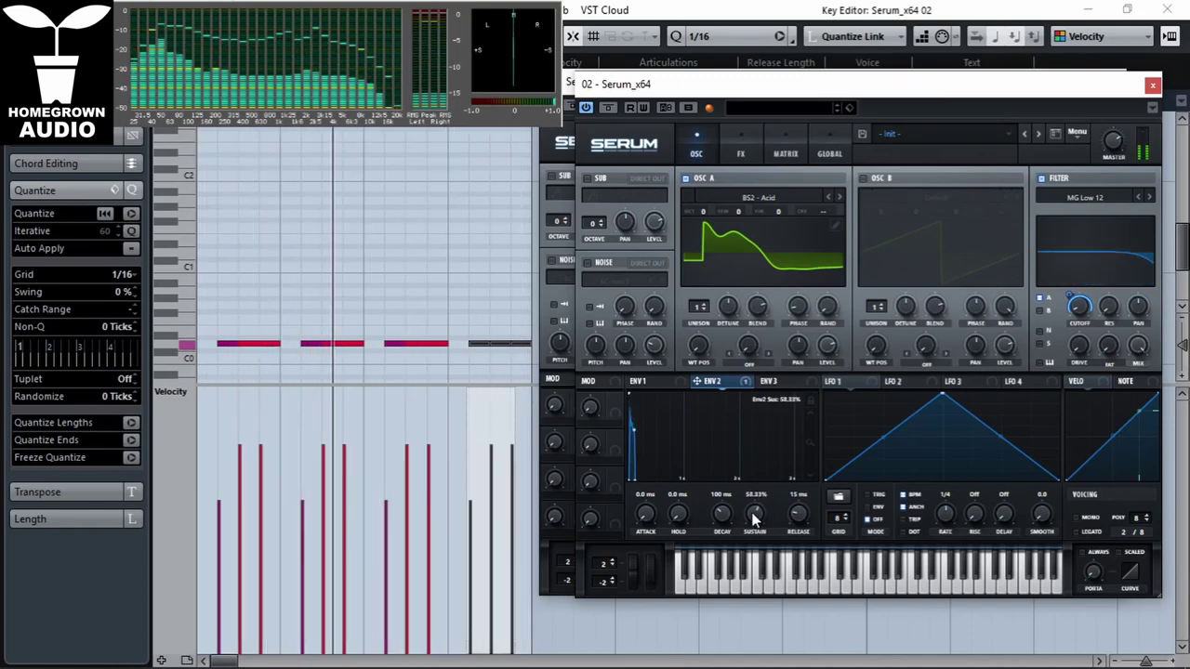
left_click_drag(756, 526, 754, 522)
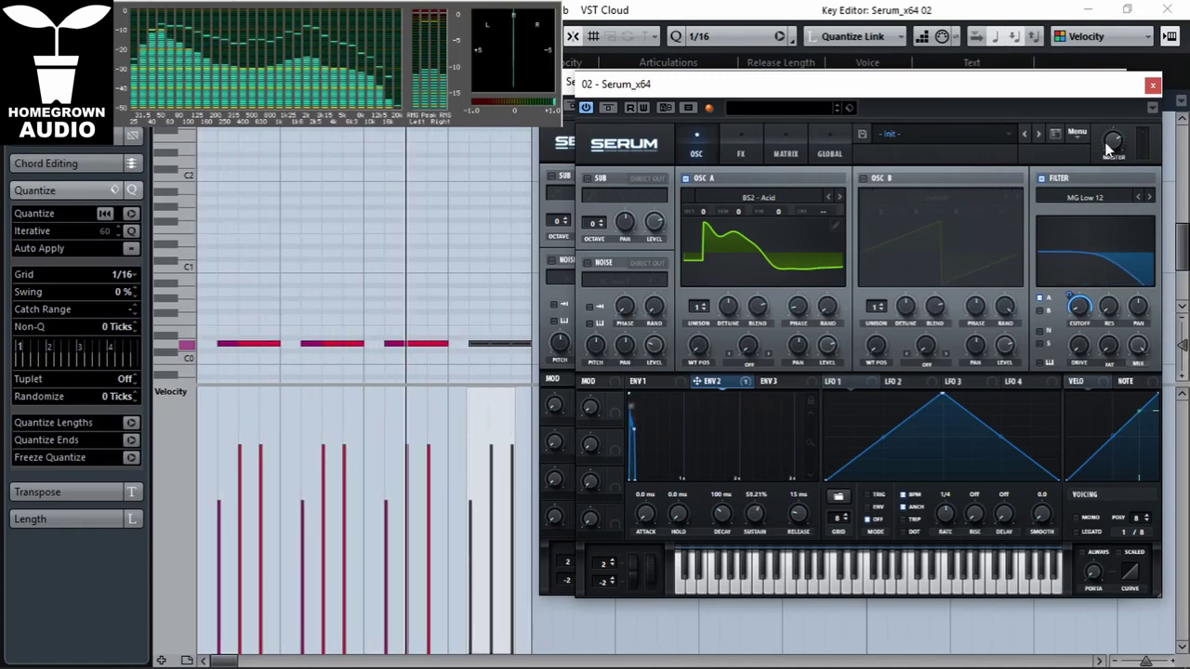
mouse_move(1115, 140)
mouse_move(1083, 332)
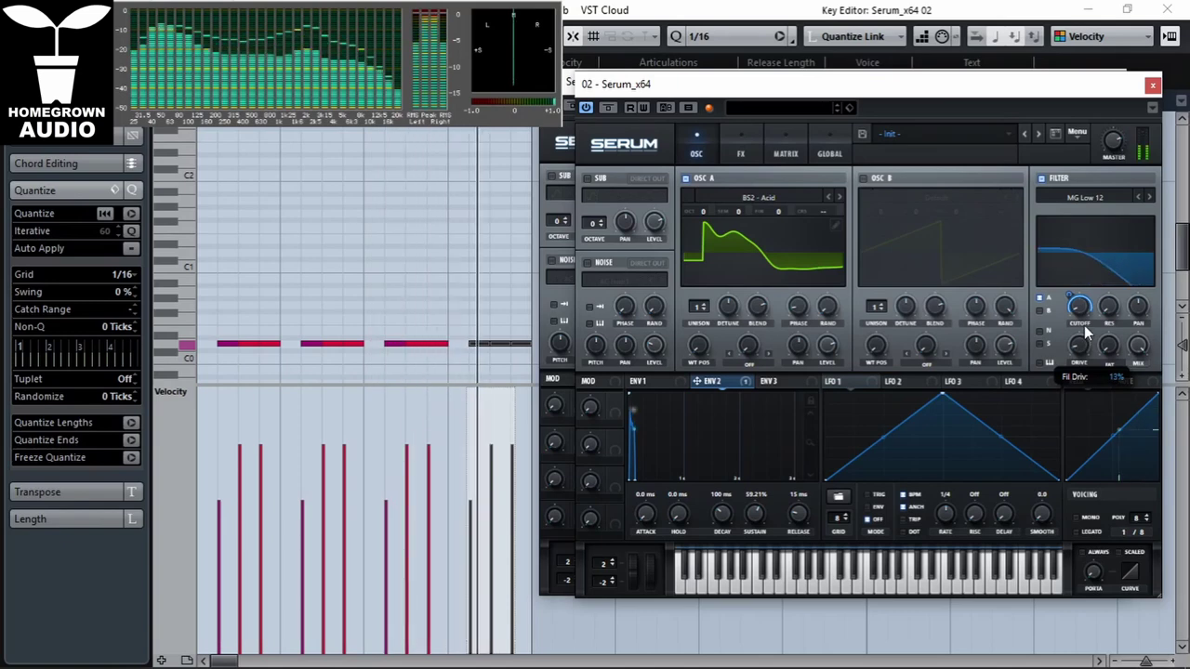
left_click_drag(1085, 328, 1083, 337)
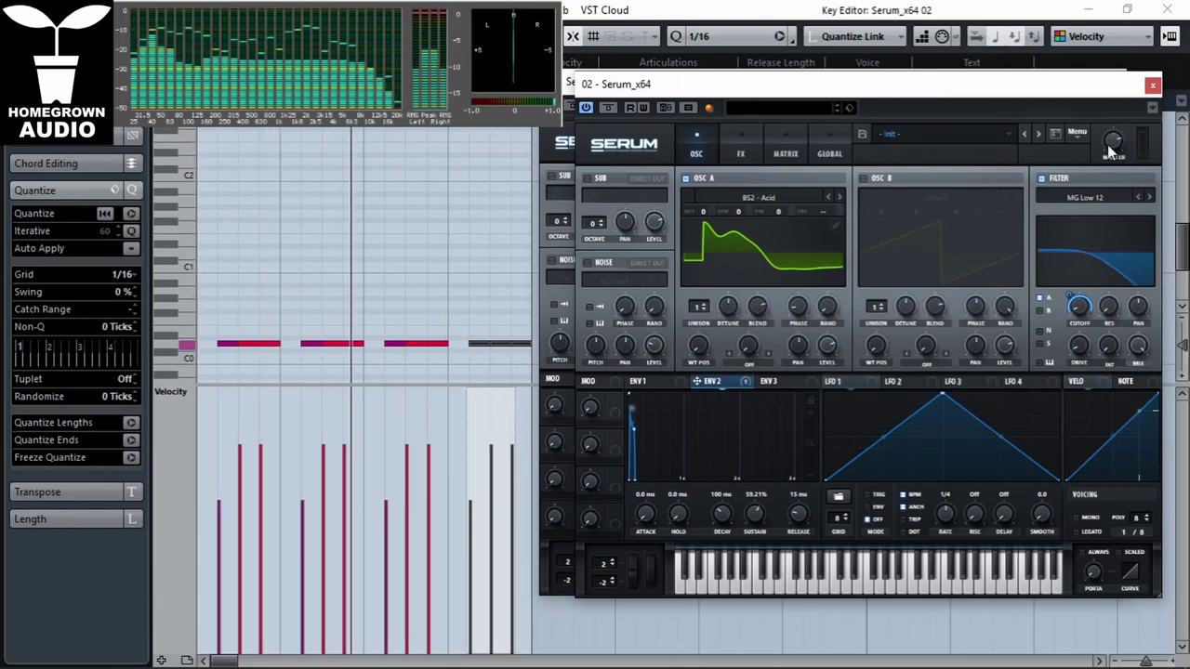
- Close the note editor and, in the mixer, lower the first Serum channel to -3.41 dB and the second to -2.70 dB
key("ctrl+e")
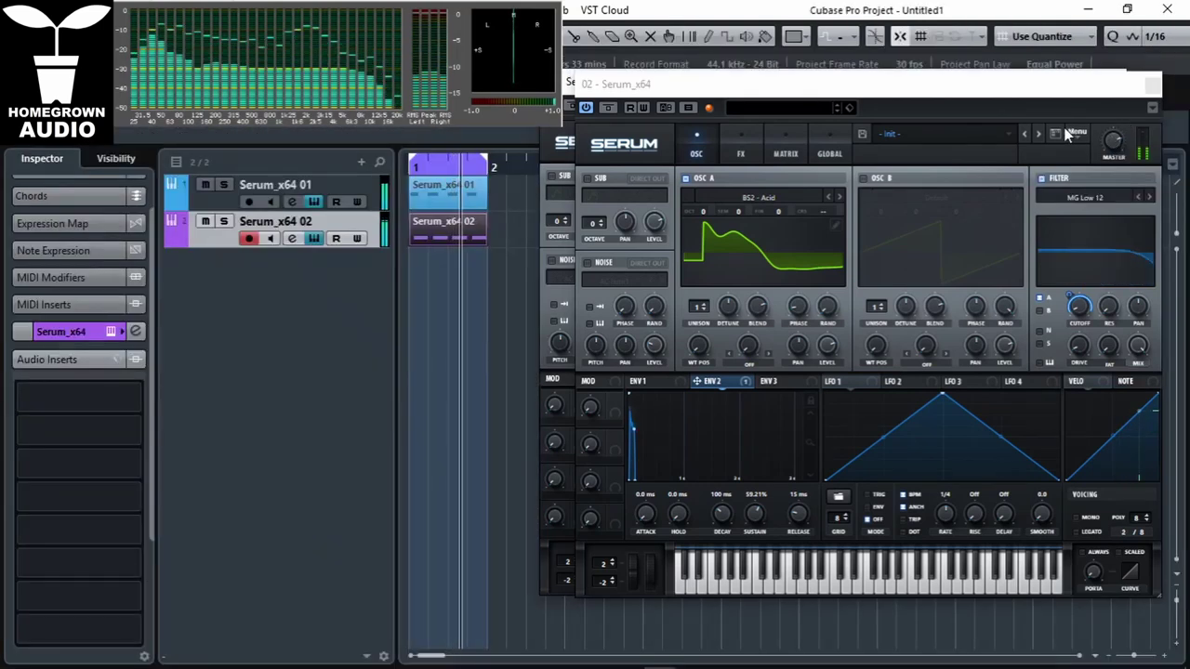
key("F3")
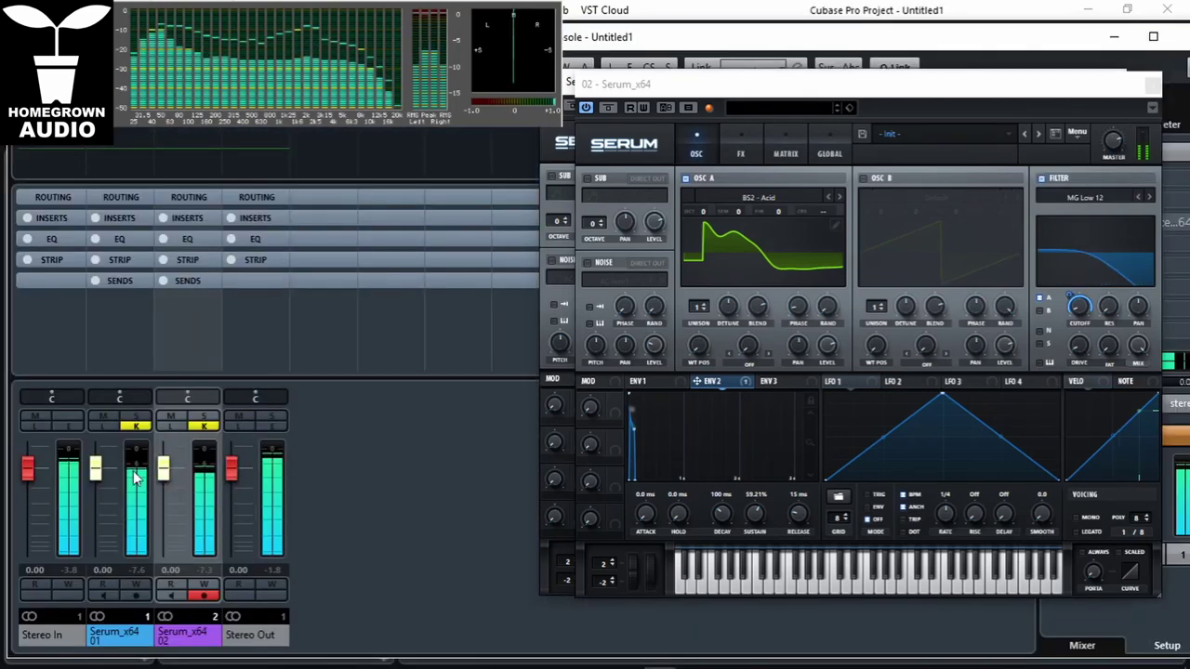
left_click_drag(93, 474, 95, 484)
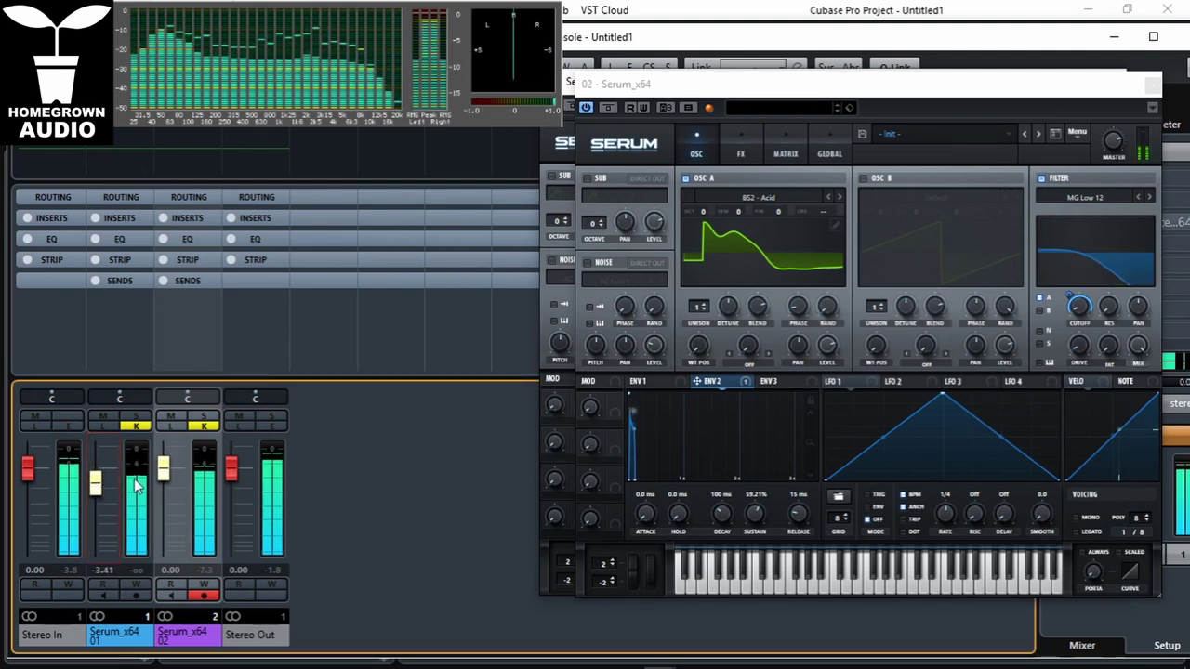
left_click_drag(166, 477, 166, 490)
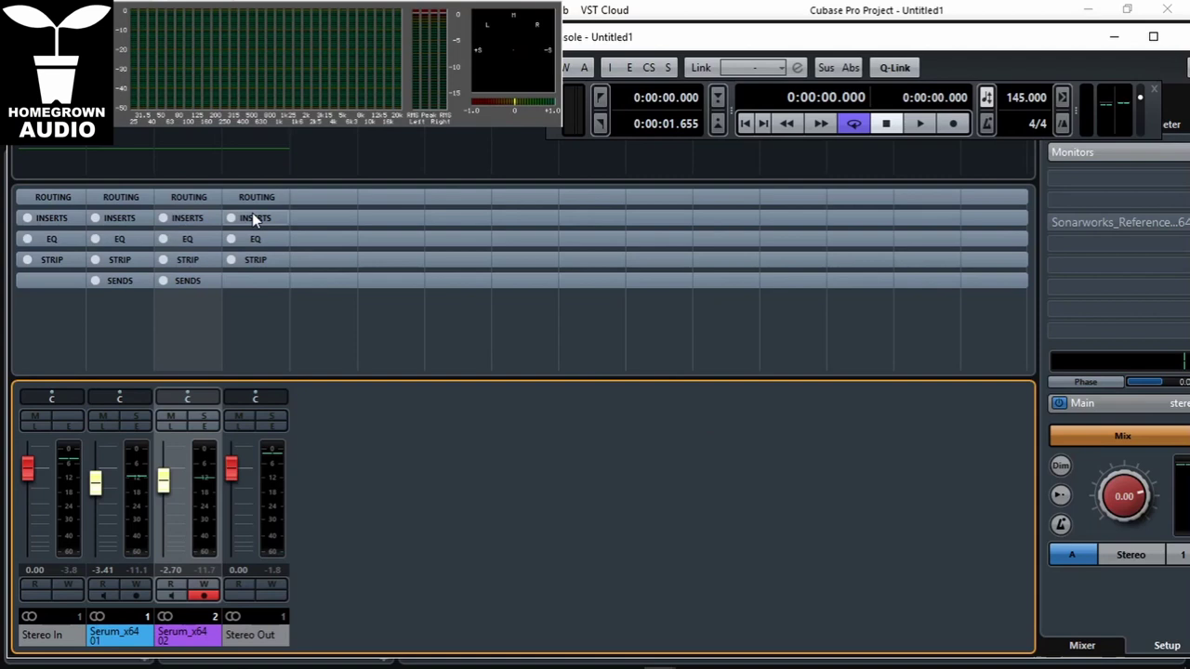
- Insert the s(M)exoscope plug-in in the first insert slot of the Stereo Out channel
left_click(252, 216)
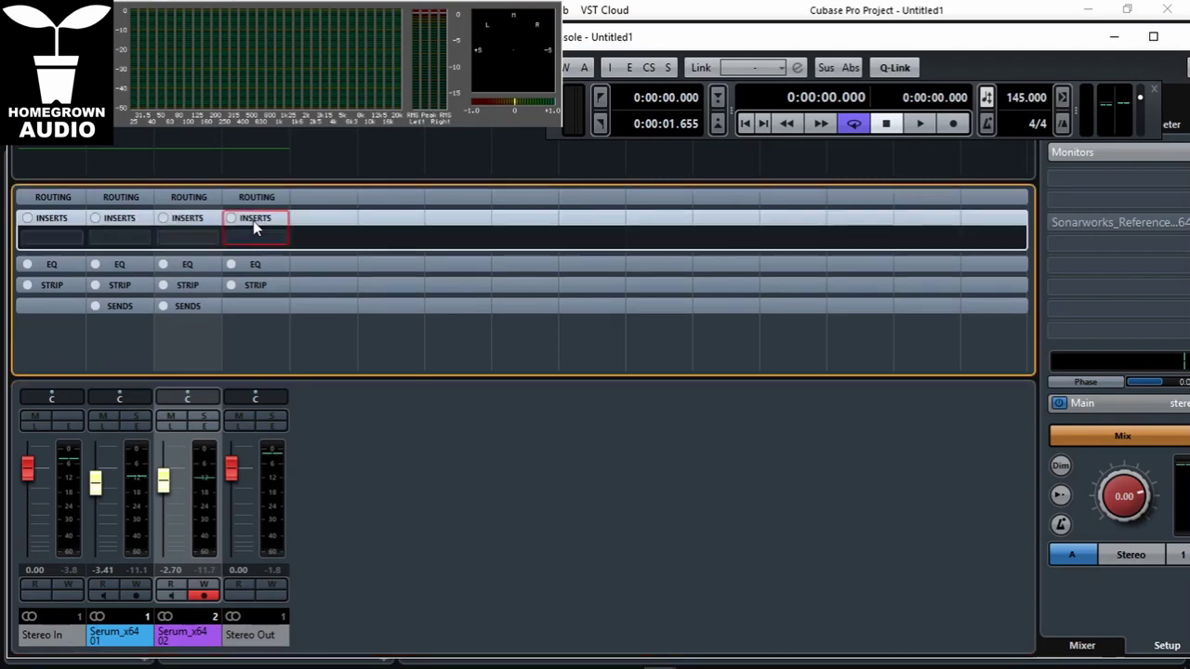
left_click(260, 240)
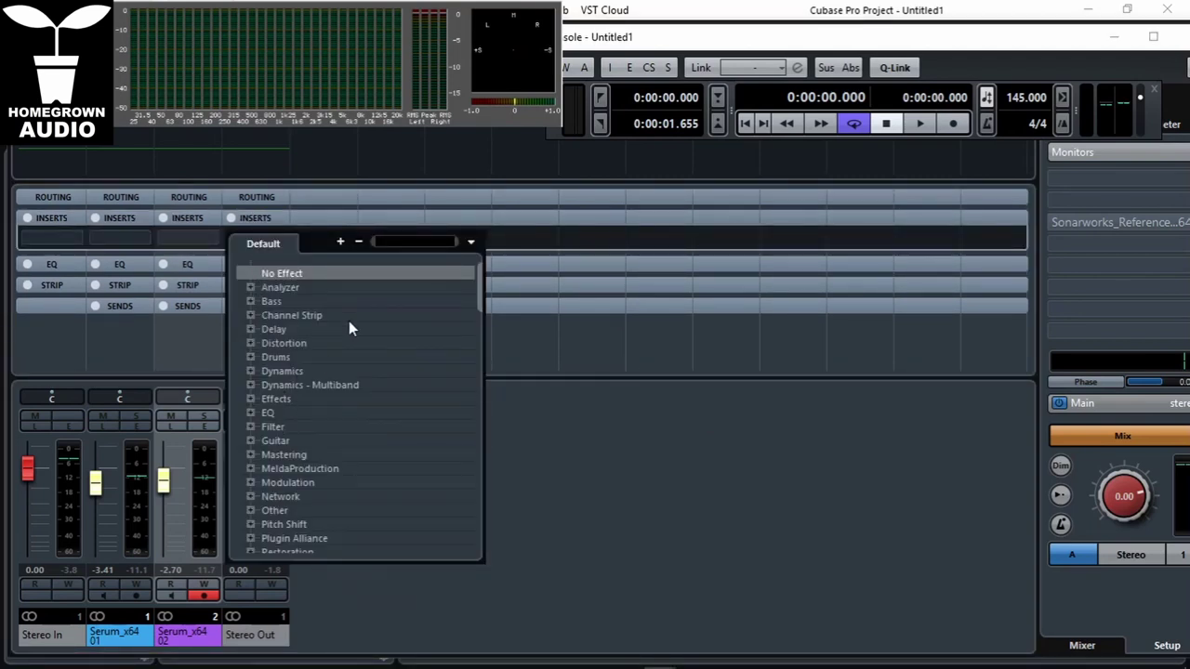
type("S(")
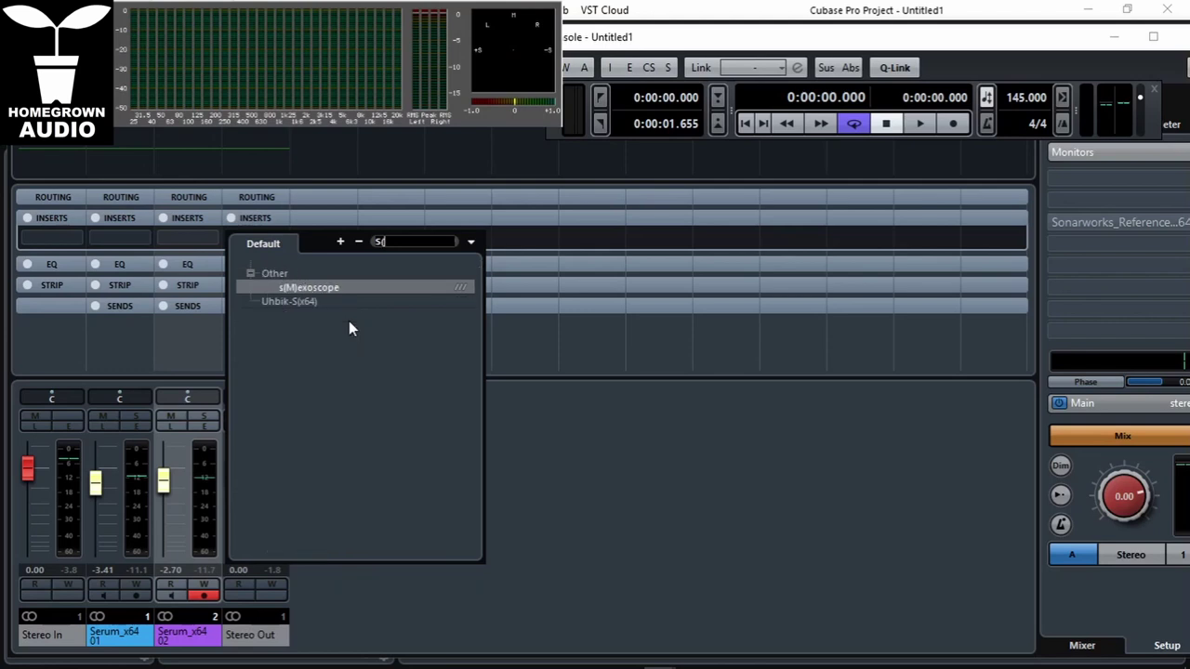
left_click(307, 288)
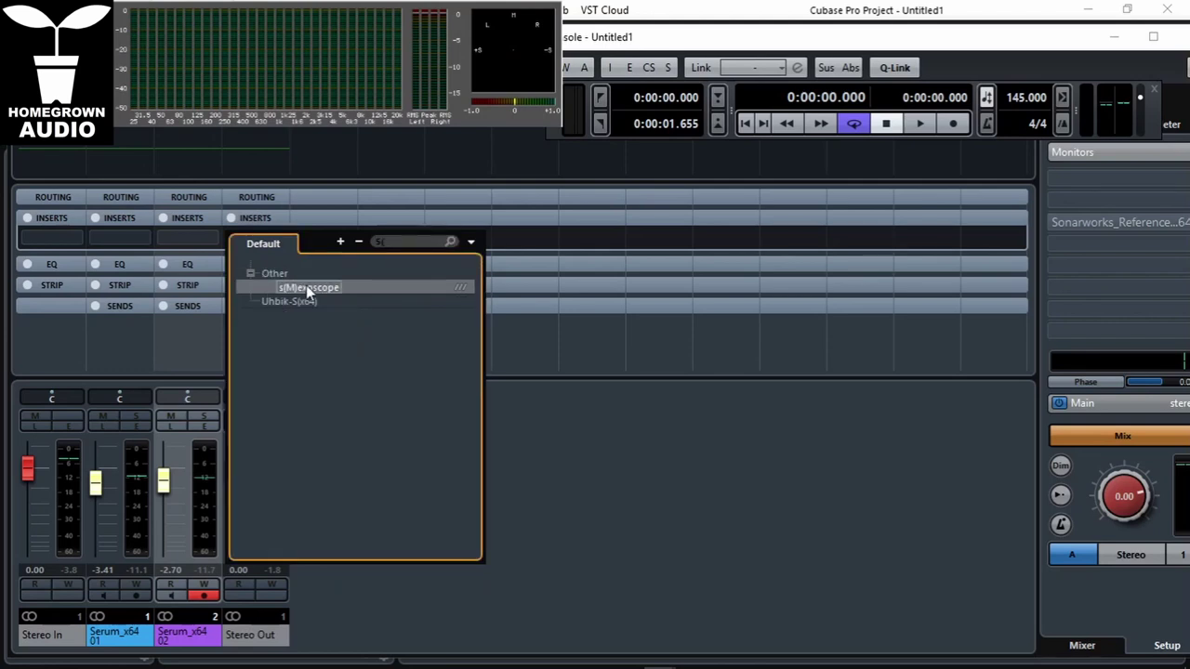
left_click(305, 288)
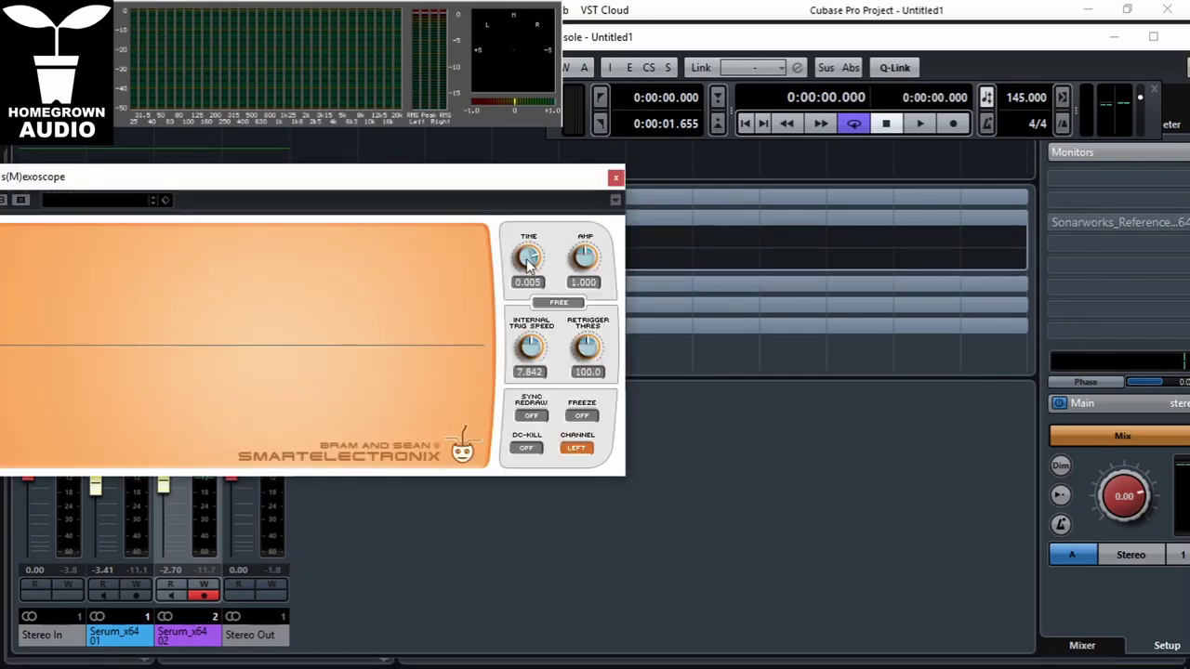
- Set the oscilloscope's time to 0.033 and play the loop to examine the combined kick and bass waveform
left_click_drag(510, 179, 1030, 286)
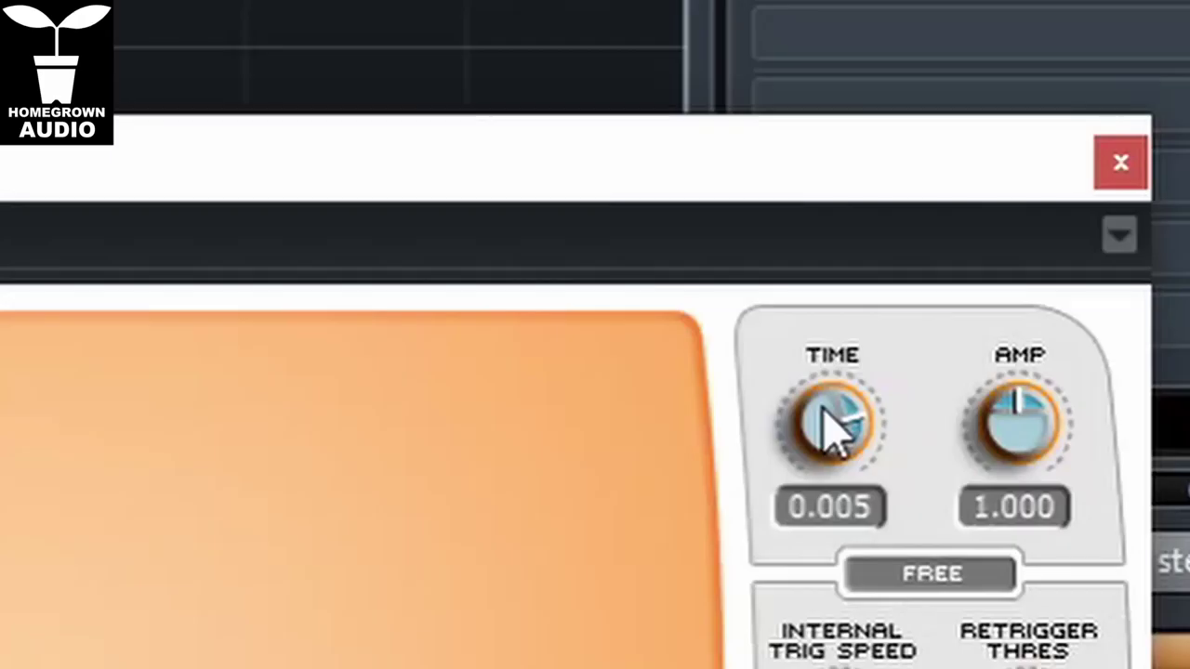
left_click_drag(1071, 365, 1071, 389)
left_click_drag(823, 494, 805, 567)
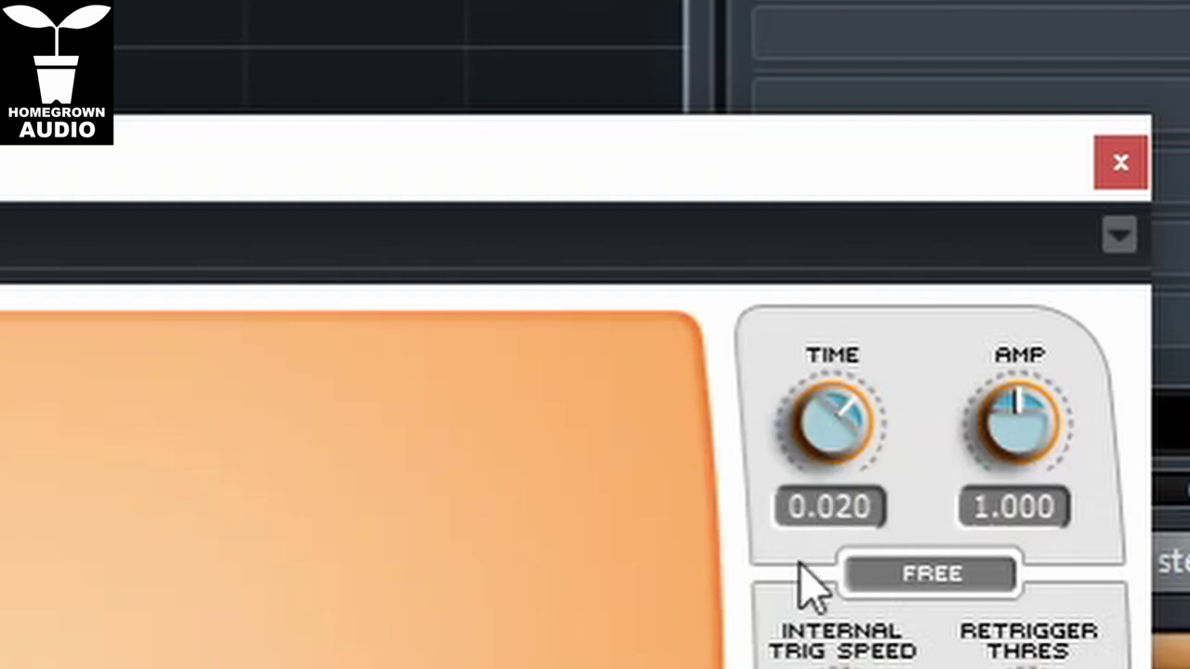
left_click_drag(818, 452, 870, 451)
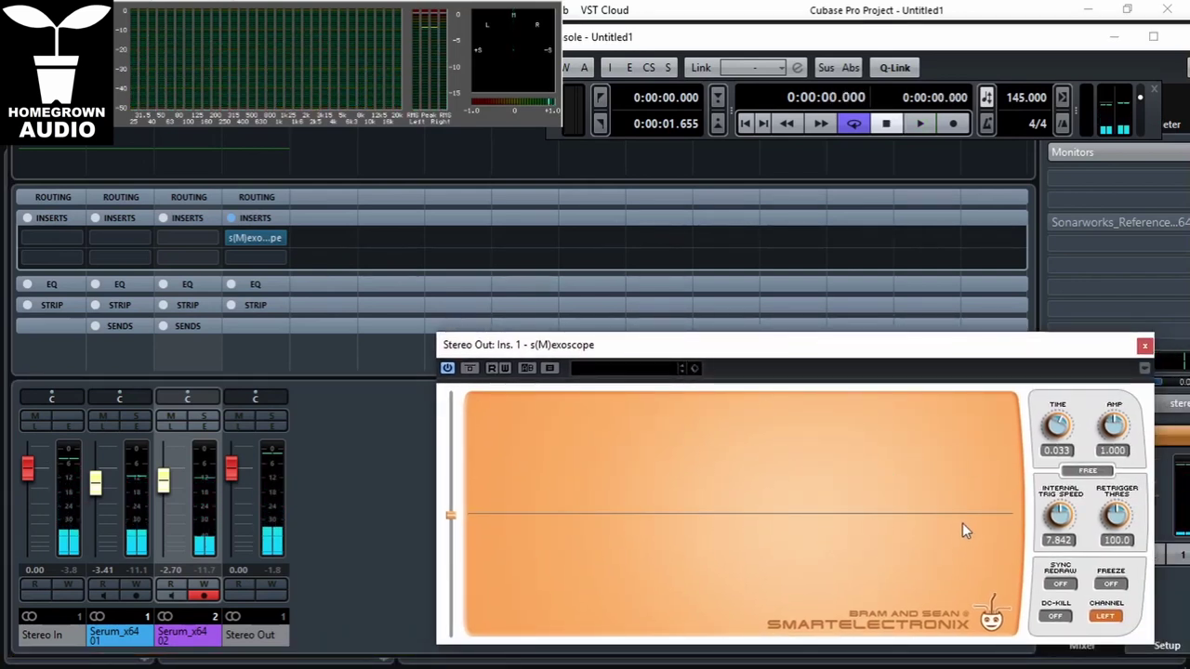
key("space")
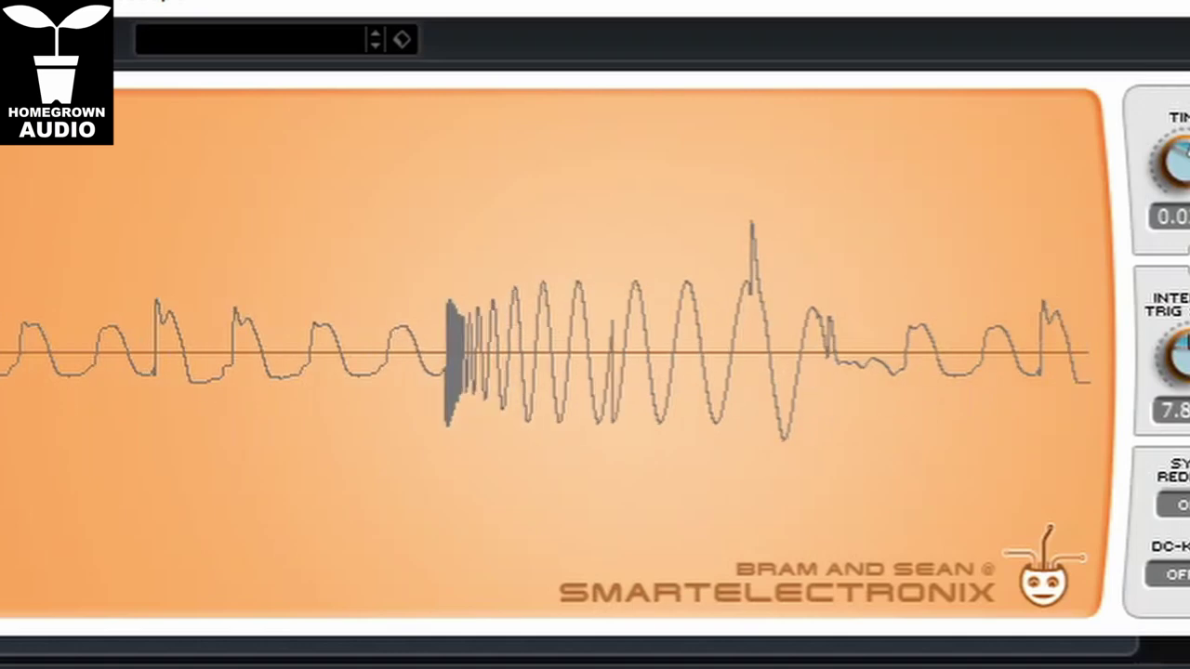
- Stop playback, open the first Serum track's instrument and arrange its window beside the oscilloscope
key("space")
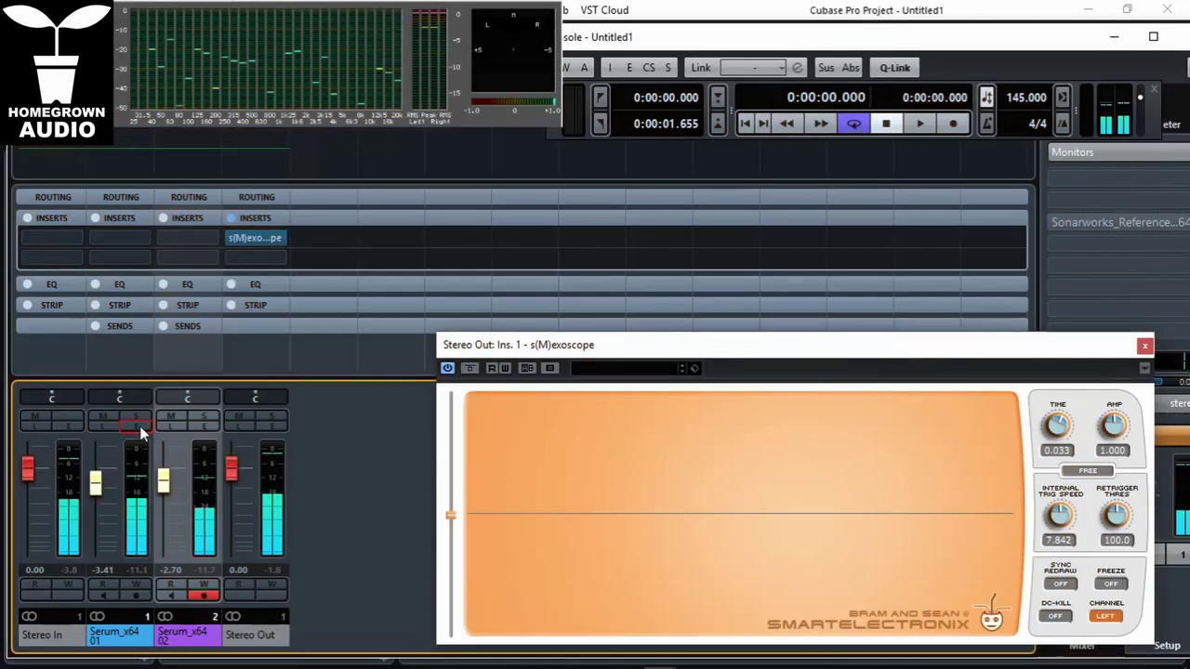
left_click(140, 426)
left_click_drag(962, 88, 756, 119)
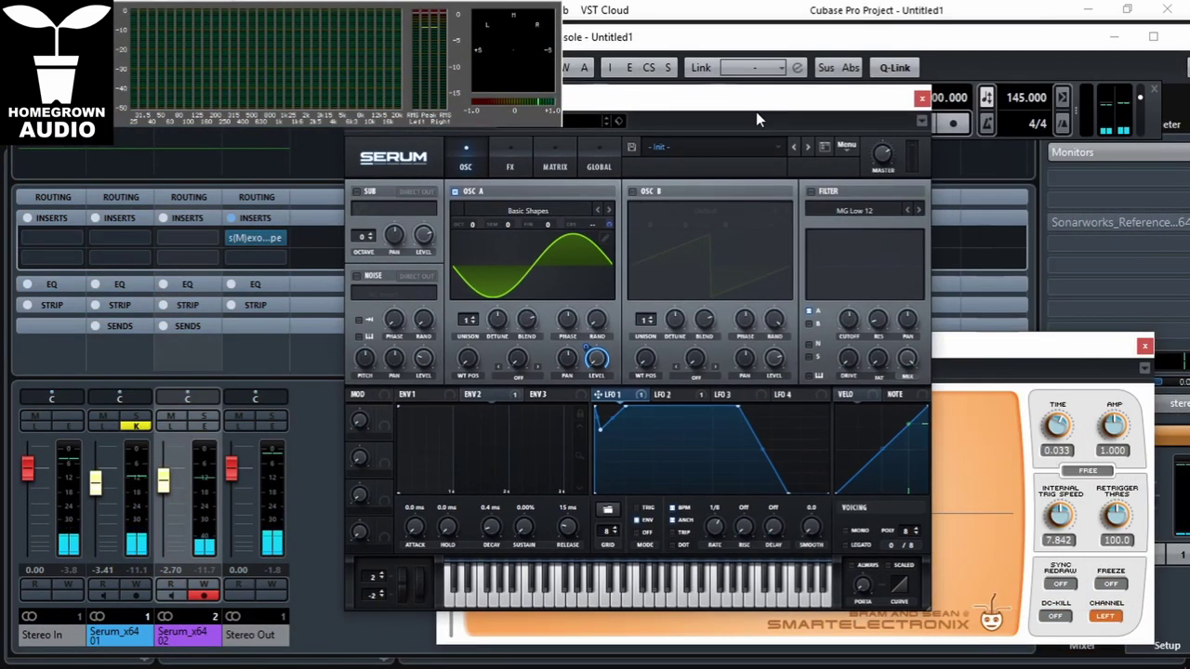
left_click_drag(652, 112, 365, 31)
left_click_drag(856, 383, 953, 318)
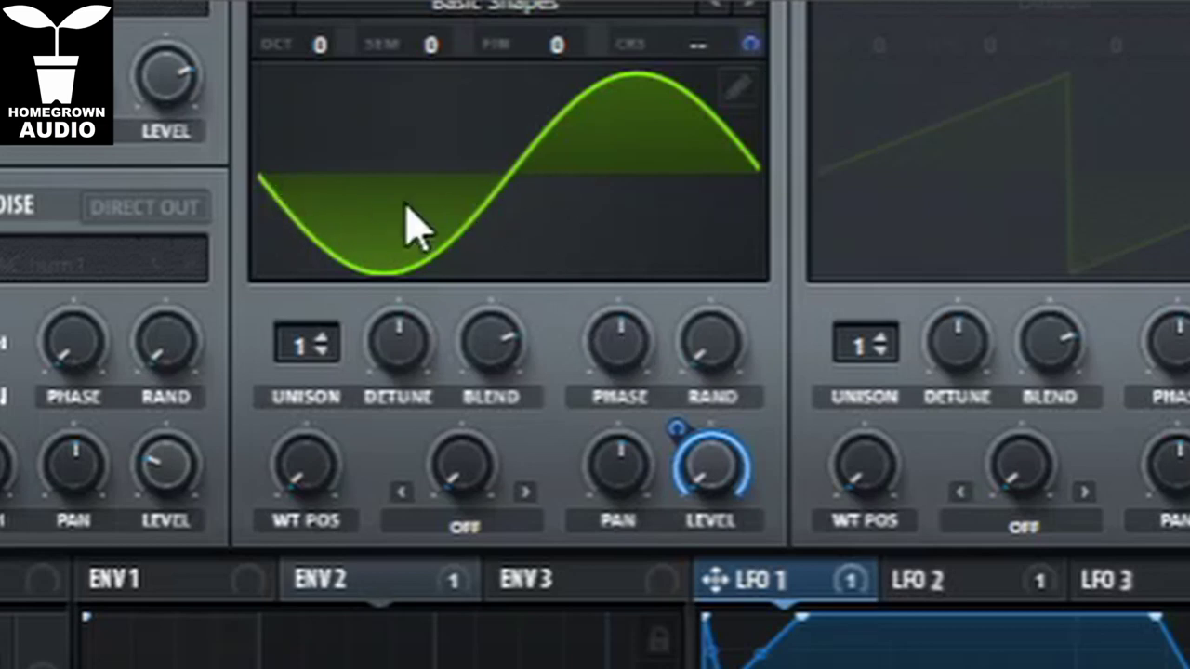
- Play the loop while adjusting oscillator A's phase in the kick Serum to reshape the kick-to-bass transition on the oscilloscope
mouse_move(633, 350)
left_click_drag(631, 344, 634, 379)
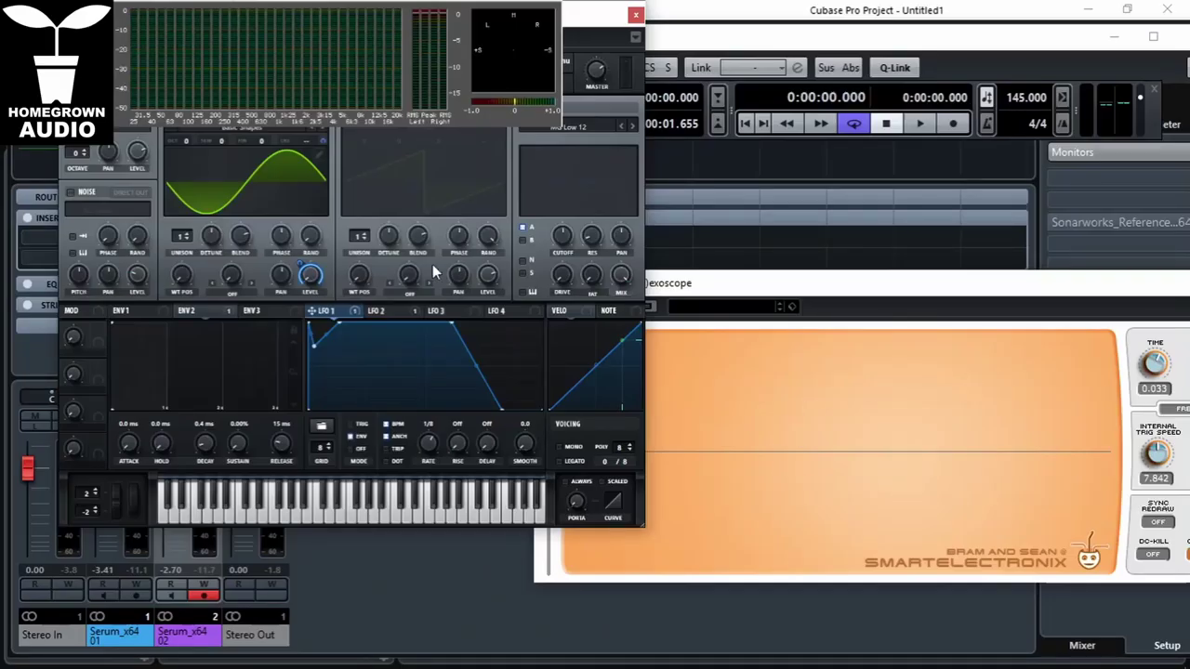
key("space")
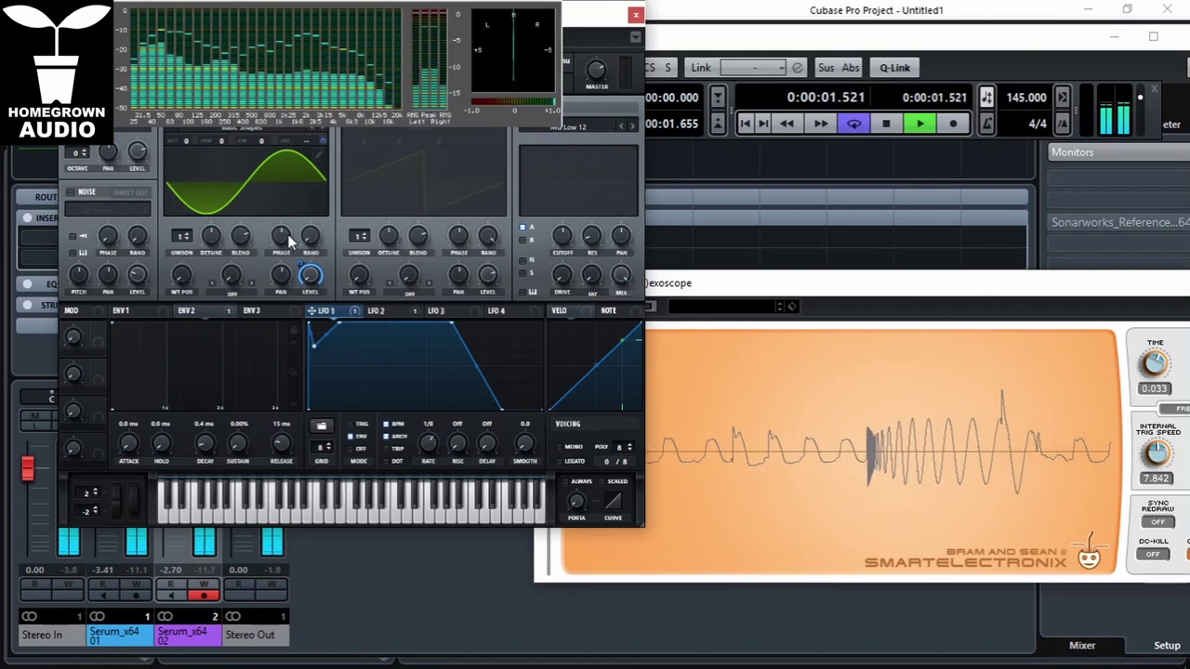
mouse_move(282, 252)
left_click_drag(282, 252, 269, 298)
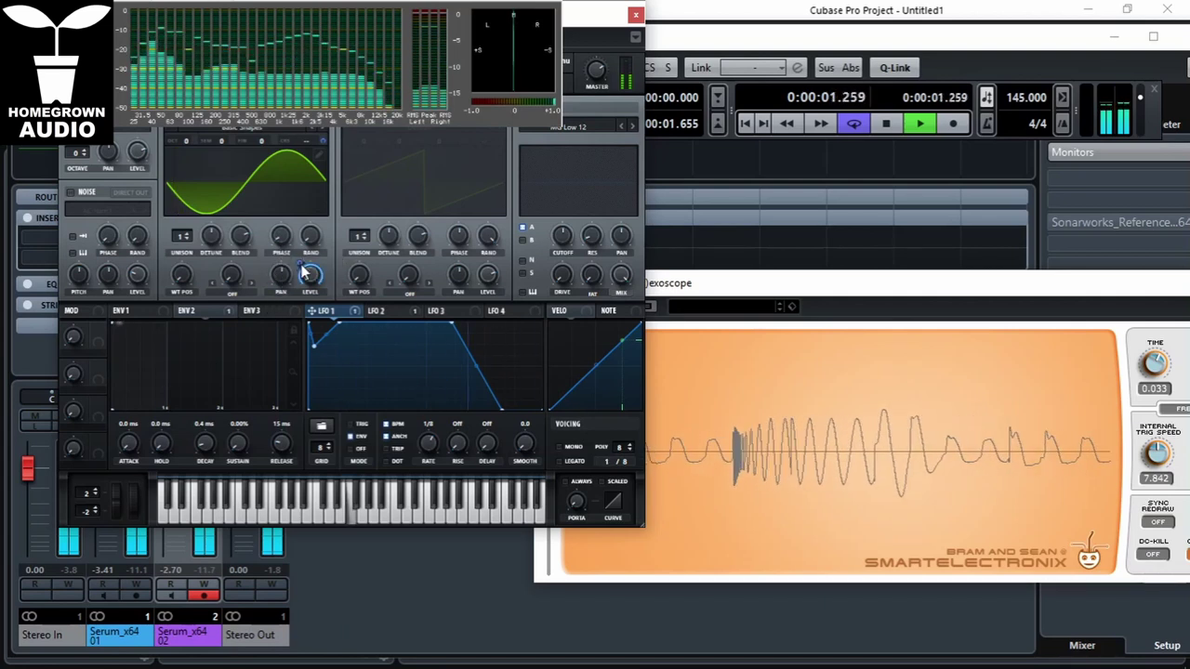
left_click_drag(281, 246, 283, 239)
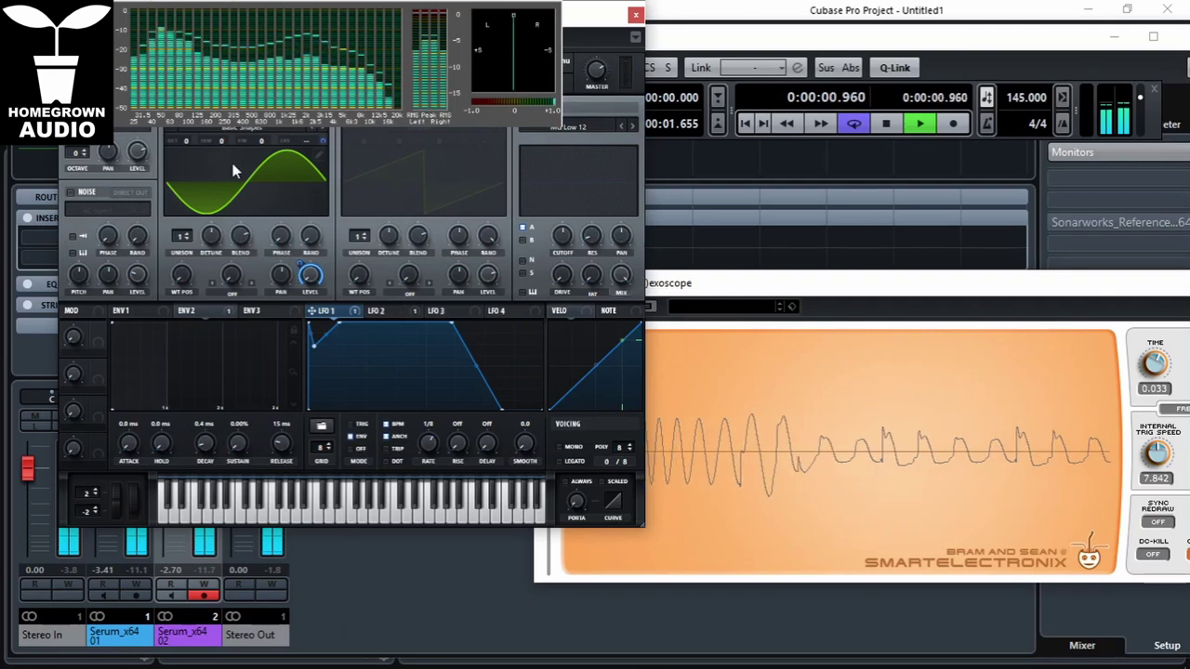
mouse_move(276, 247)
left_mouse_down()
mouse_move(305, 136)
mouse_move(284, 158)
mouse_move(272, 225)
left_mouse_up()
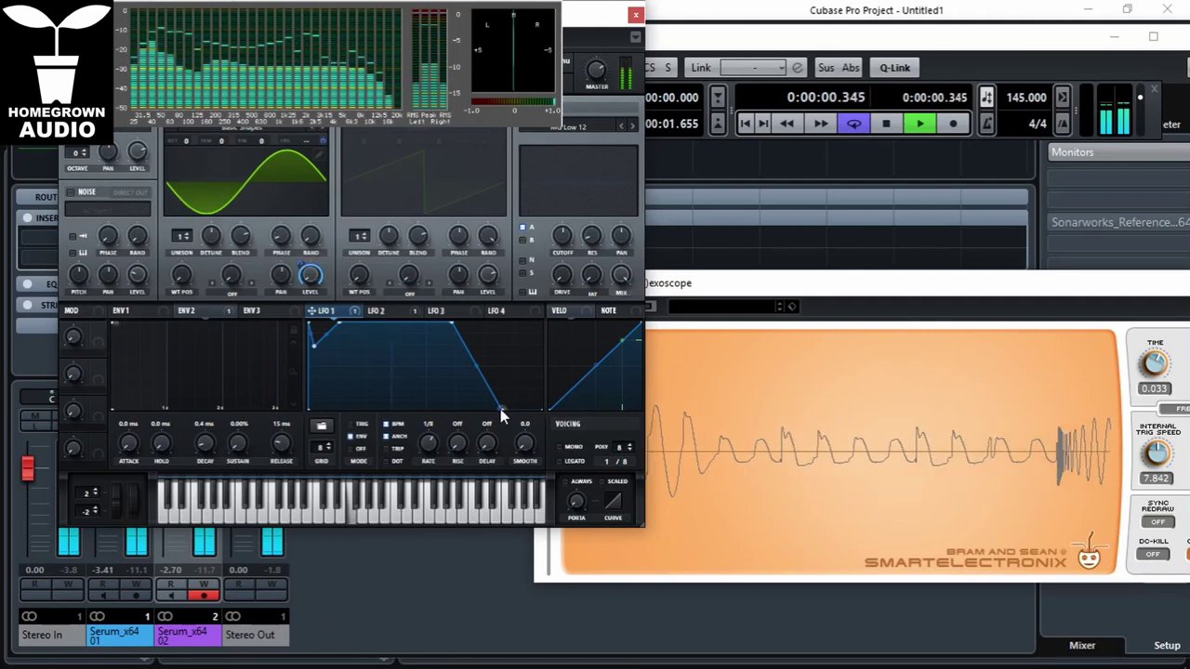
- Adjust the falling slope of LFO 1's shape, moving its upper corner slightly earlier, compare the waveform on the oscilloscope and stop playback
left_click_drag(501, 411, 526, 417)
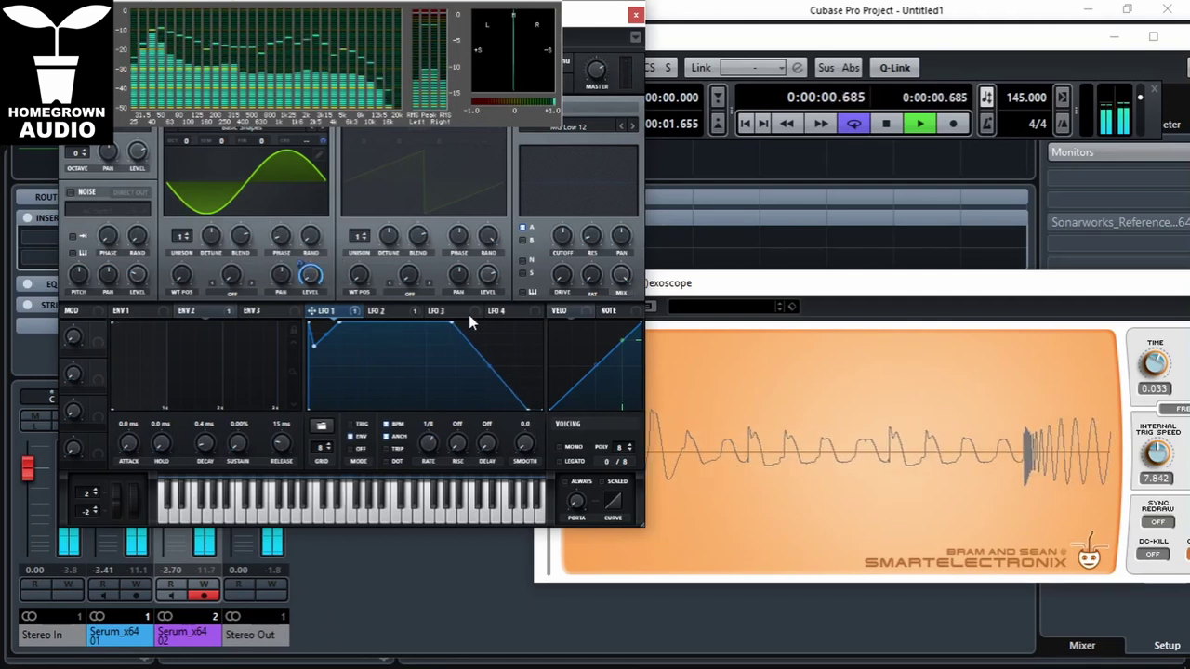
left_click_drag(458, 326, 487, 316)
left_click_drag(487, 314, 445, 307)
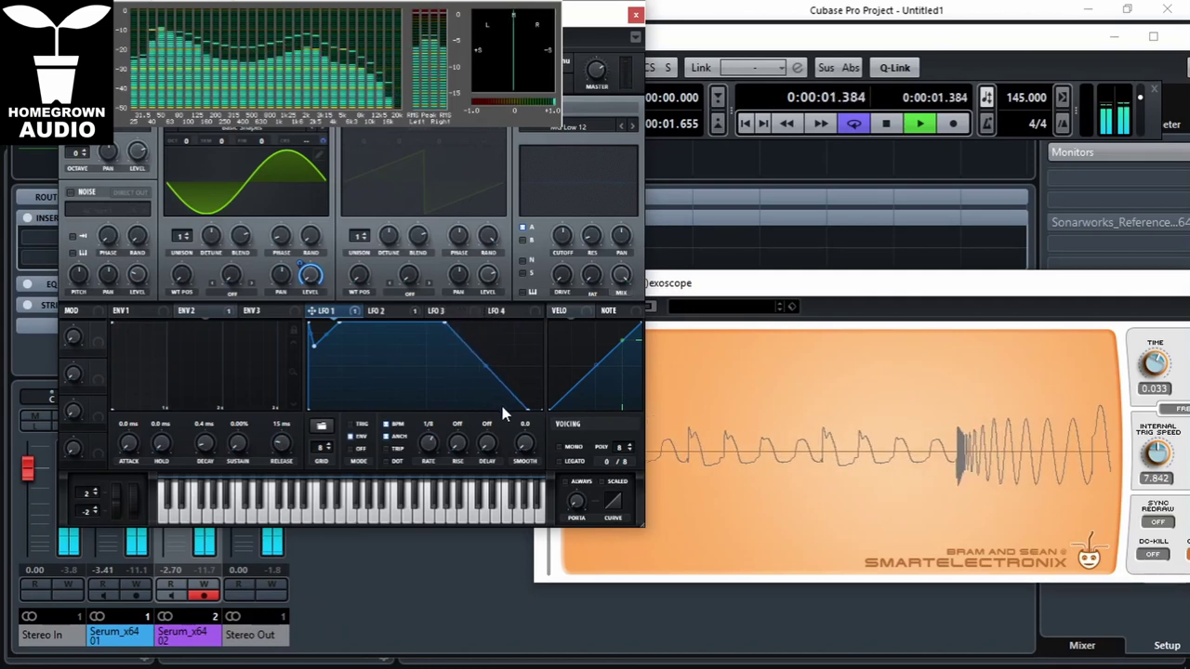
left_click_drag(529, 410, 503, 414)
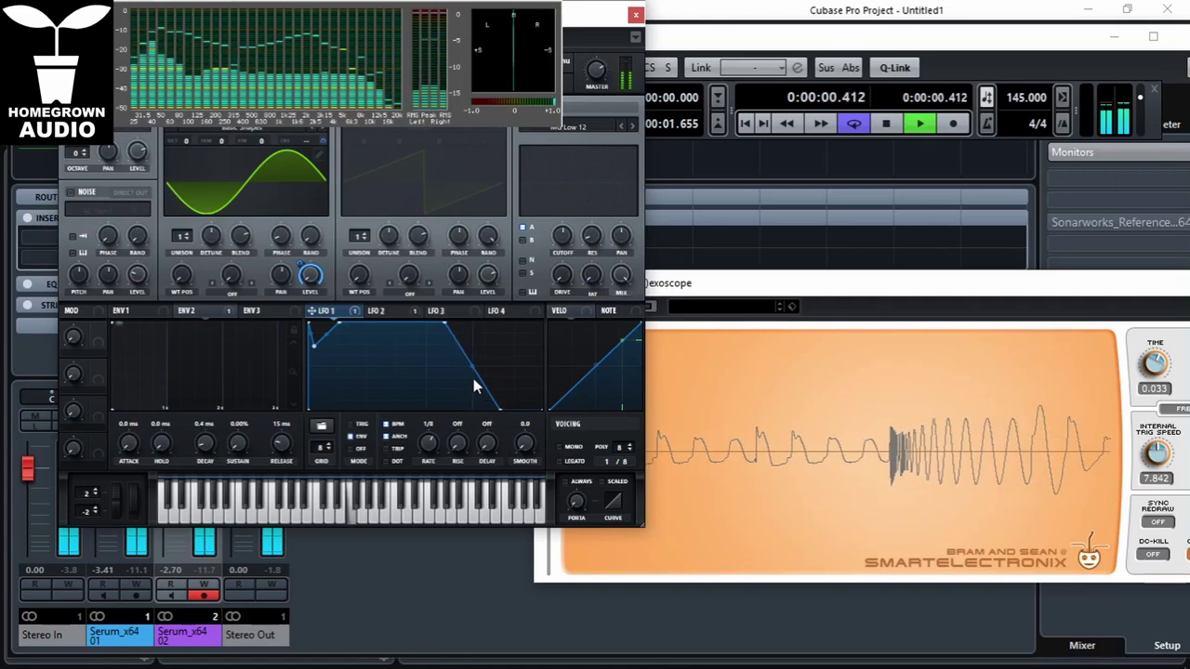
left_click_drag(742, 284, 785, 276)
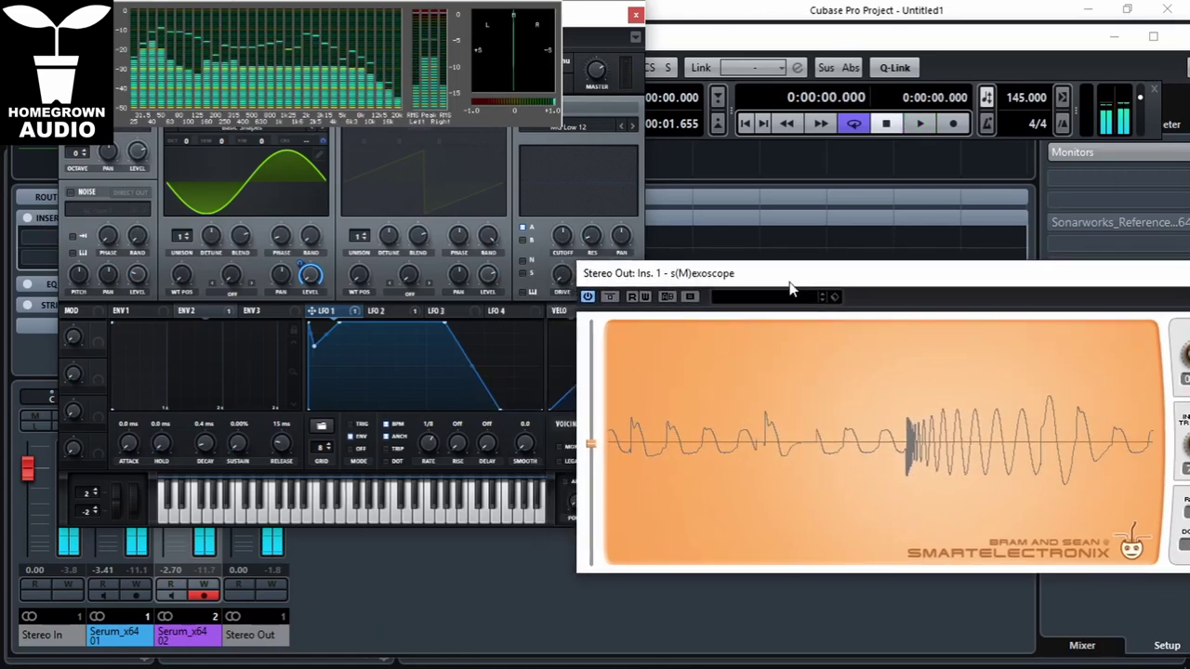
key("space")
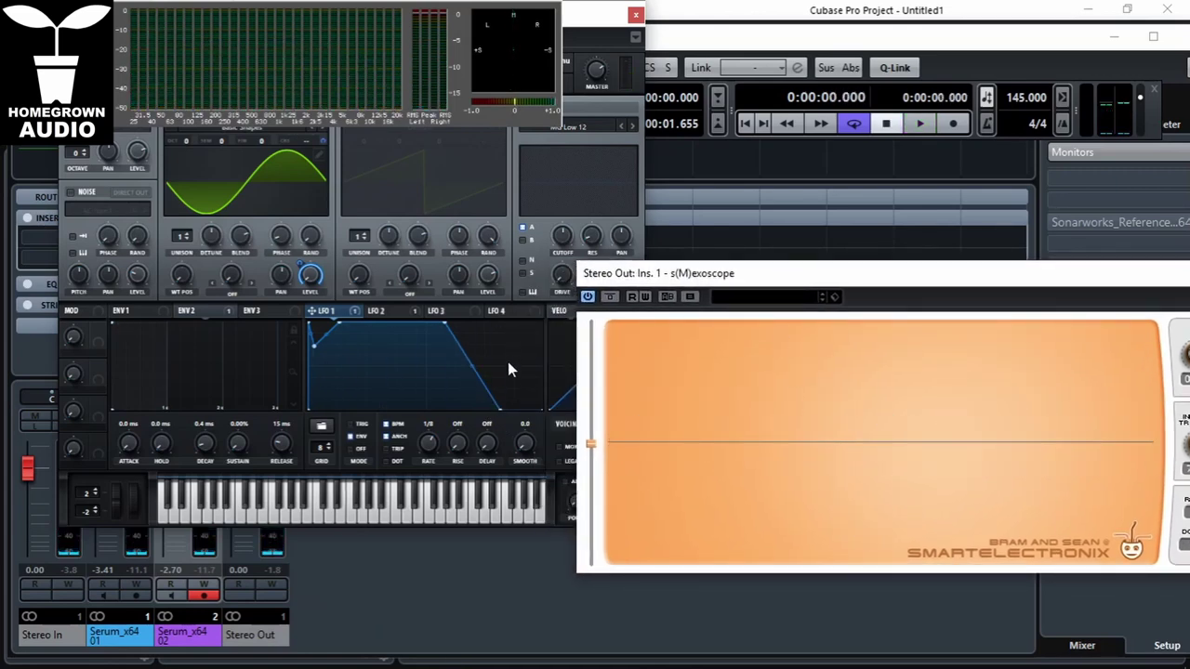
- Close the kick Serum and insert the EQuilibrium equalizer in the second Serum channel's first insert slot
left_click(635, 15)
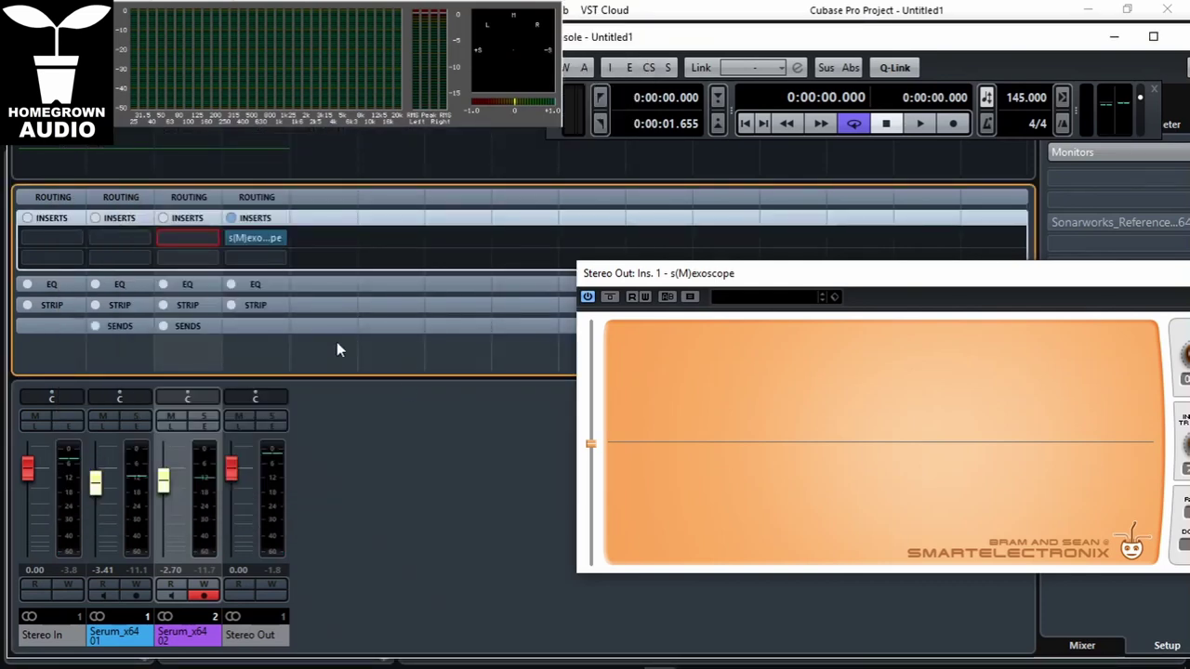
left_click(198, 239)
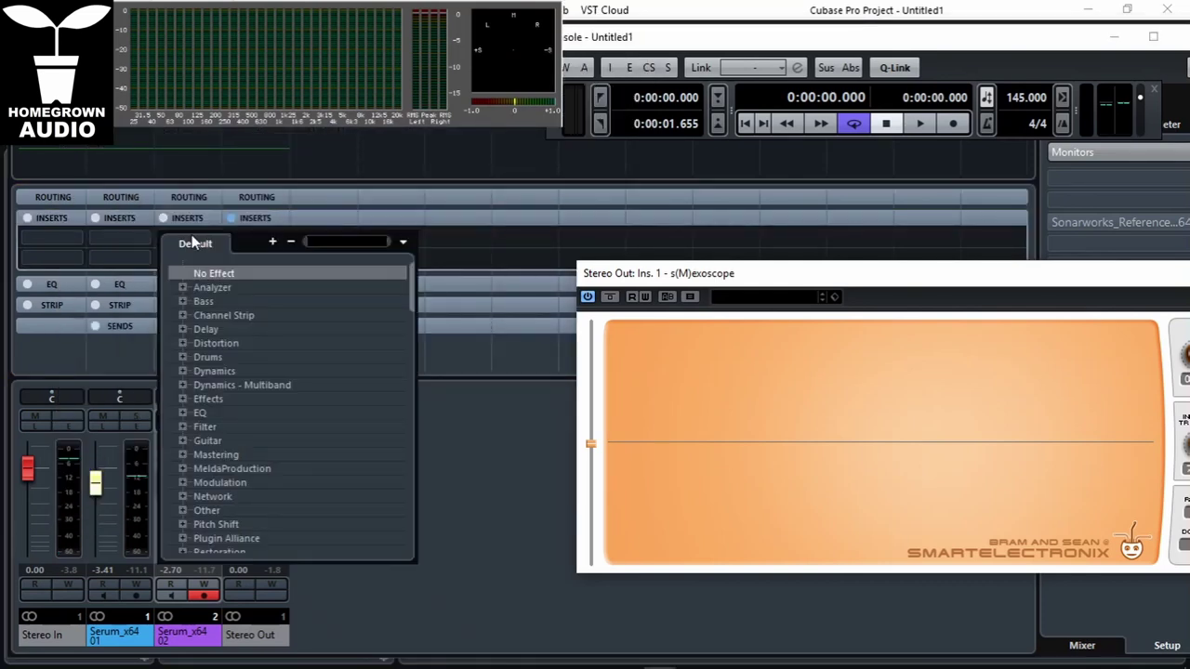
type("EQUI")
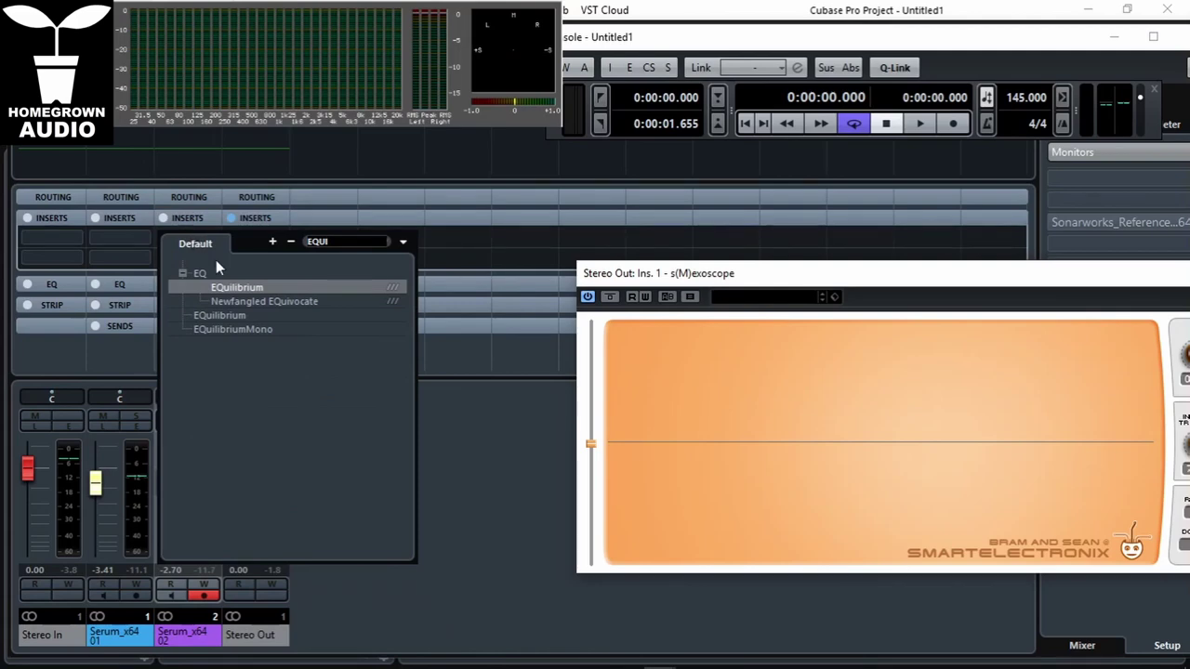
left_click(236, 290)
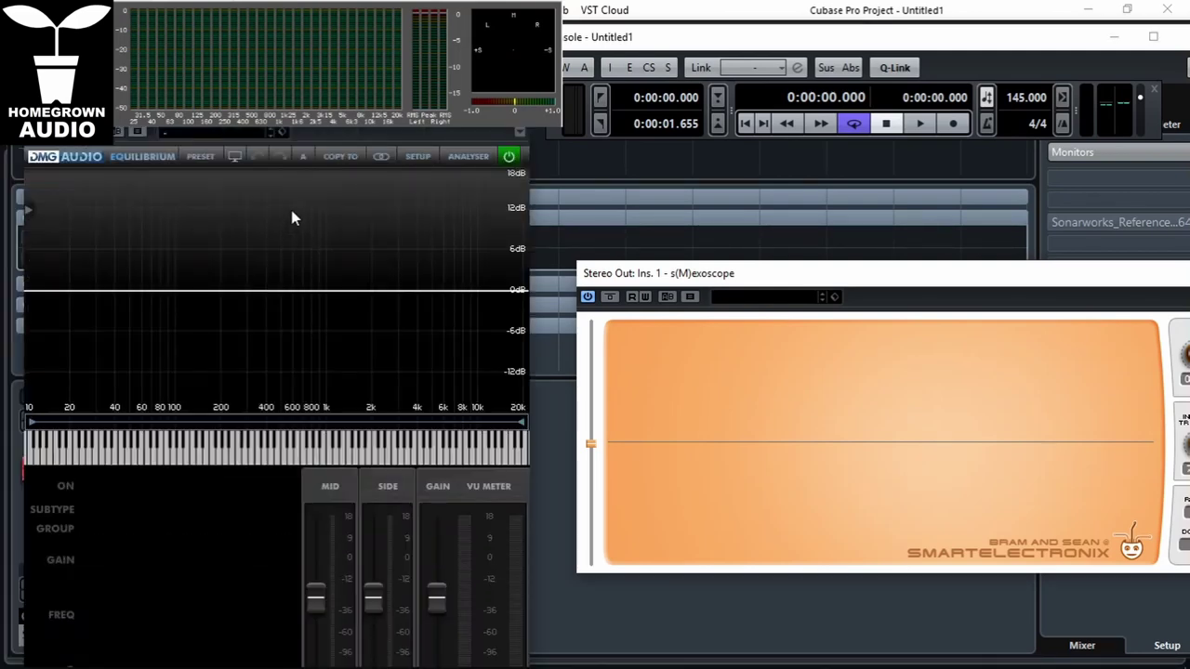
- Move the EQuilibrium window clear of the mixer channels, play the loop and turn on its spectrum analyser
left_click_drag(279, 108, 430, 104)
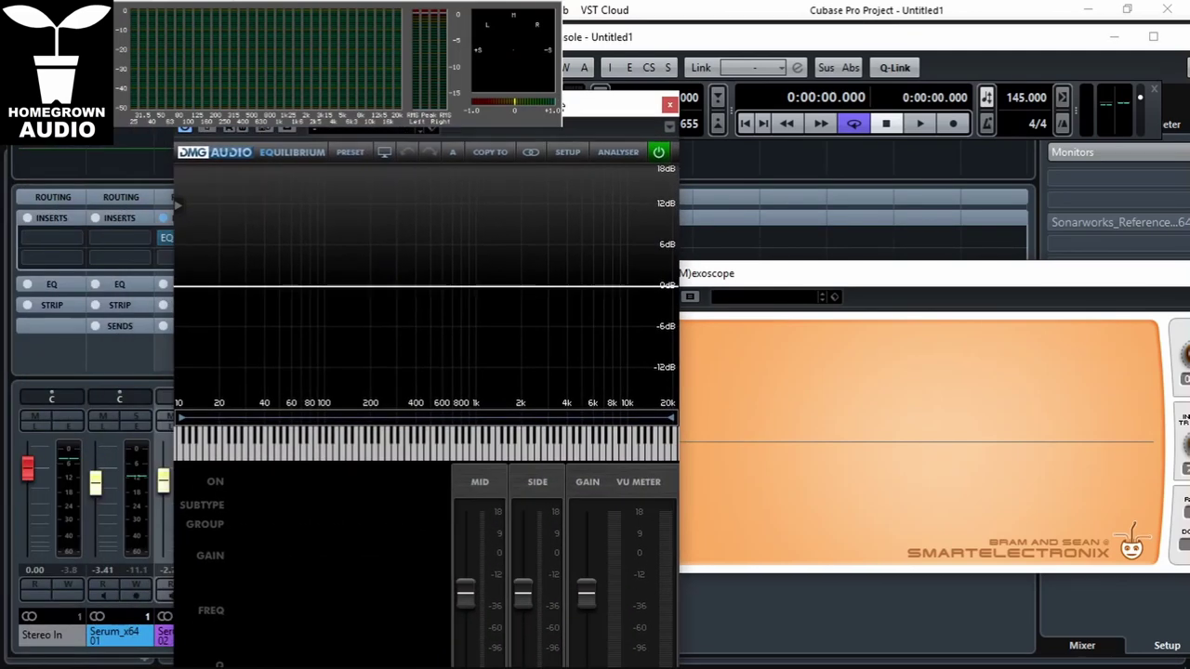
left_click_drag(560, 104, 1047, 75)
key("space")
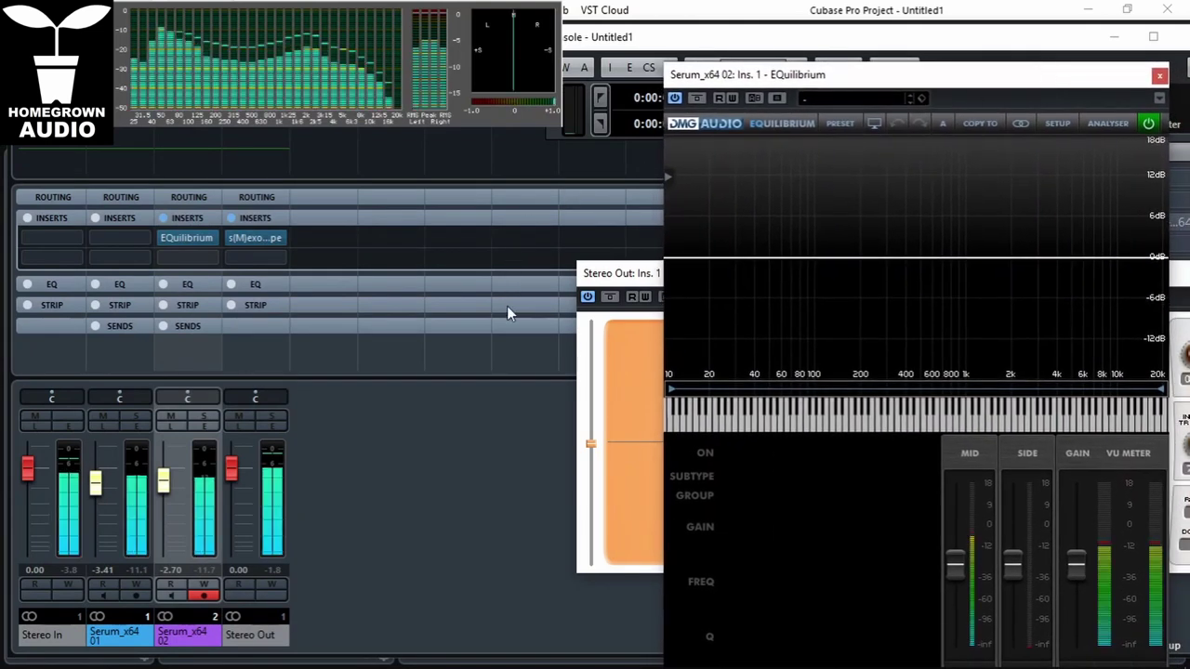
left_click(1108, 124)
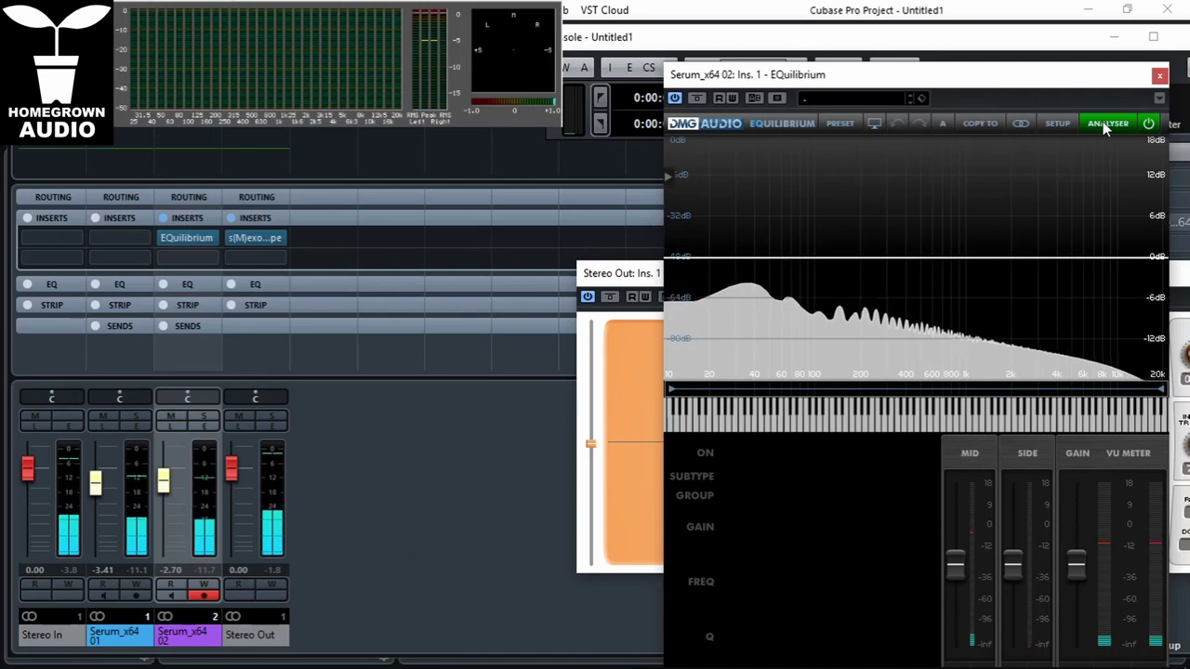
- Bypass EQuilibrium and open oscillator A's wavetable editor in the second Serum, placing it beside the EQuilibrium window
left_click(676, 99)
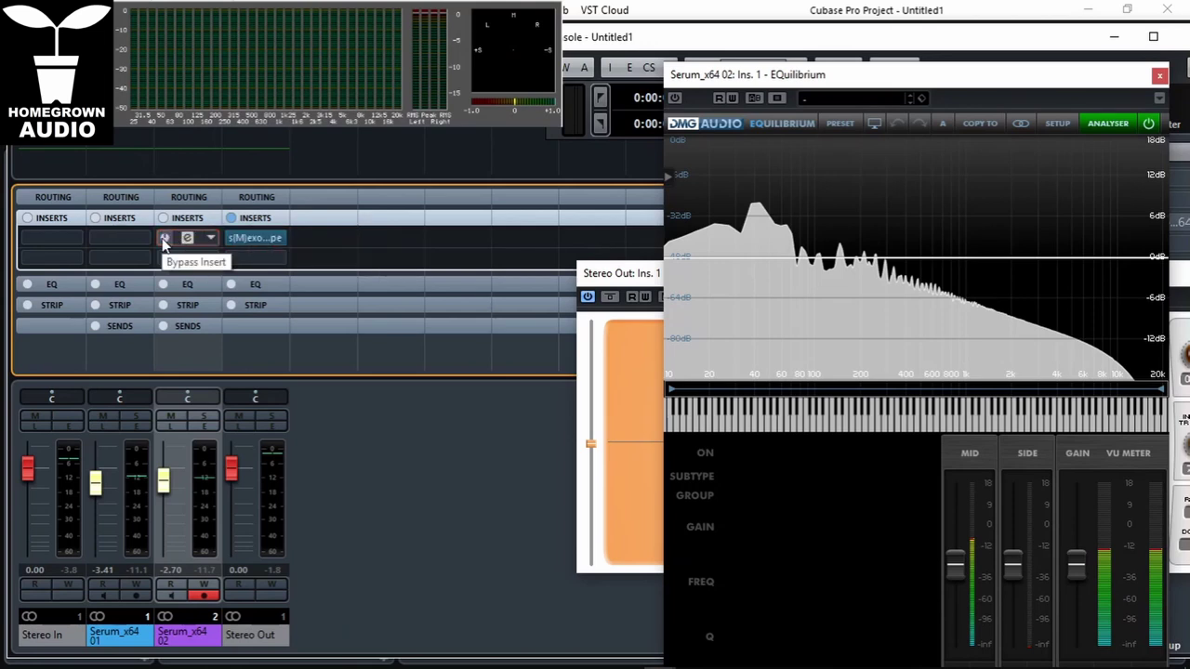
left_click(205, 427)
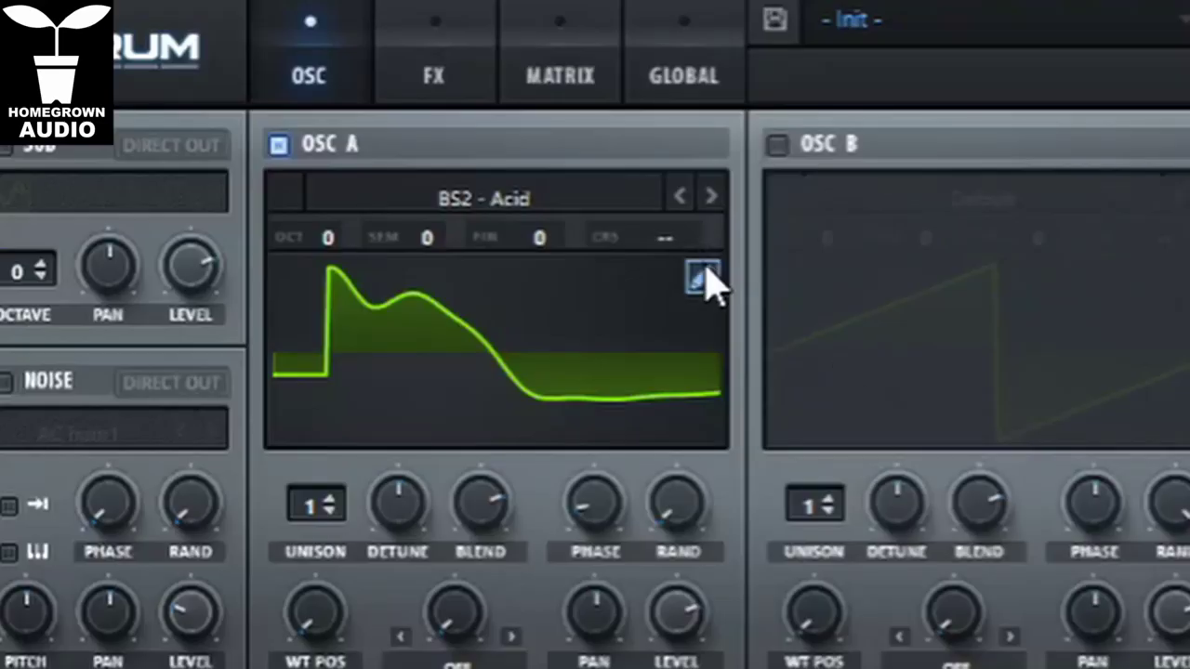
left_click(837, 226)
left_click(596, 243)
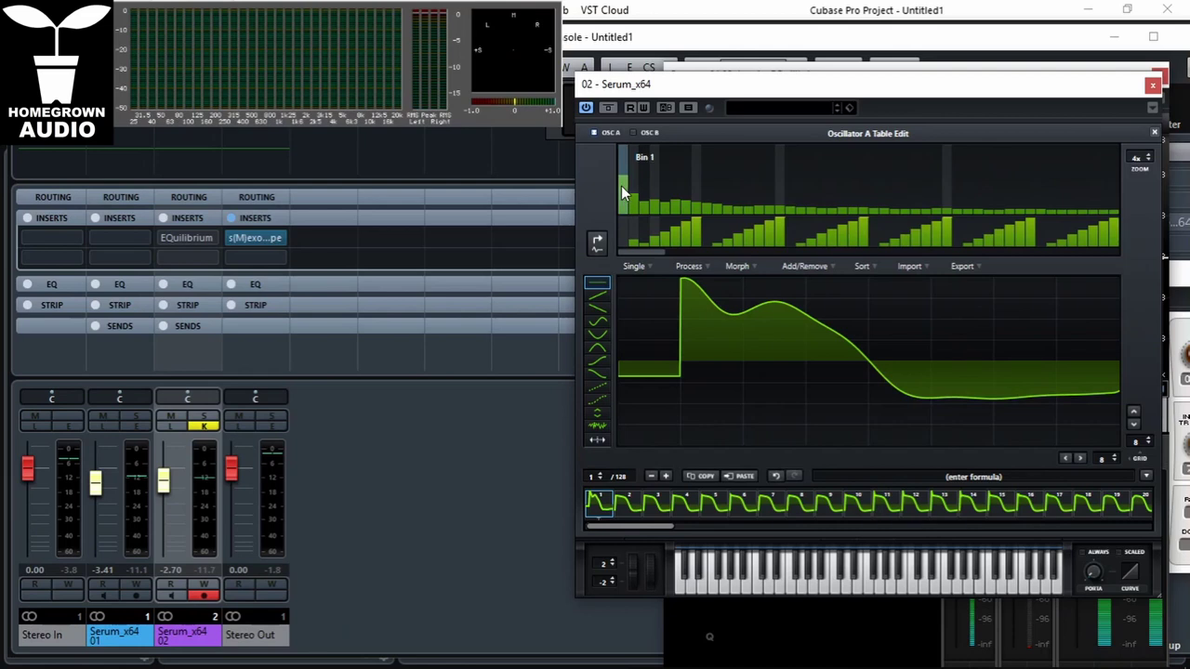
left_click_drag(778, 85, 280, 84)
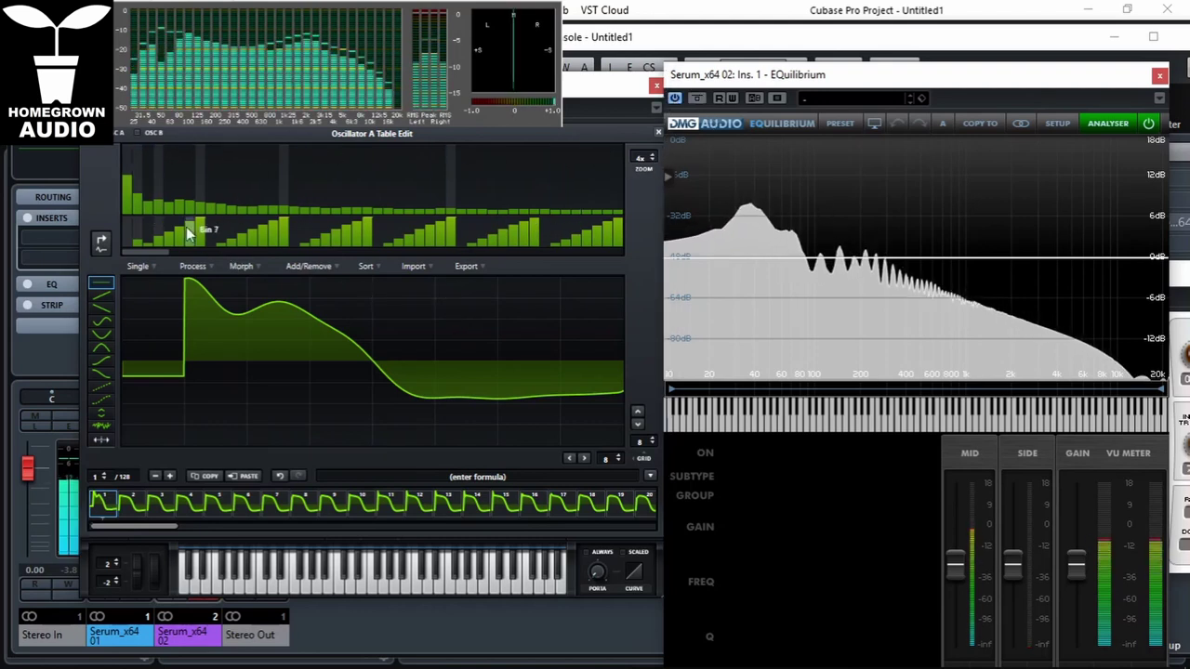
- Play the loop while testing bin 1 at zero and restoring it, and raise bins 2 to 4 of the first wavetable frame into a smooth descent
left_click_drag(130, 173, 116, 256)
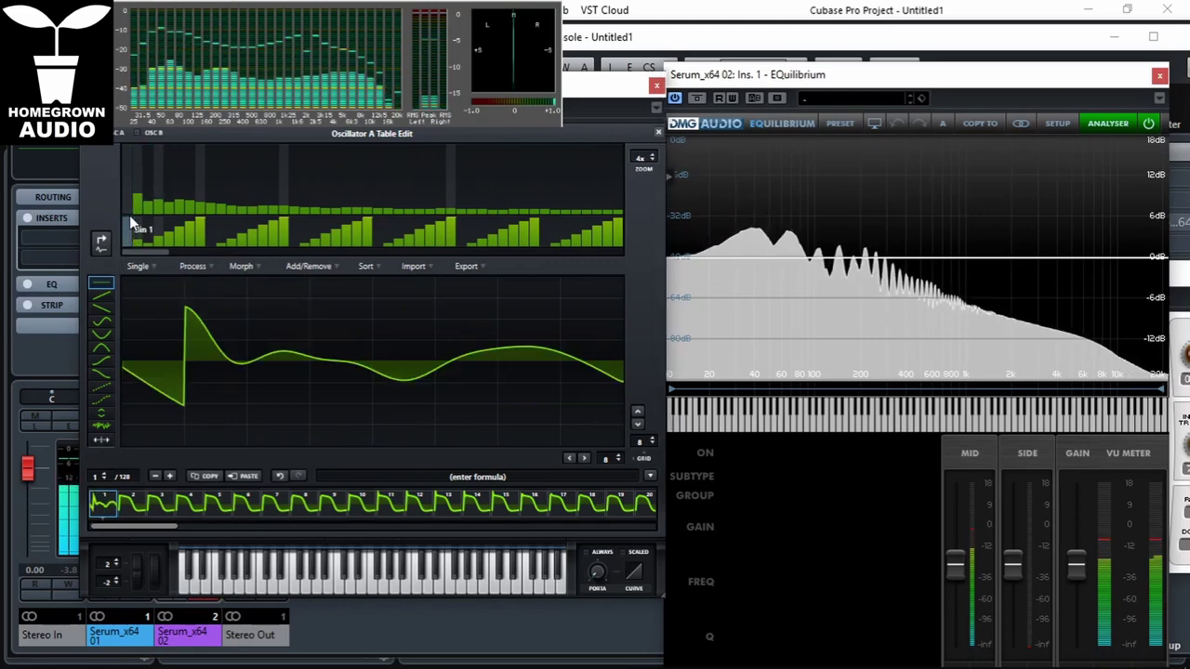
left_click_drag(129, 191, 127, 177)
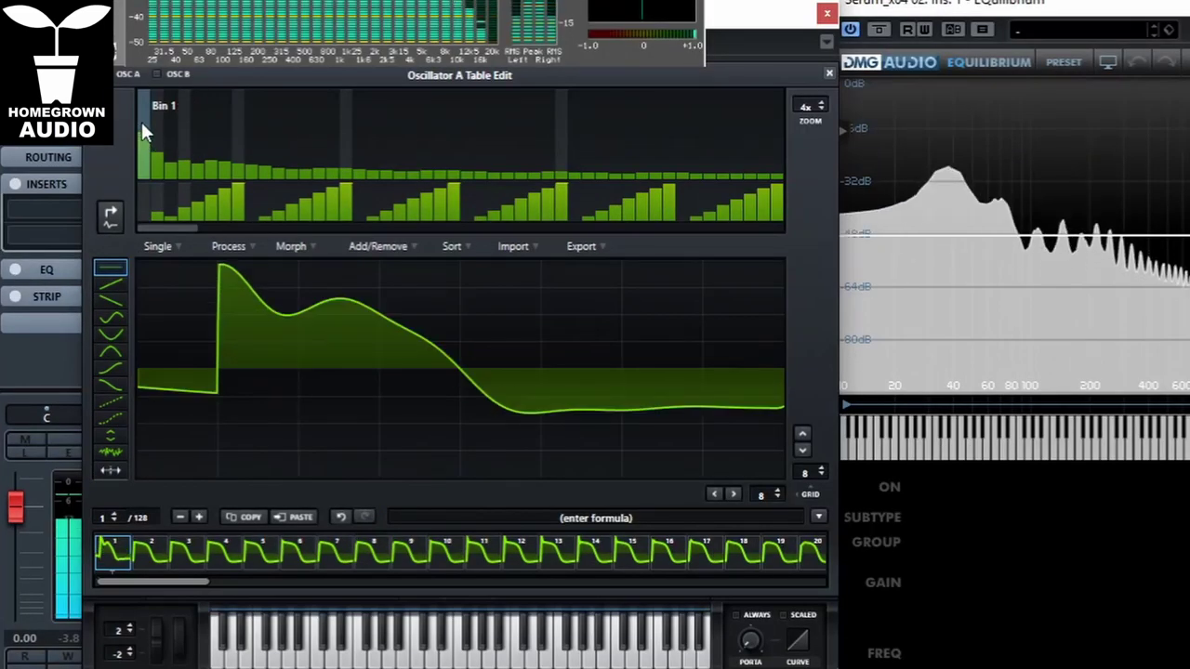
mouse_move(141, 122)
left_mouse_down()
mouse_move(172, 159)
mouse_move(200, 163)
left_mouse_up()
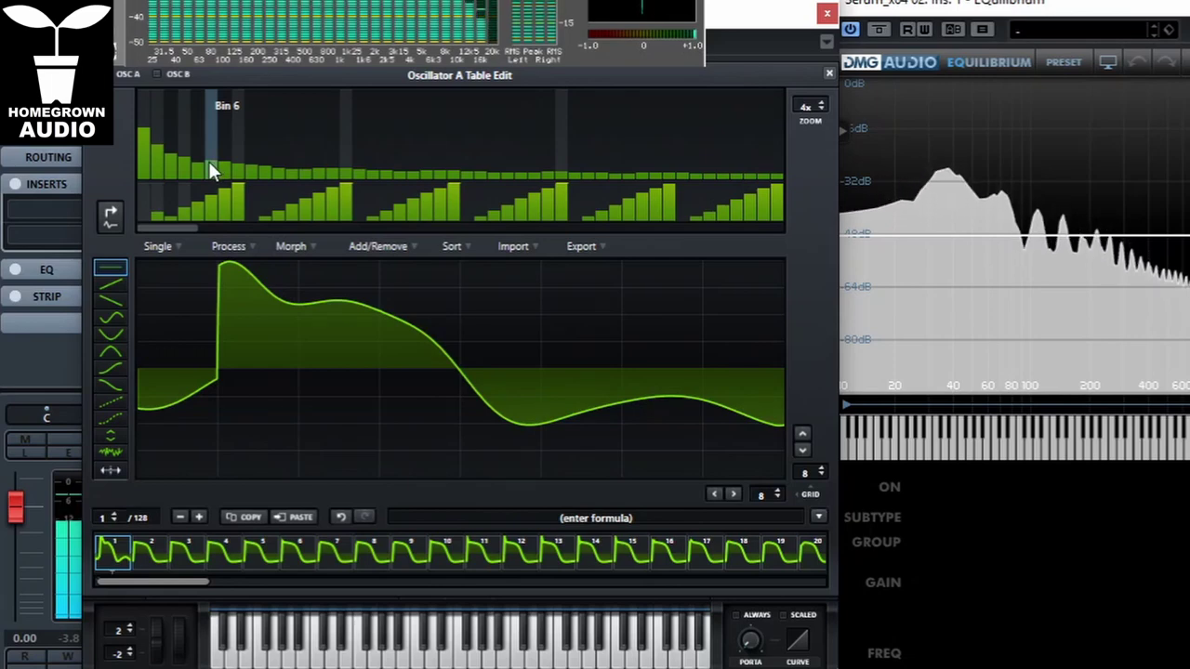
left_click_drag(196, 159, 197, 159)
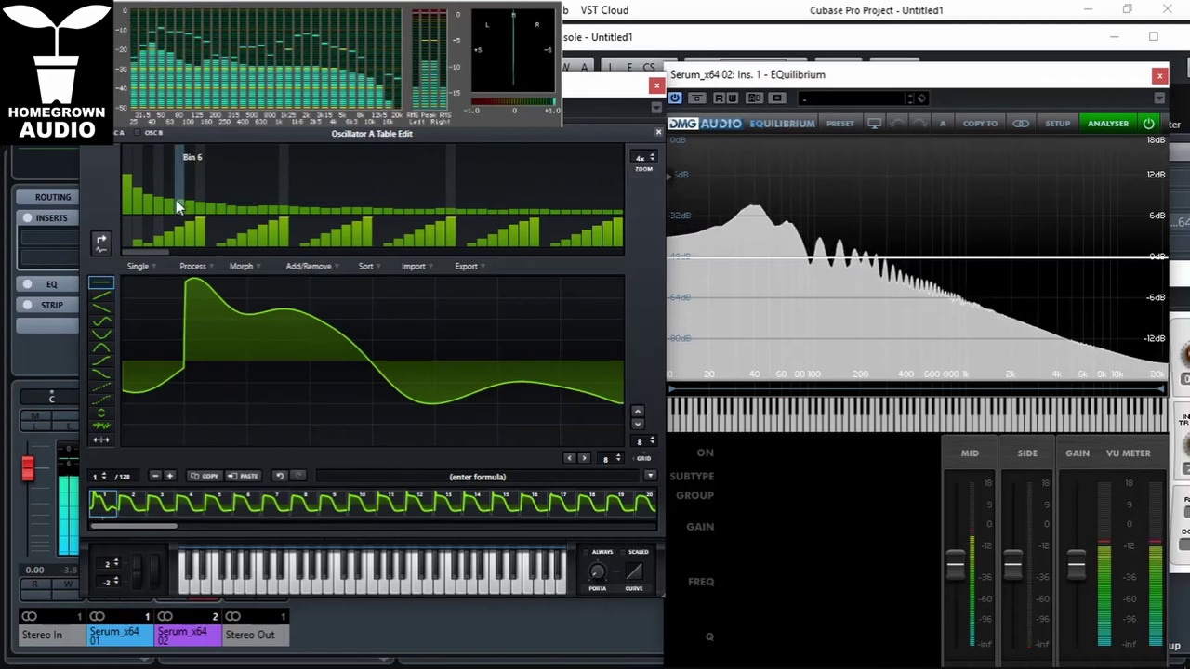
left_click(167, 206)
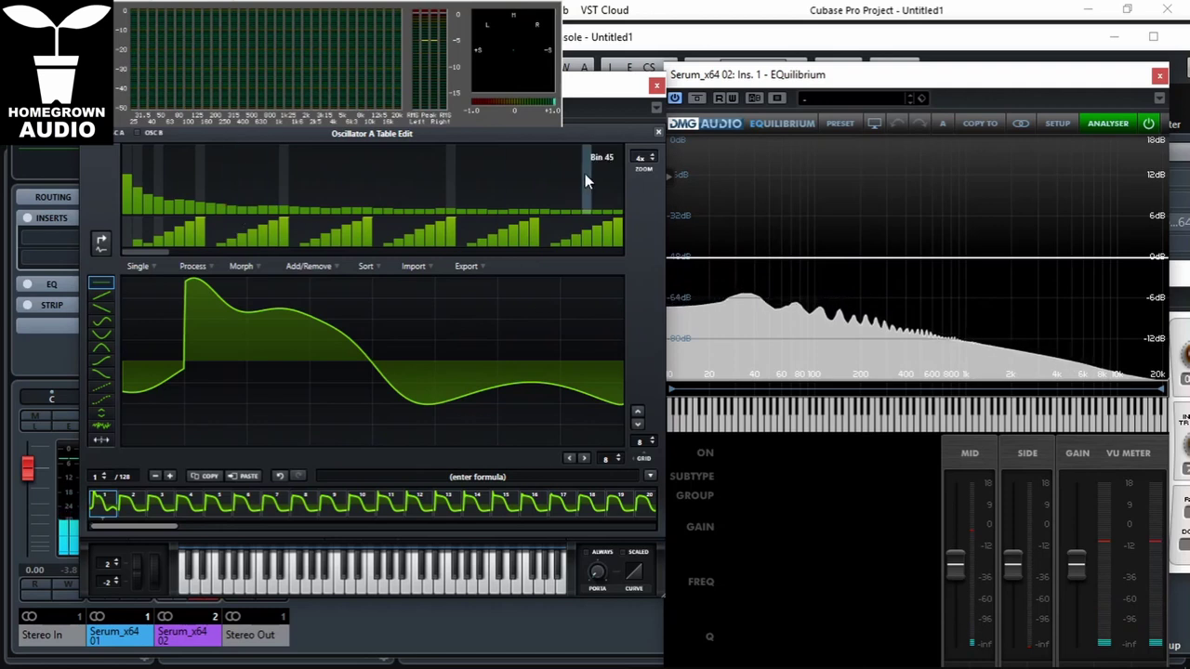
- Close the wavetable editor and set envelope 1's sustain to -1.4 dB while the loop plays
left_click(658, 133)
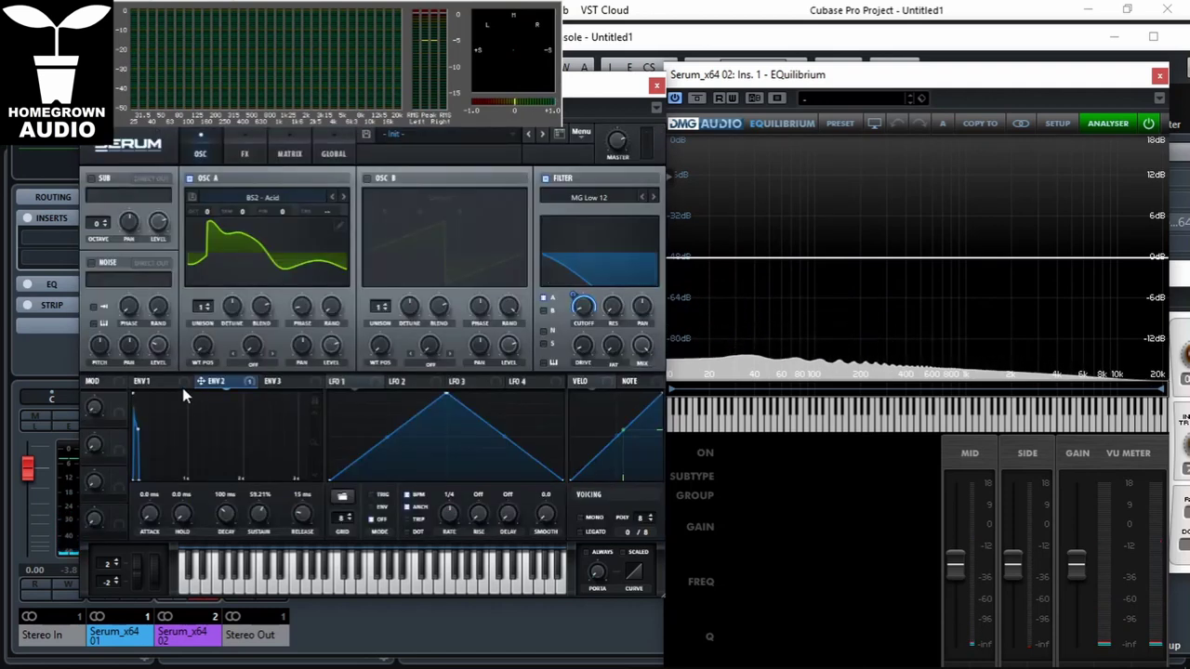
left_click(157, 382)
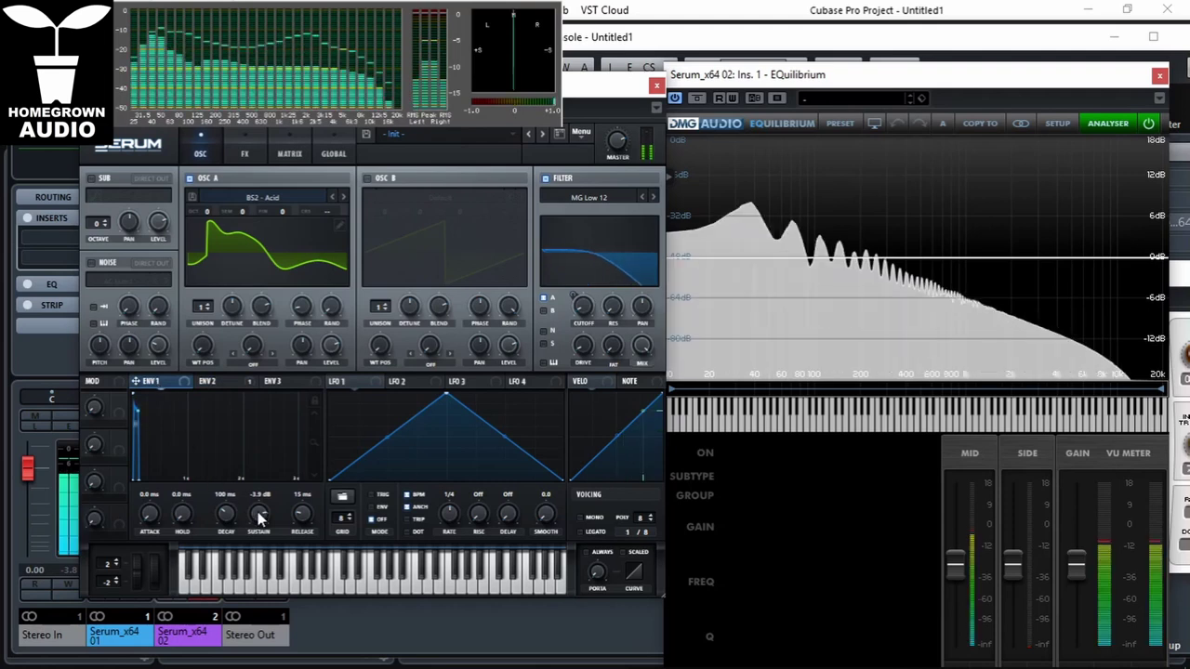
left_click_drag(259, 514, 258, 549)
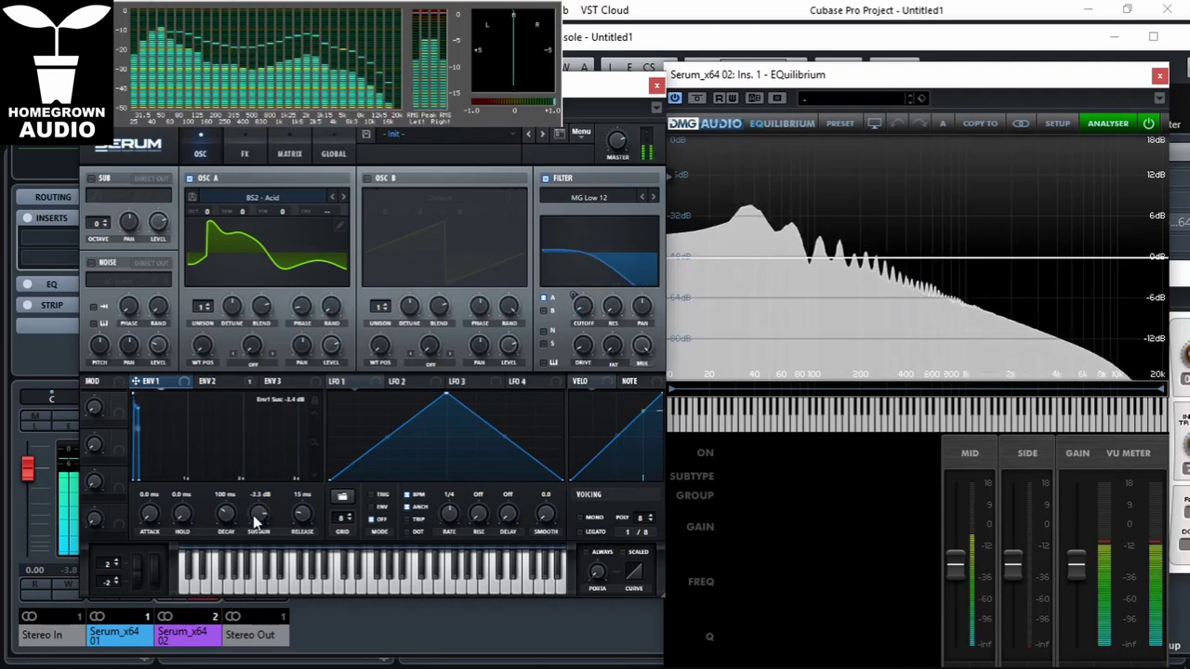
left_click_drag(245, 539, 256, 506)
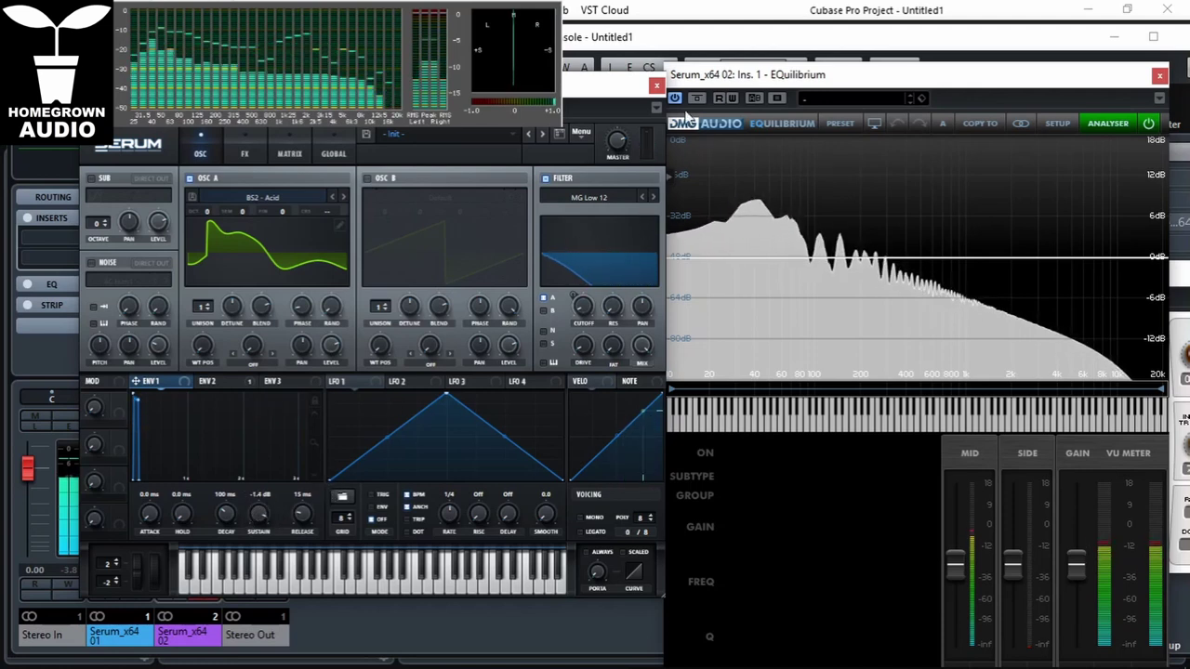
- Close the second Serum's window and bring the oscilloscope into view to examine the combined waveform
left_click(658, 86)
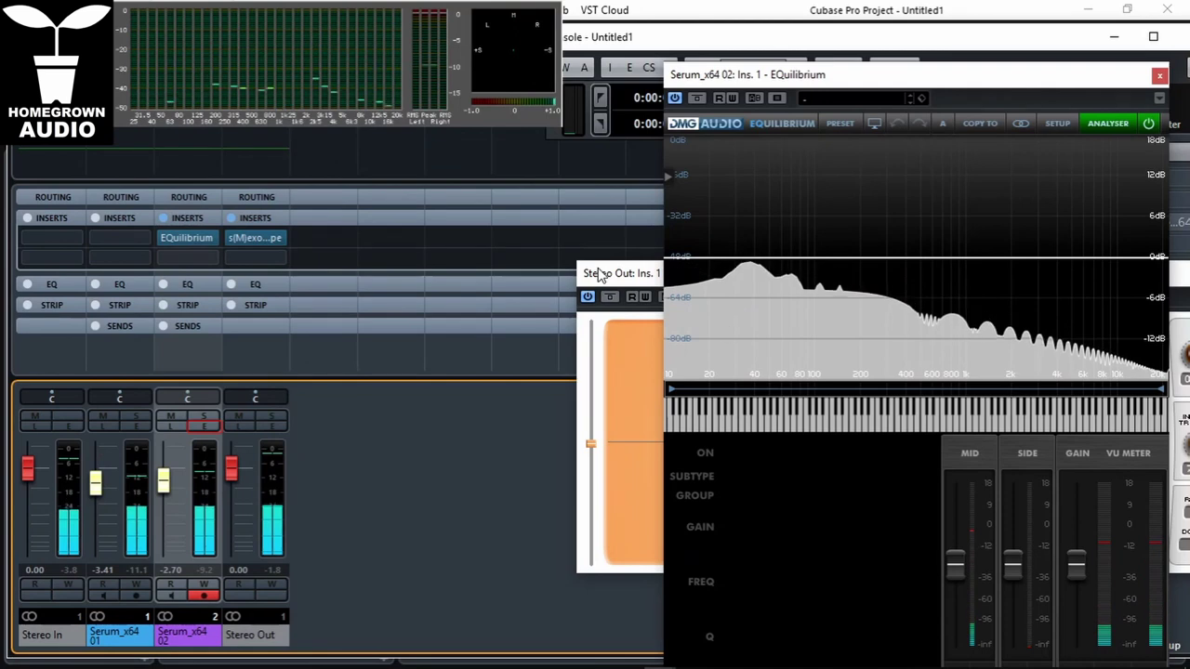
left_click_drag(589, 268, 493, 275)
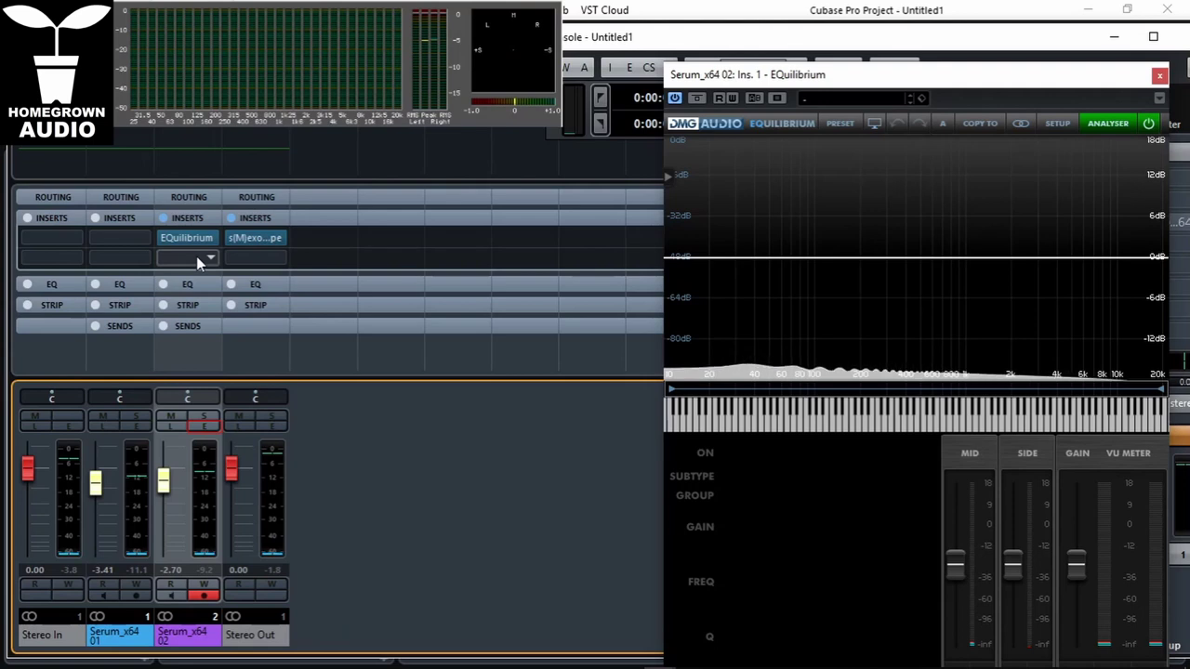
- Load LFOTool_x64 into insert slot 6 of the Serum_x64 02 channel through its channel settings
left_click(186, 220)
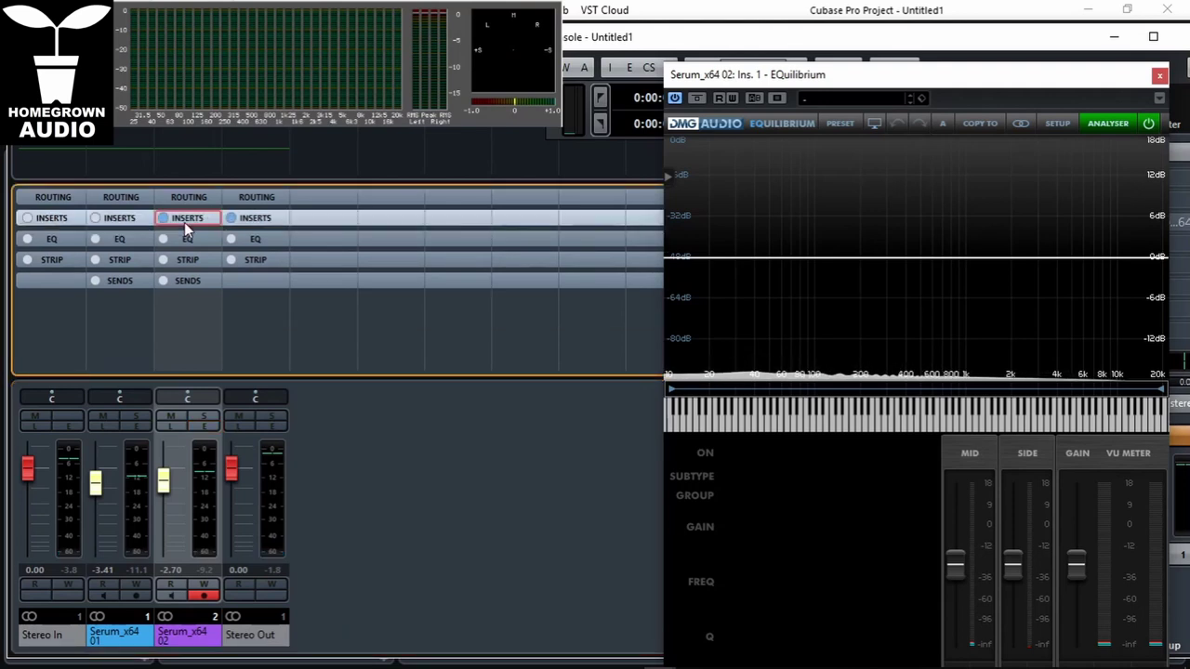
left_click(184, 222)
left_click(204, 418)
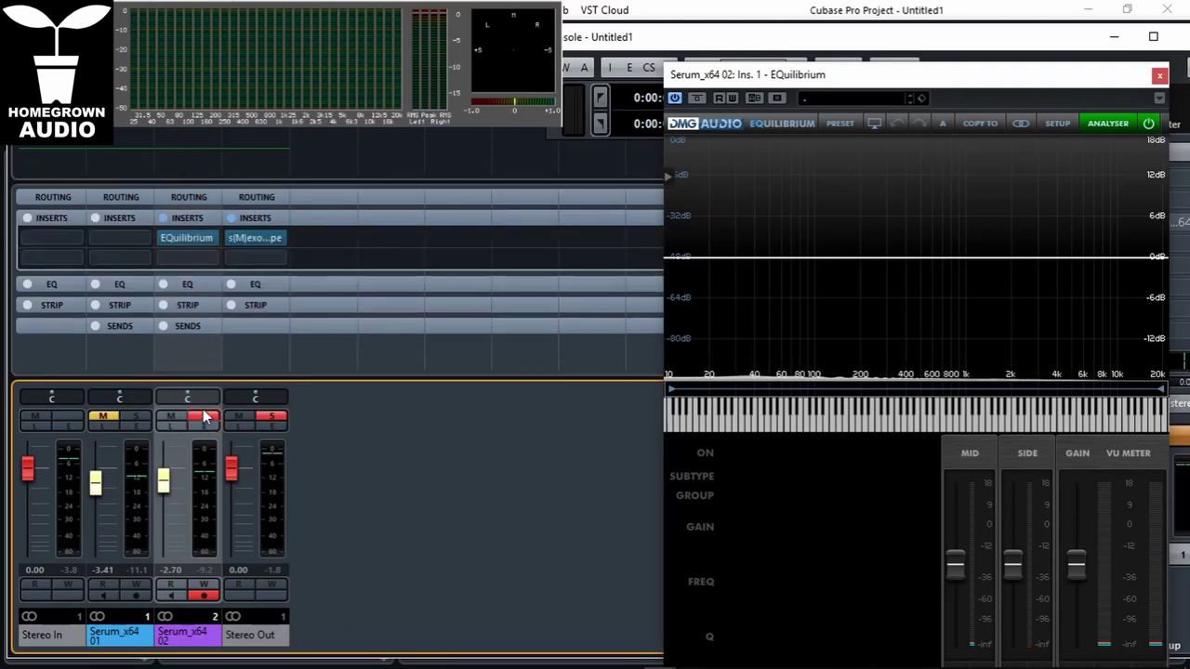
left_click(203, 425)
left_click(234, 473)
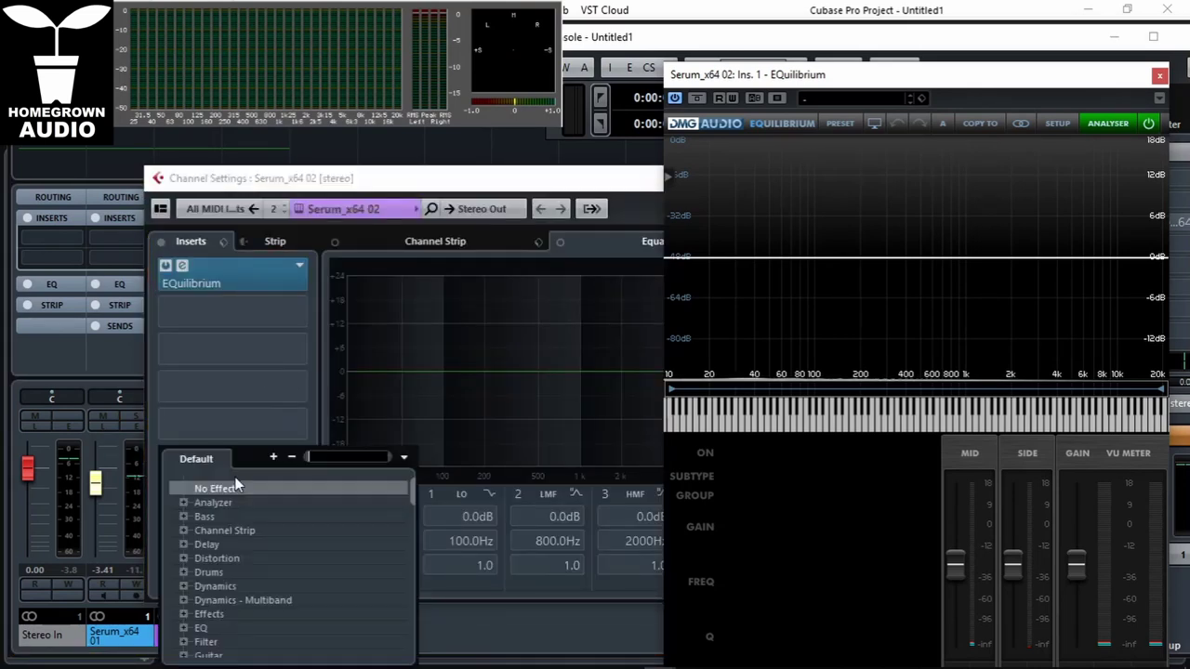
type("LFO")
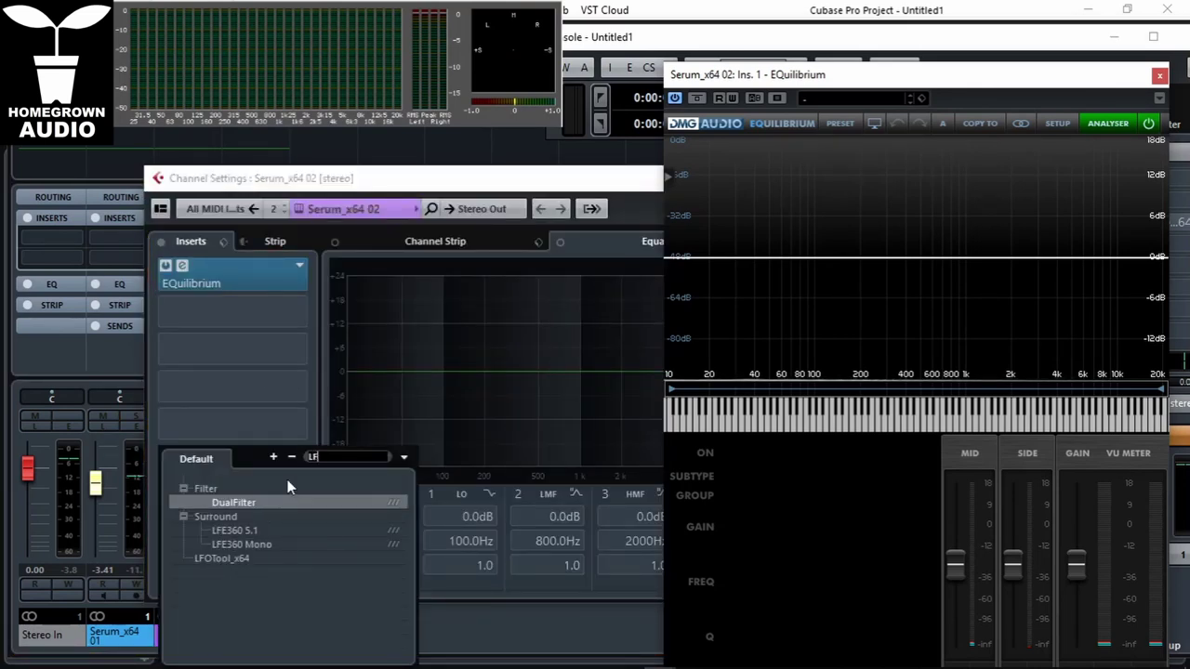
left_click(236, 489)
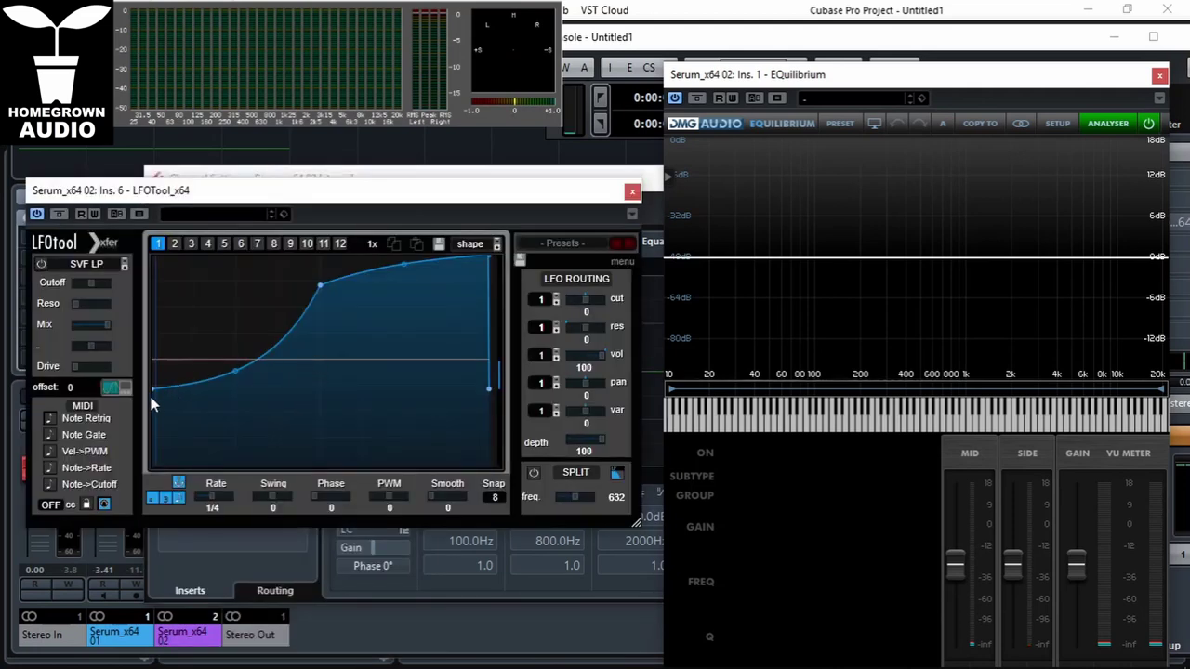
- Reshape LFOTool's volume curve with its start near zero, a new low point at one quarter, and the midpoint at full level
left_click_drag(160, 386, 154, 464)
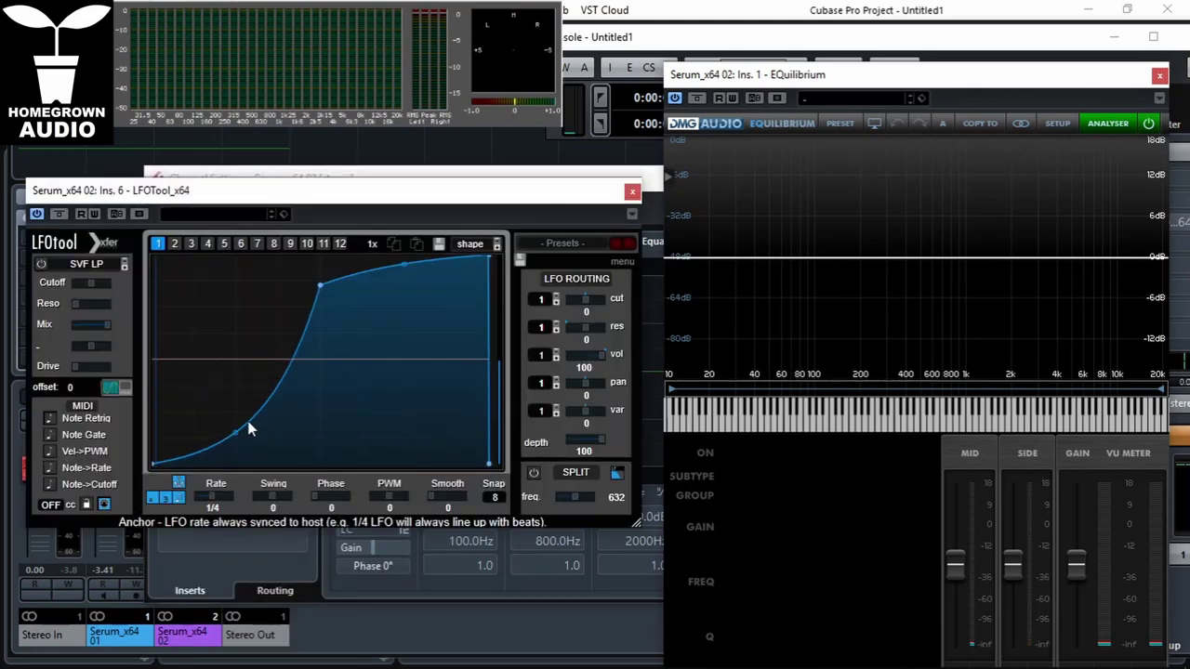
double_click(237, 428)
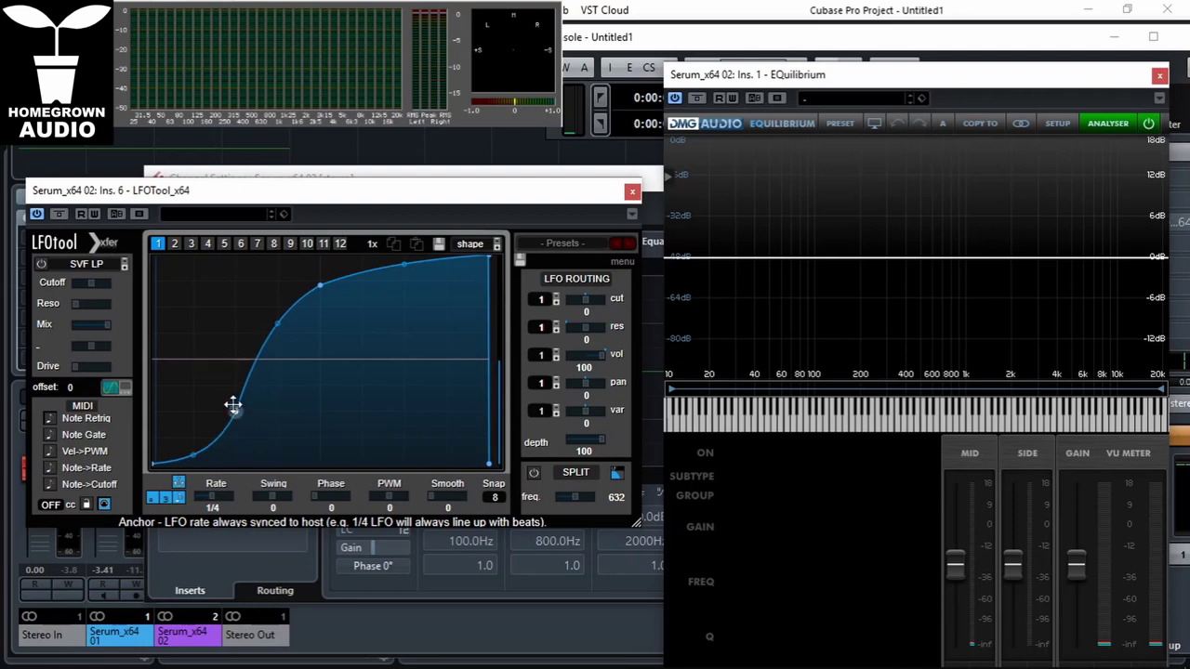
left_click_drag(232, 405, 235, 386)
left_click_drag(280, 315, 278, 381)
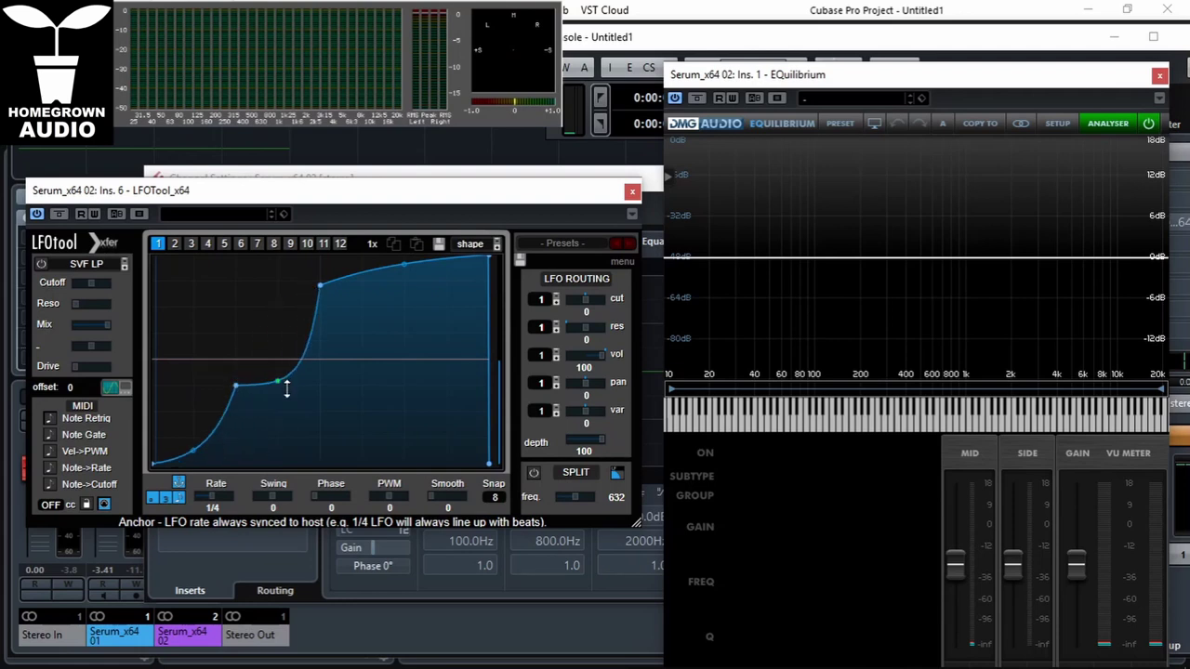
left_click_drag(321, 288, 319, 258)
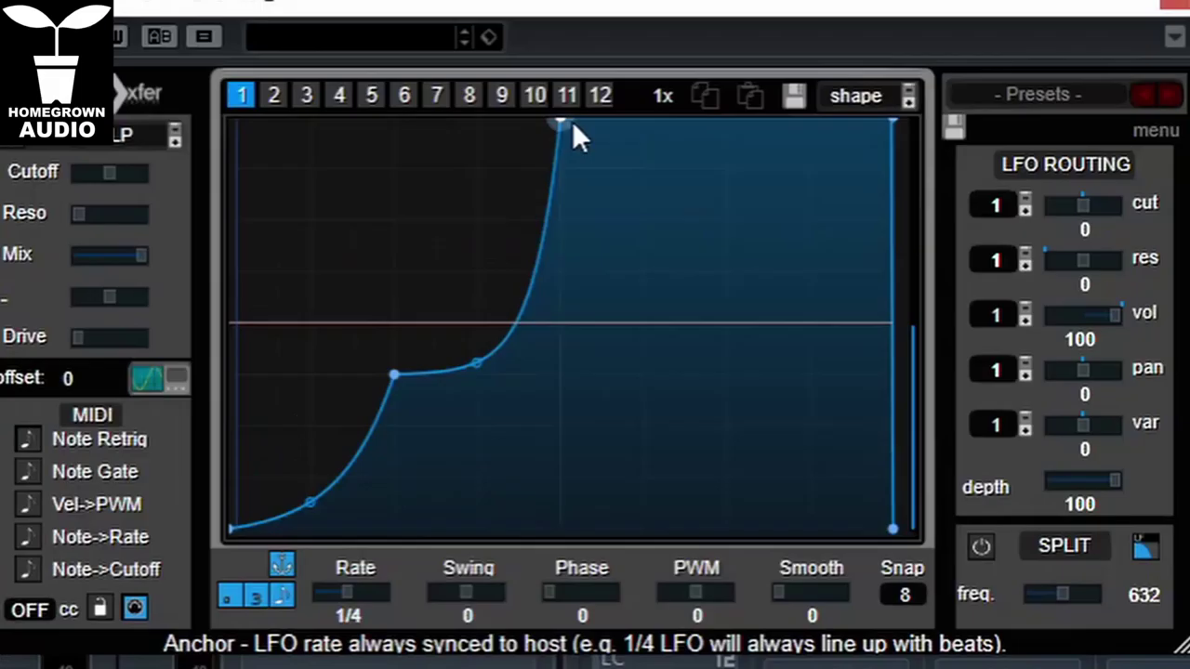
- Bend the curve's first two segments into sharp steps and pull the upper end point slightly inward for a short fade-out
left_click_drag(478, 361, 490, 467)
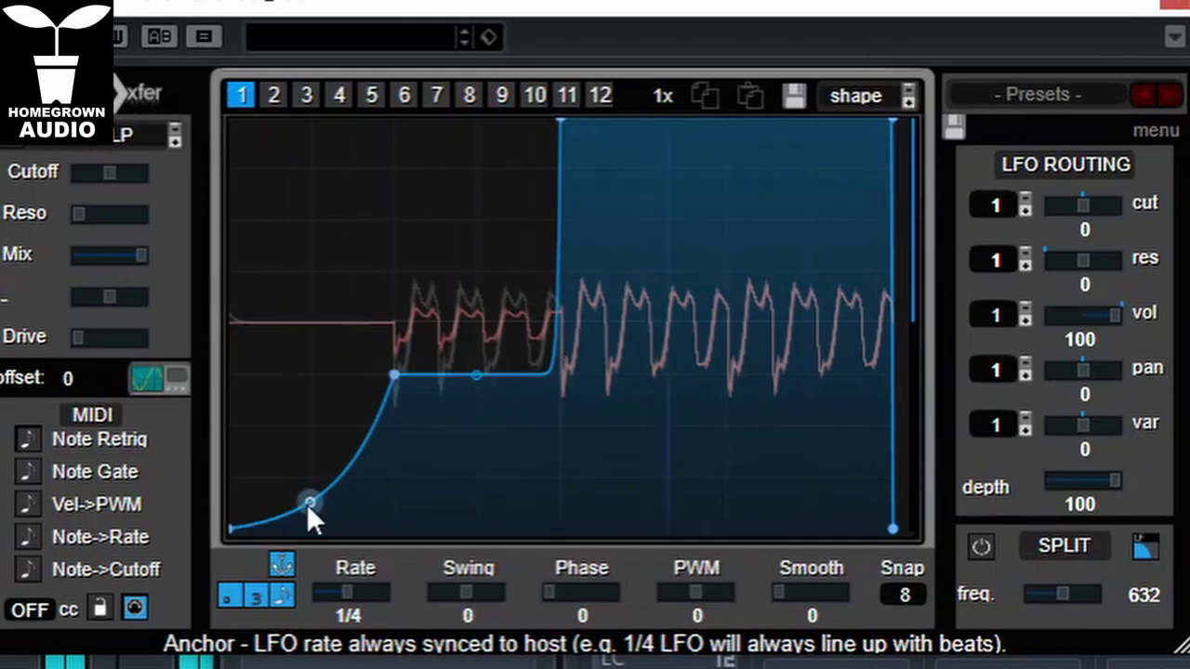
left_click_drag(310, 503, 309, 540)
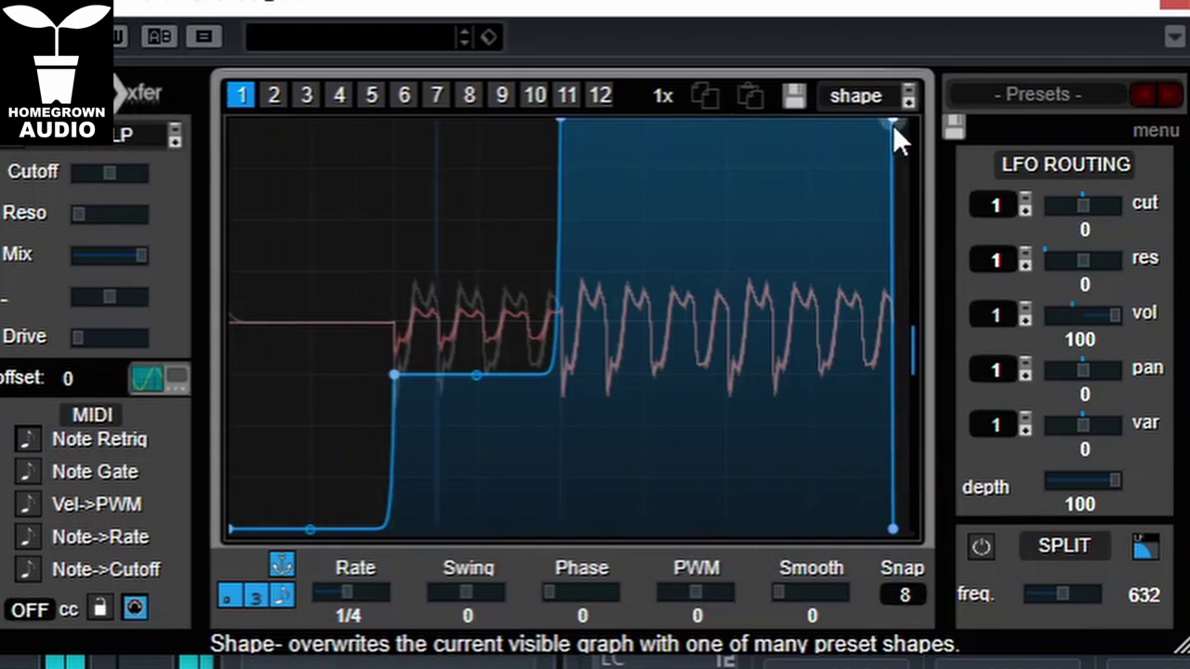
left_click_drag(893, 122, 882, 118)
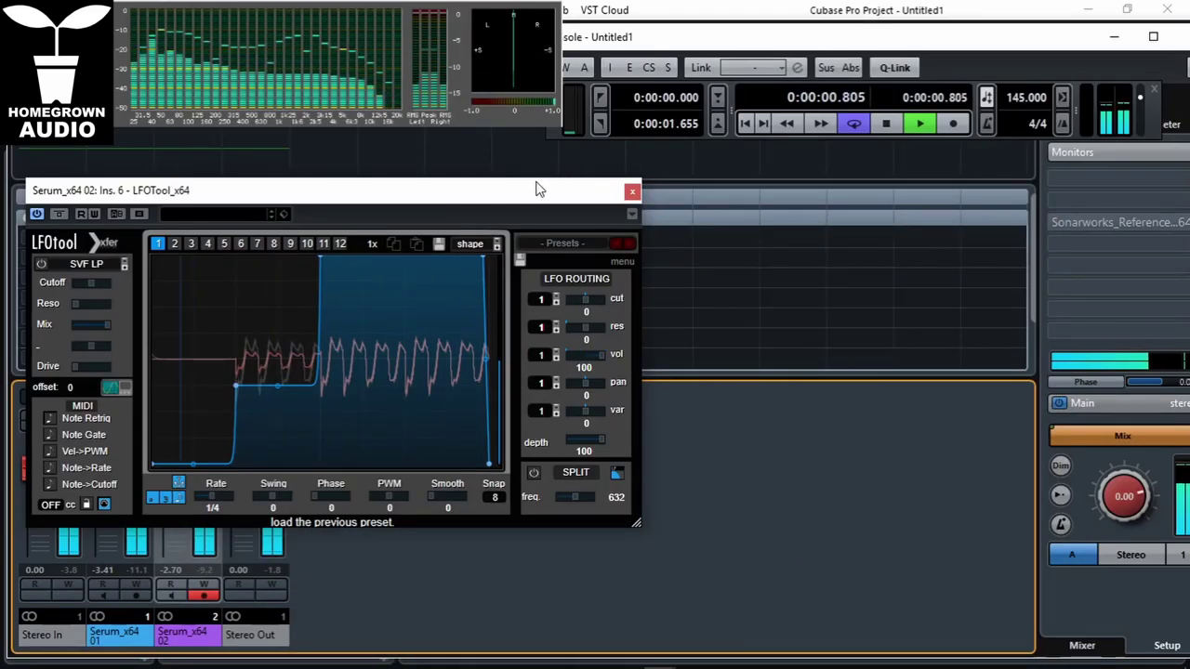
- Close LFOTool to examine the combined waveform in the Stereo Out oscilloscope while the loop plays, and reopen LFOTool
left_click(633, 192)
left_click(262, 244)
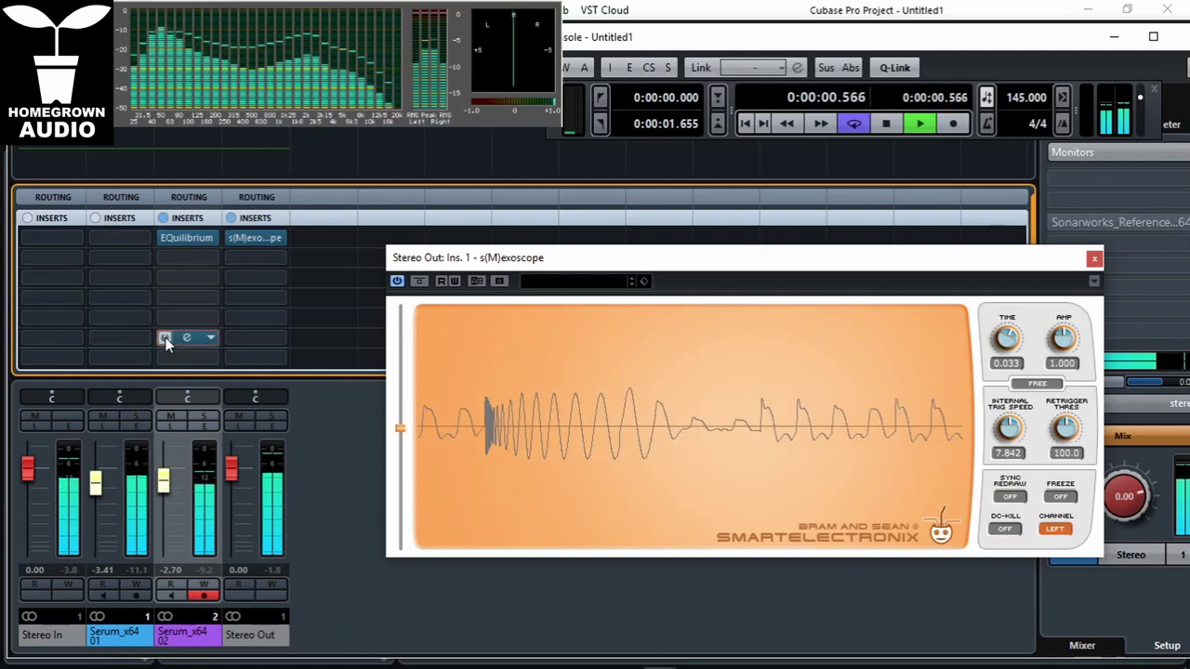
left_click(182, 337)
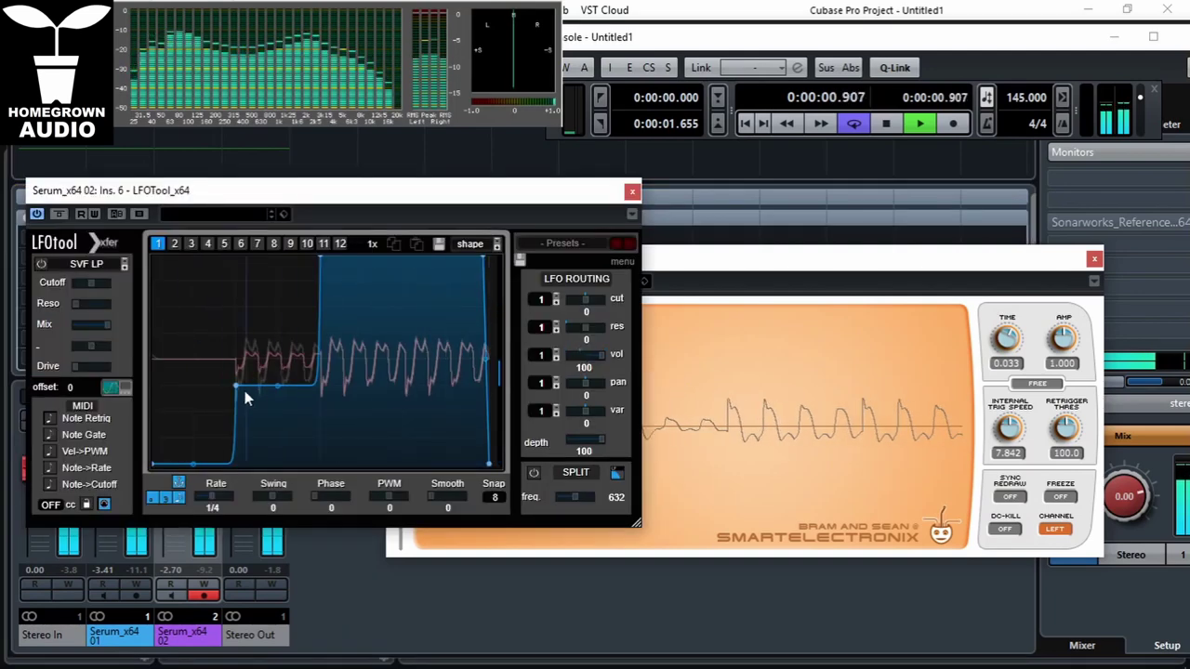
- Set LFOTool's snap to 16 and raise the quarter-point volume step to half level, testing a higher level along the way
left_click_drag(234, 385, 231, 359)
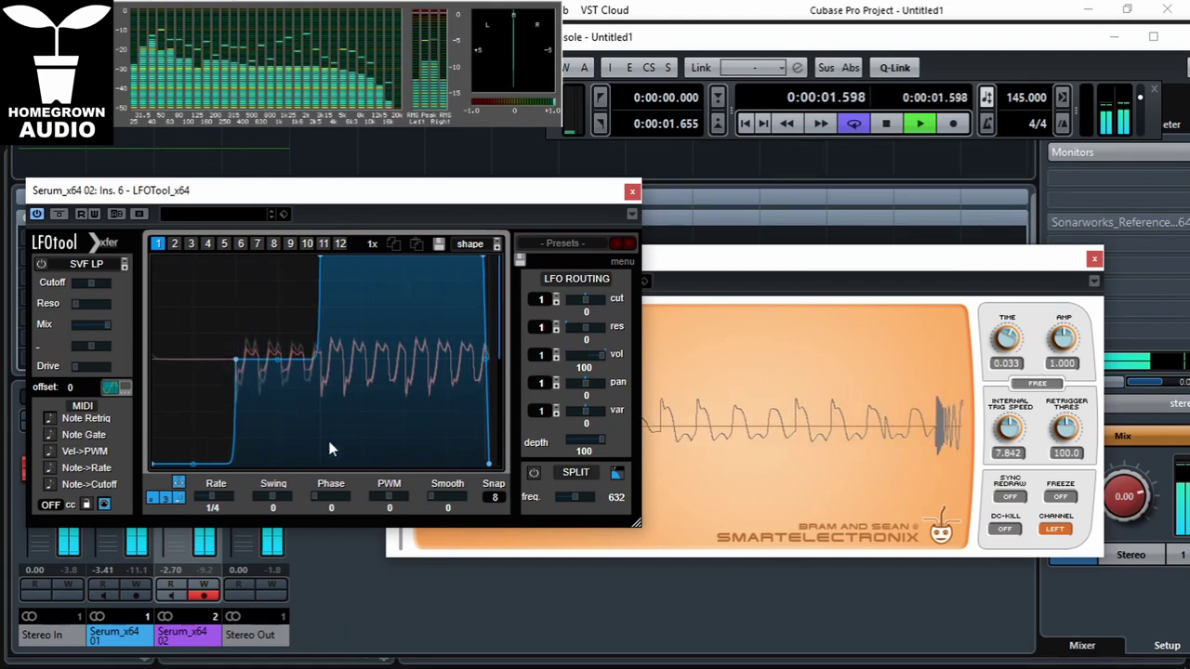
left_click(493, 499)
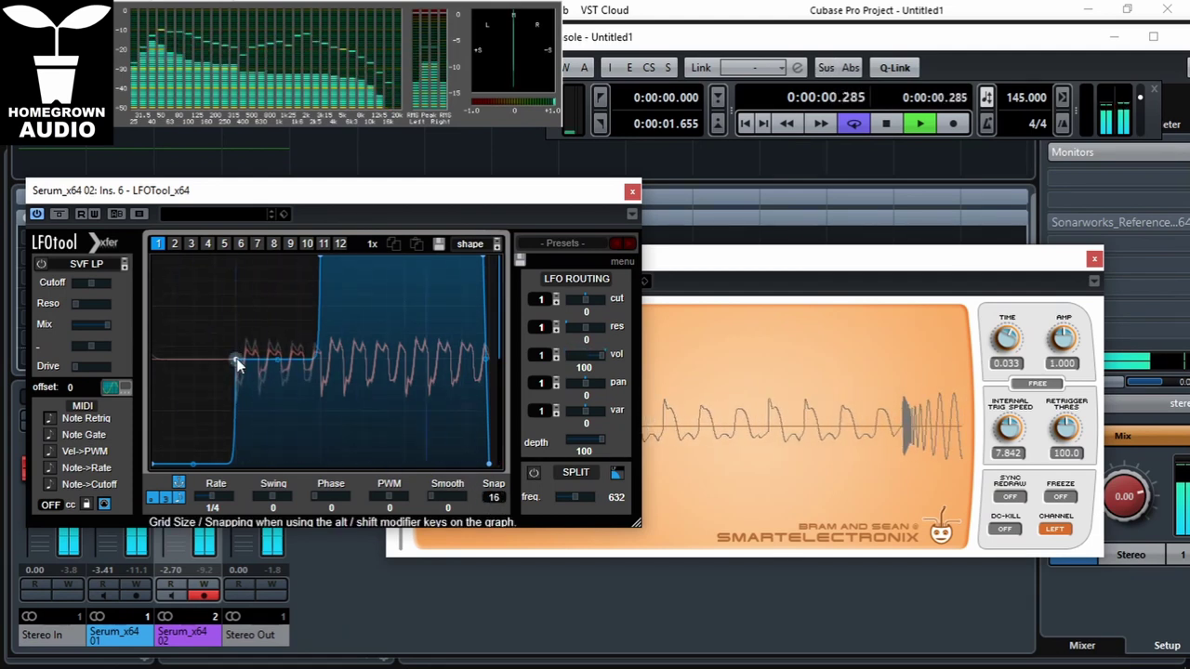
left_click_drag(238, 359, 240, 347)
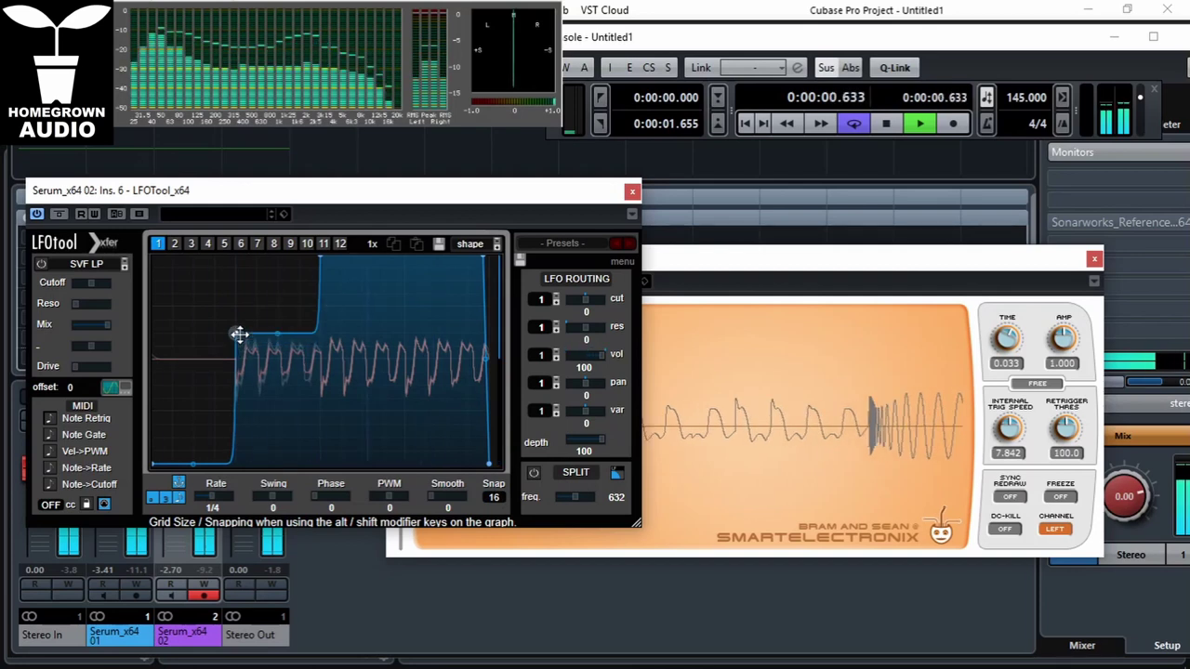
mouse_move(238, 348)
left_mouse_down()
mouse_move(232, 372)
mouse_move(234, 360)
left_mouse_up()
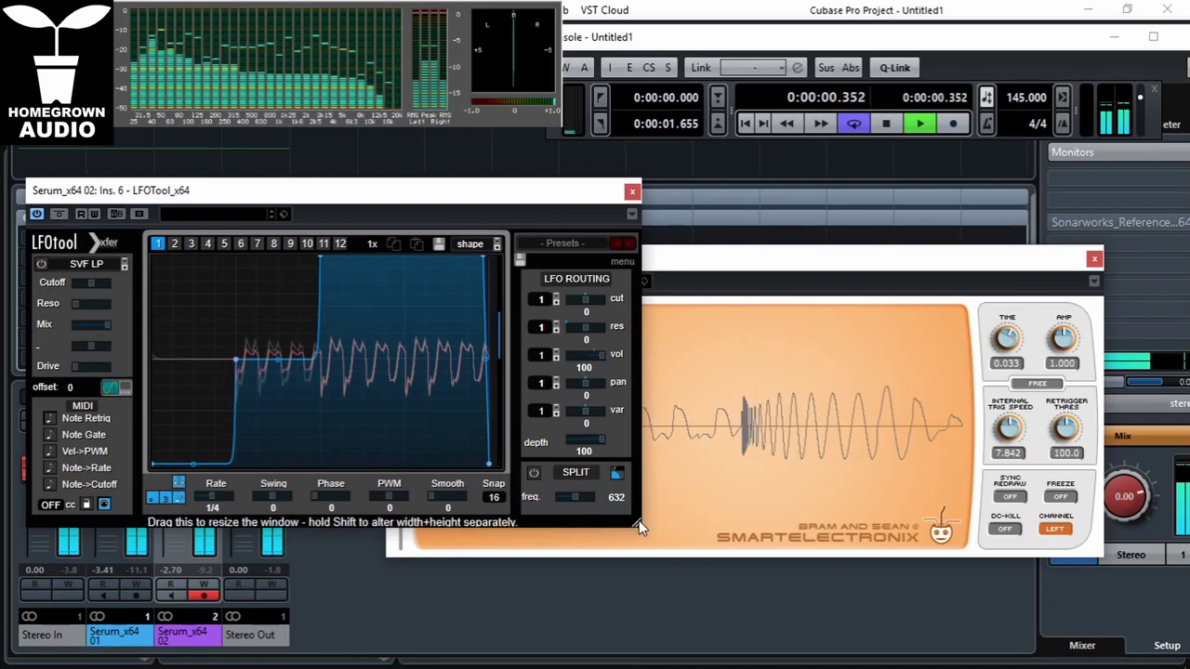
- Enlarge the LFOTool window to nearly full screen width and reposition it over the oscilloscope
left_click_drag(639, 520, 1183, 475)
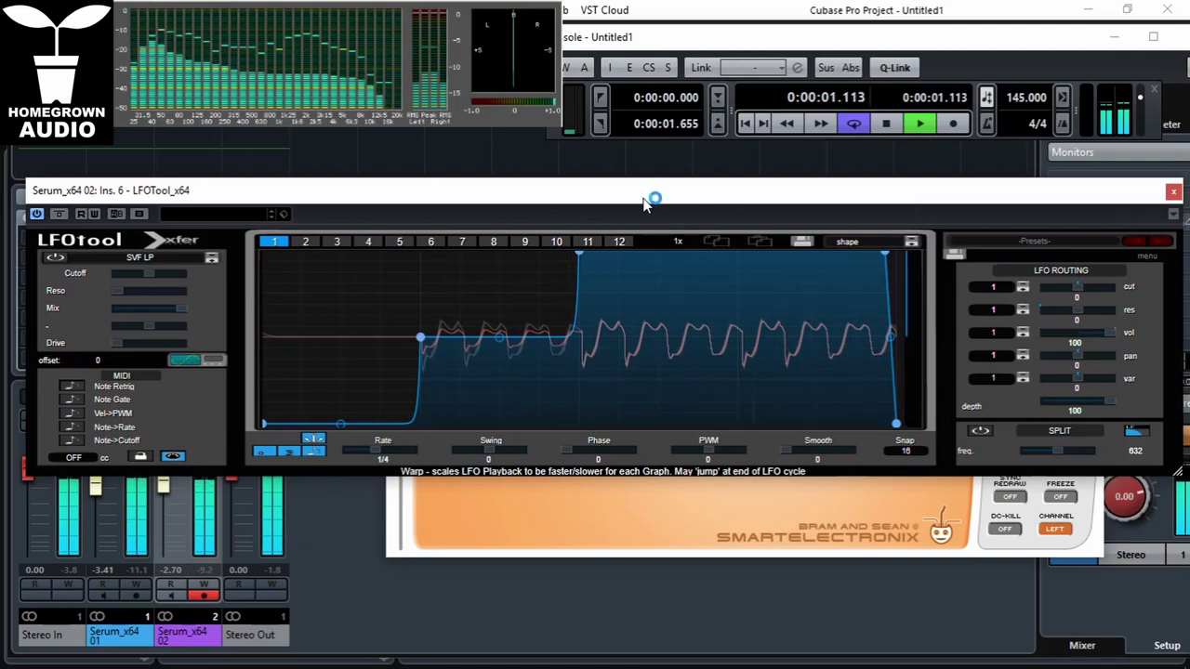
left_click_drag(644, 205, 630, 337)
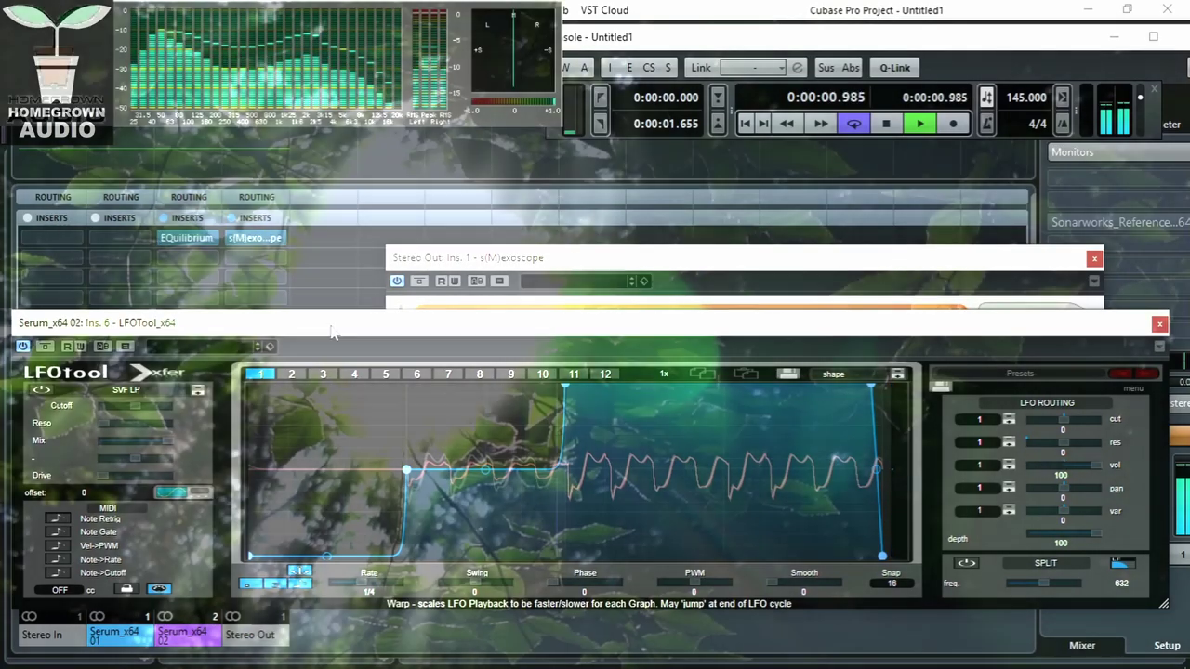
left_click_drag(332, 332, 335, 197)
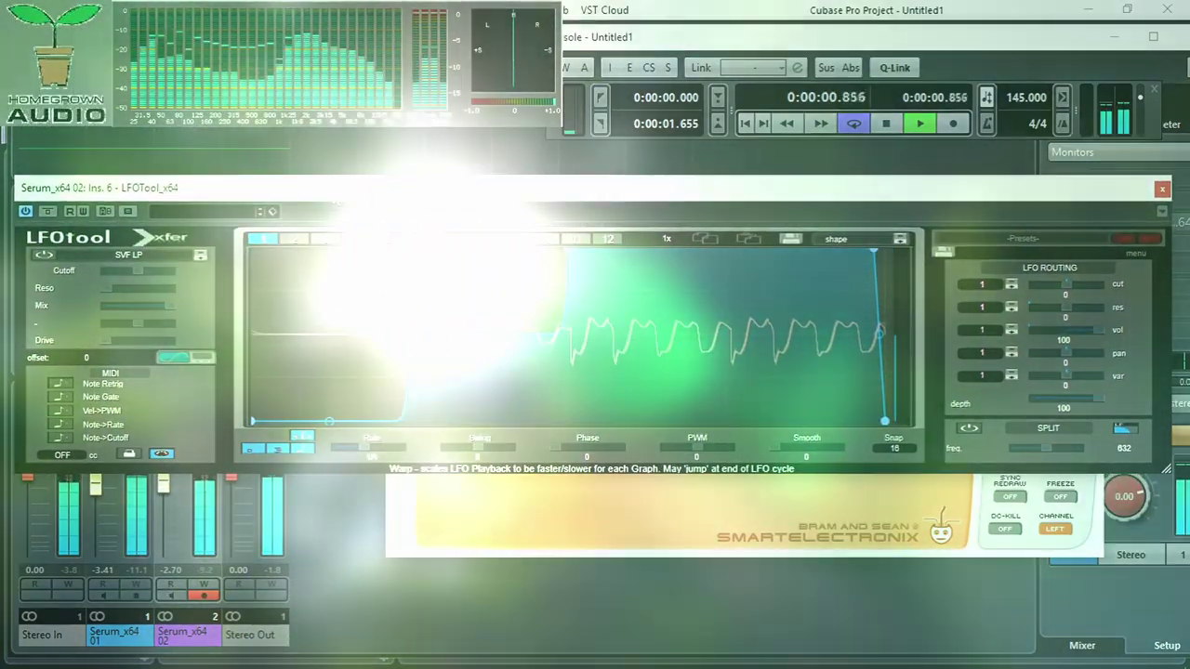